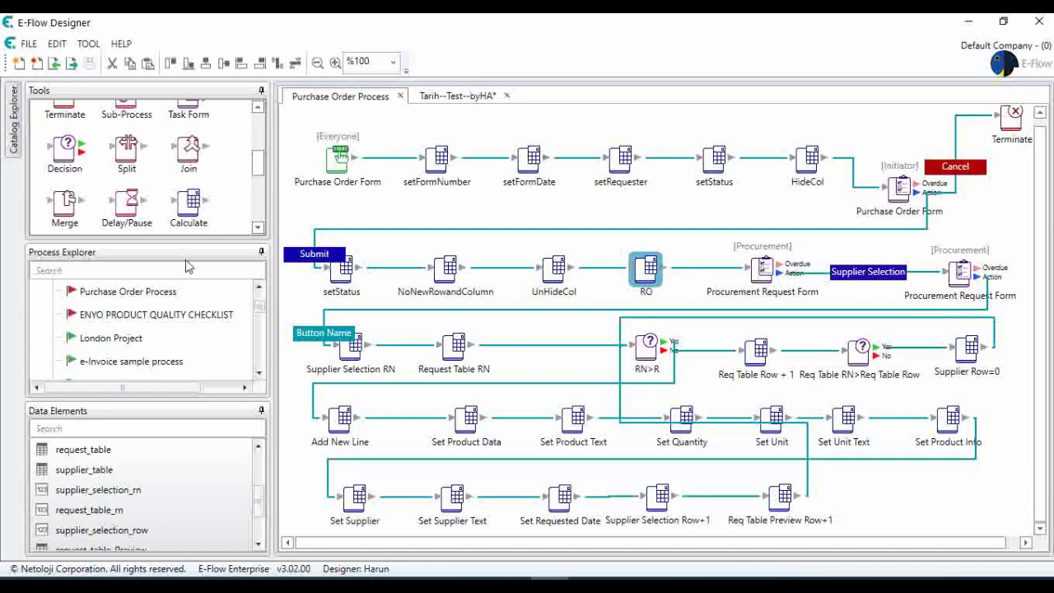
Add a Calculate activity below Set Supplier and connect the No output of the Req Table RN>Req Table Row decision to it
{"action": "left_click_drag", "start_coordinate": [196, 206], "coordinate": [381, 520]}
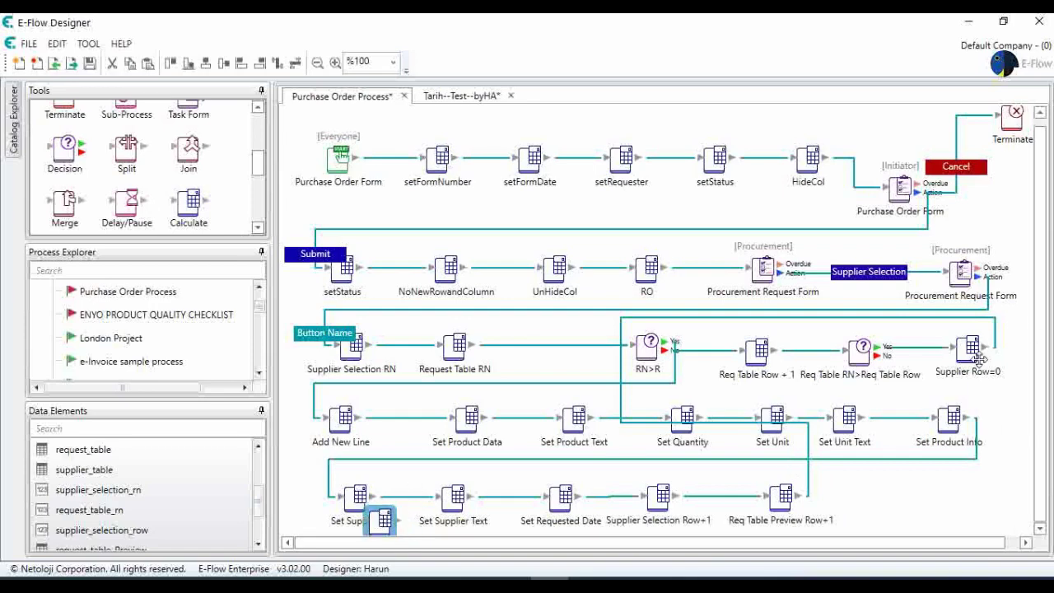
{"action": "mouse_move", "coordinate": [378, 517]}
{"action": "left_mouse_down"}
{"action": "mouse_move", "coordinate": [375, 535]}
{"action": "mouse_move", "coordinate": [364, 529]}
{"action": "left_mouse_up"}
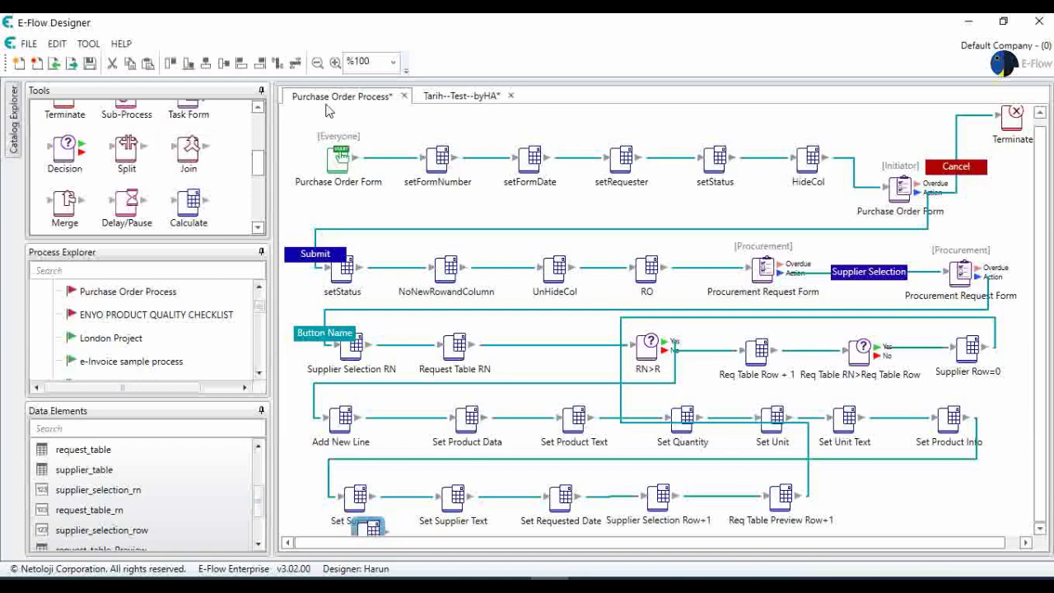
{"action": "left_click", "coordinate": [317, 63]}
{"action": "left_click_drag", "start_coordinate": [360, 494], "coordinate": [356, 517]}
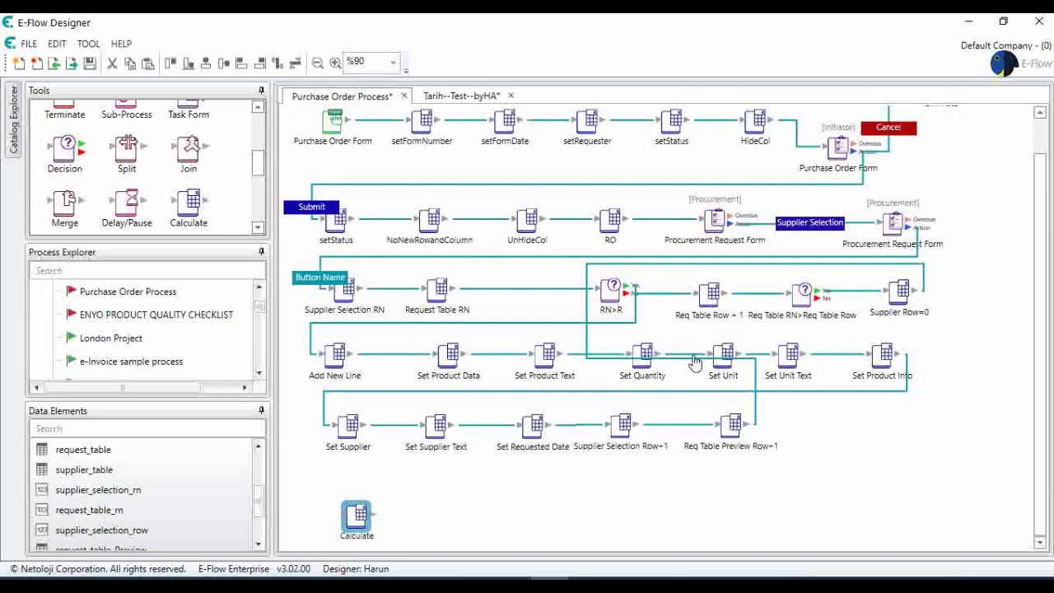
{"action": "left_click", "coordinate": [804, 297]}
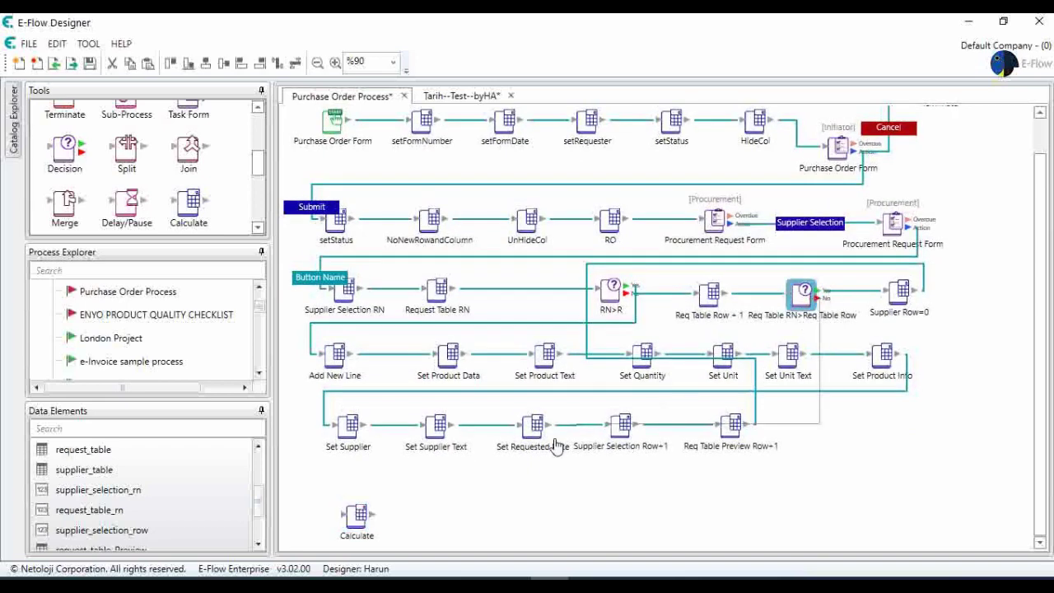
{"action": "left_click_drag", "start_coordinate": [368, 482], "coordinate": [354, 512]}
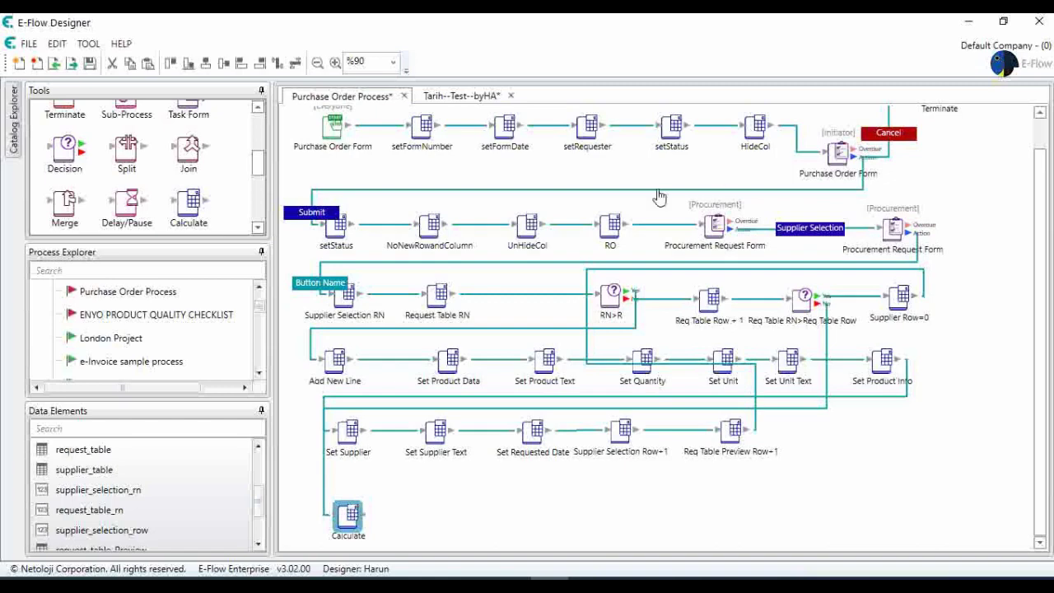
Replace the new Calculate activity with a copy of RO, fed by the No output of the Req Table RN>Req Table Row decision
{"action": "left_click", "coordinate": [610, 223]}
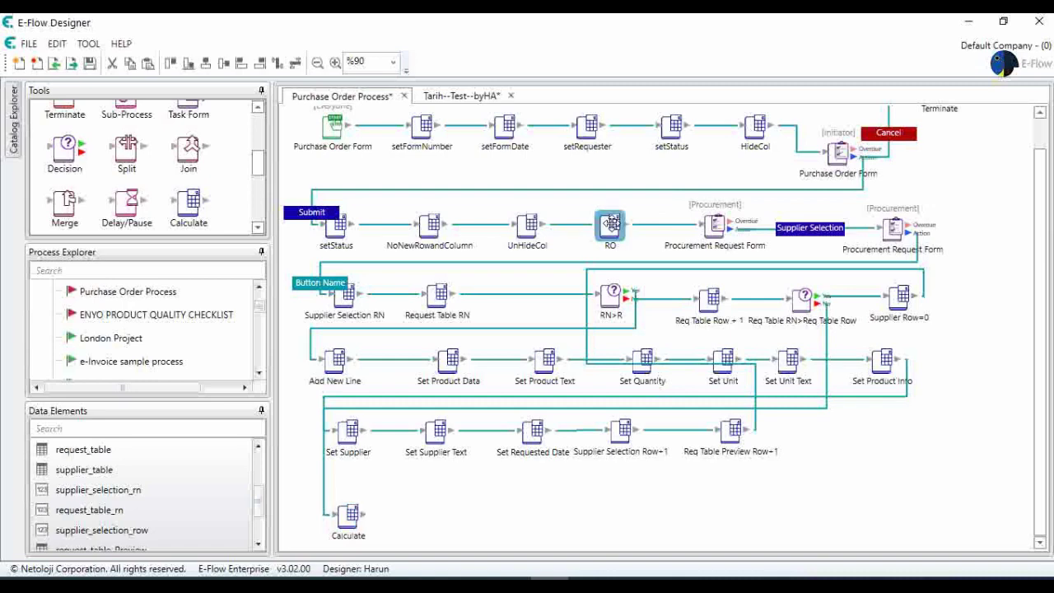
{"action": "left_click_drag", "start_coordinate": [610, 223], "coordinate": [332, 499]}
{"action": "left_click", "coordinate": [323, 494]}
{"action": "left_click", "coordinate": [348, 514]}
{"action": "key", "text": "Delete"}
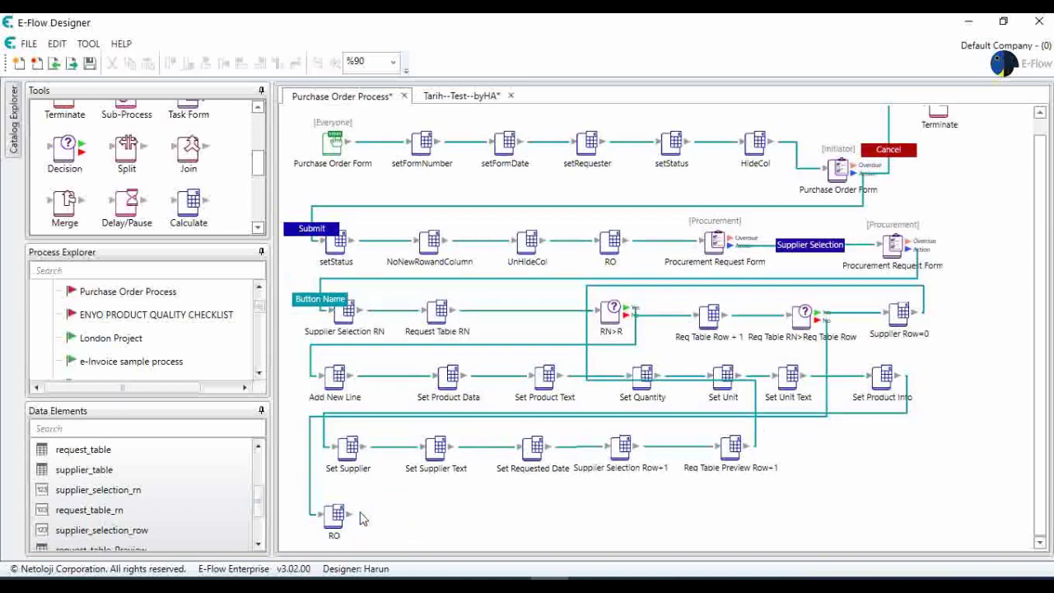
Open the copied RO activity's formula and remove the %request_table% argument from SetColumnReadOnly
{"action": "double_click", "coordinate": [334, 515]}
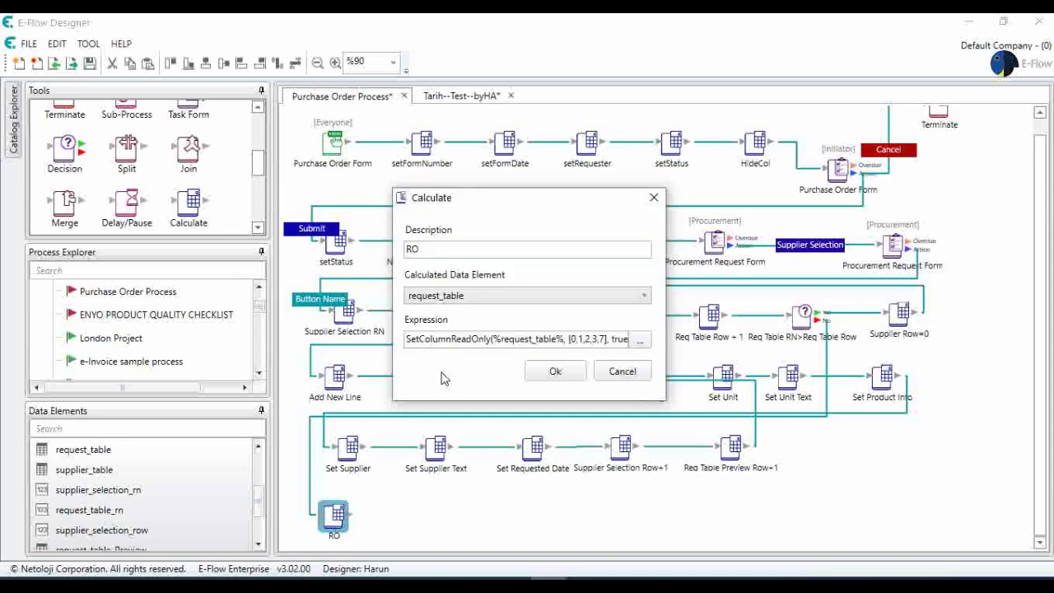
{"action": "left_click", "coordinate": [640, 340]}
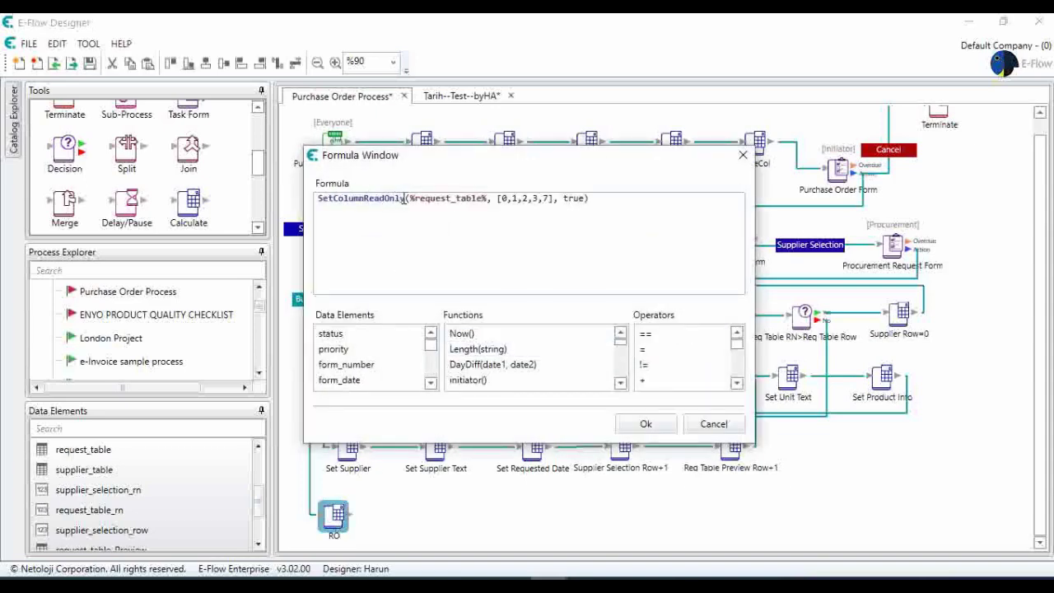
{"action": "left_click", "coordinate": [487, 201]}
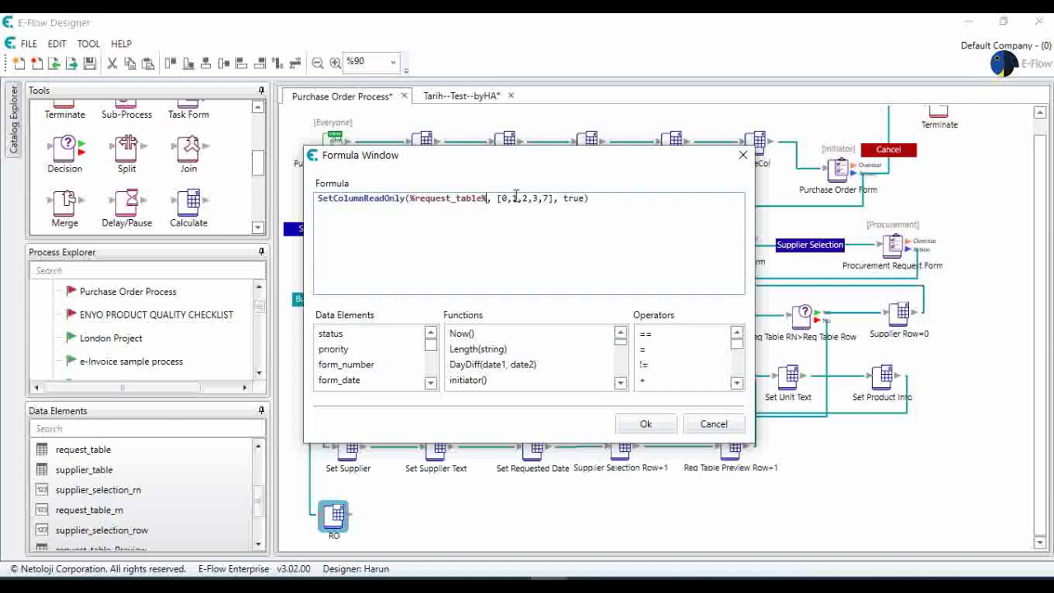
{"action": "key", "text": "BackSpace"}
{"action": "key", "text": "BackSpace"}
{"action": "key", "text": "BackSpace"}
{"action": "key", "text": "BackSpace"}
{"action": "key", "text": "BackSpace"}
{"action": "key", "text": "BackSpace"}
{"action": "key", "text": "BackSpace"}
{"action": "key", "text": "BackSpace"}
{"action": "key", "text": "BackSpace"}
{"action": "key", "text": "BackSpace"}
{"action": "key", "text": "BackSpace"}
{"action": "key", "text": "BackSpace"}
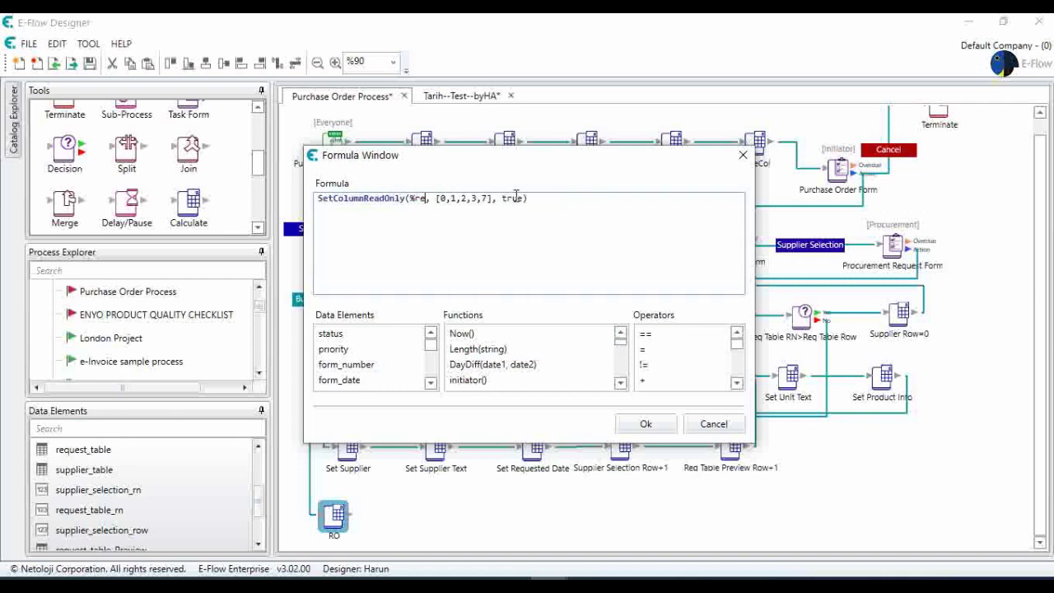
{"action": "key", "text": "BackSpace"}
{"action": "key", "text": "BackSpace"}
{"action": "key", "text": "BackSpace"}
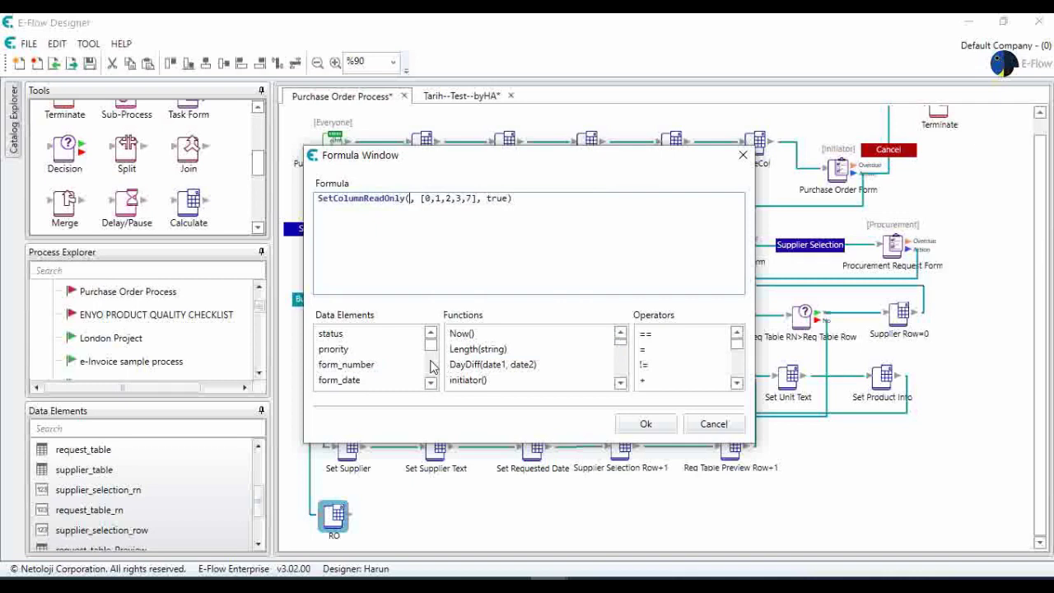
Insert the request_table_Preview data element as the table argument of SetColumnReadOnly and accept the formula
{"action": "left_click_drag", "start_coordinate": [434, 346], "coordinate": [433, 370]}
{"action": "left_click", "coordinate": [433, 335]}
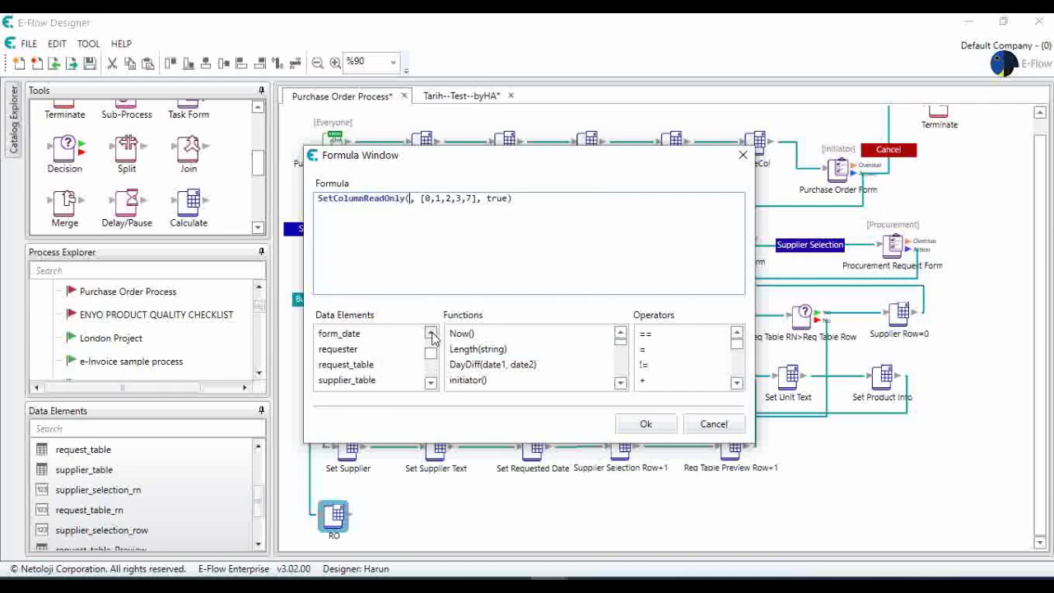
{"action": "left_click", "coordinate": [433, 334]}
{"action": "left_click", "coordinate": [433, 335]}
{"action": "left_click", "coordinate": [429, 384]}
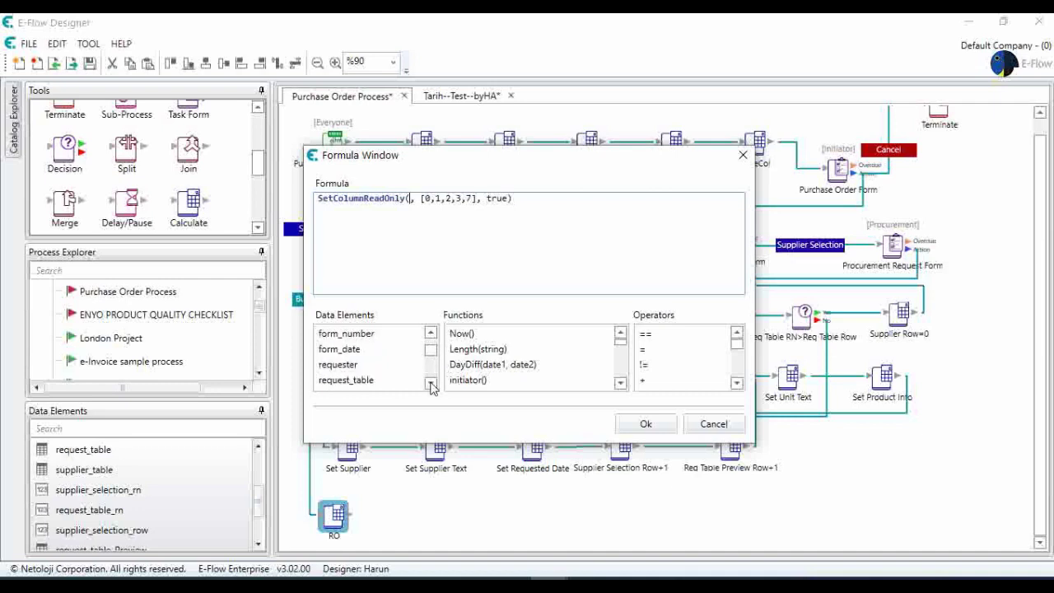
{"action": "left_click", "coordinate": [429, 384]}
{"action": "left_click", "coordinate": [429, 384]}
{"action": "left_click", "coordinate": [429, 384]}
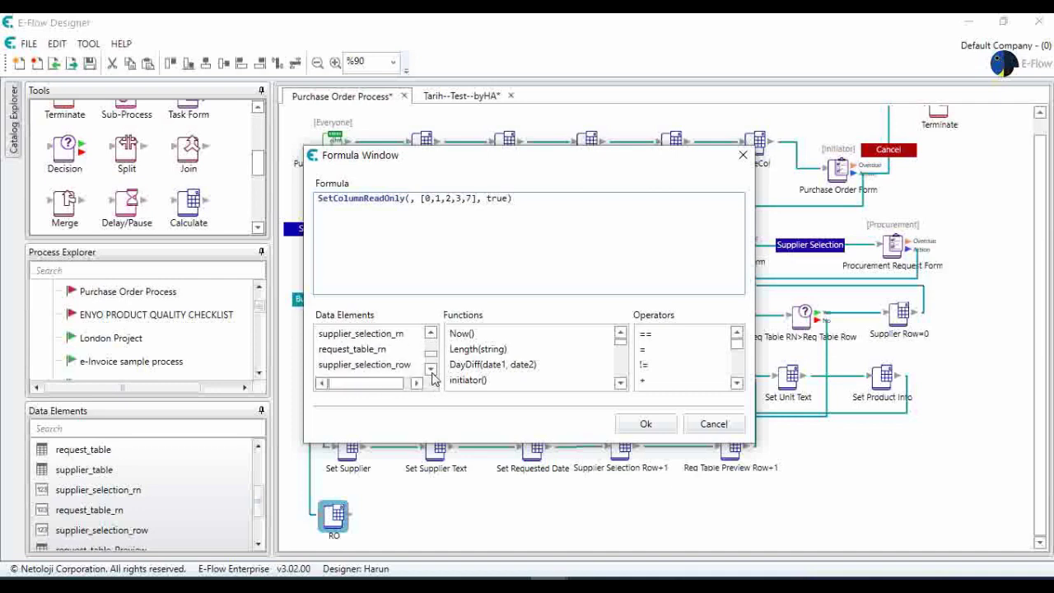
{"action": "left_click", "coordinate": [430, 369]}
{"action": "double_click", "coordinate": [401, 365]}
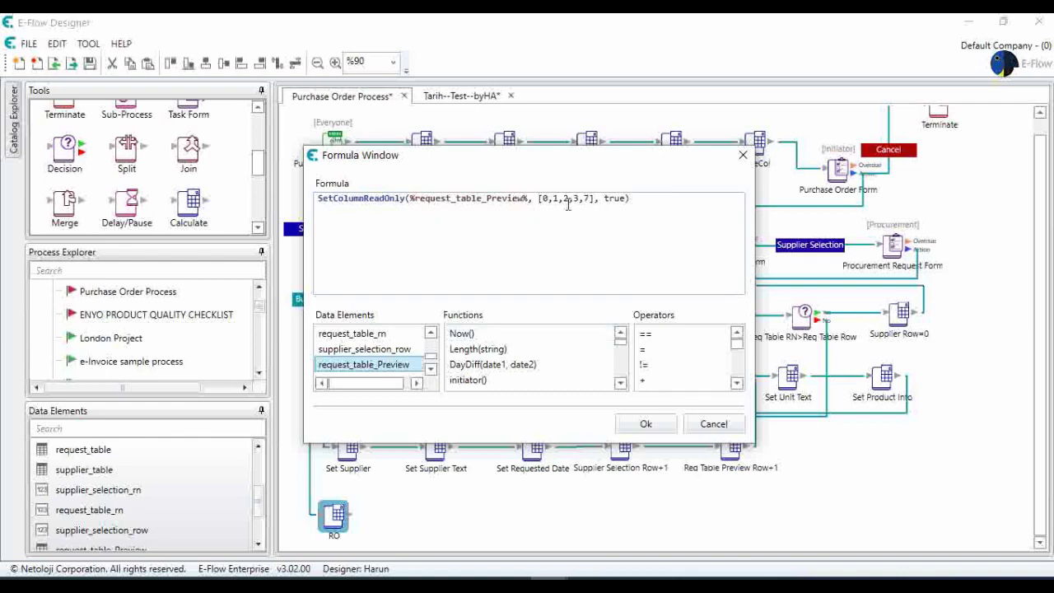
{"action": "left_click", "coordinate": [644, 423]}
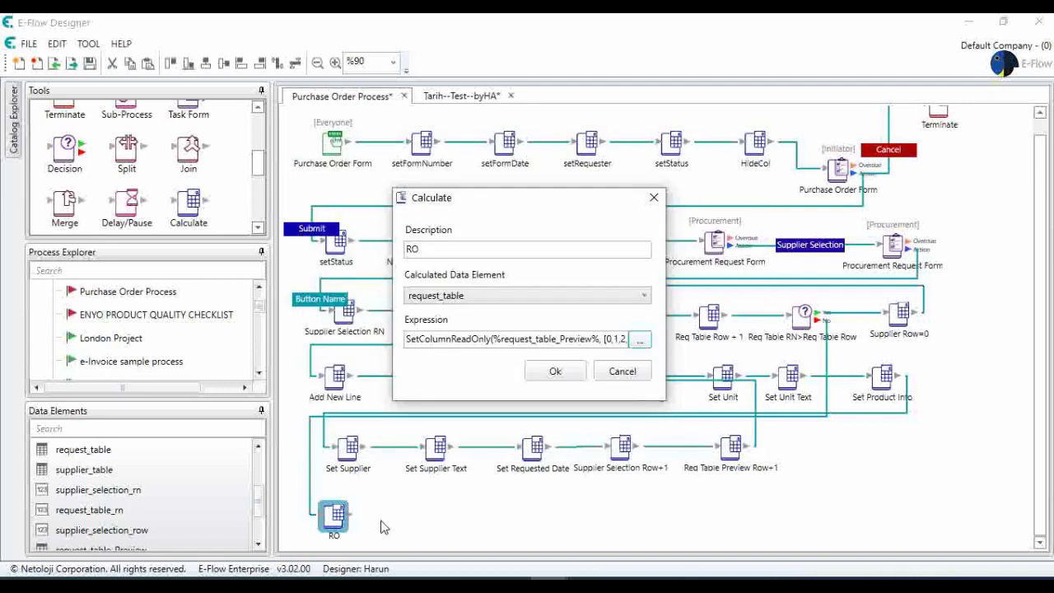
Describe the copied activity as "RO Req Table Preview" and set its calculated data element to request_table_Preview
{"action": "left_click", "coordinate": [437, 250]}
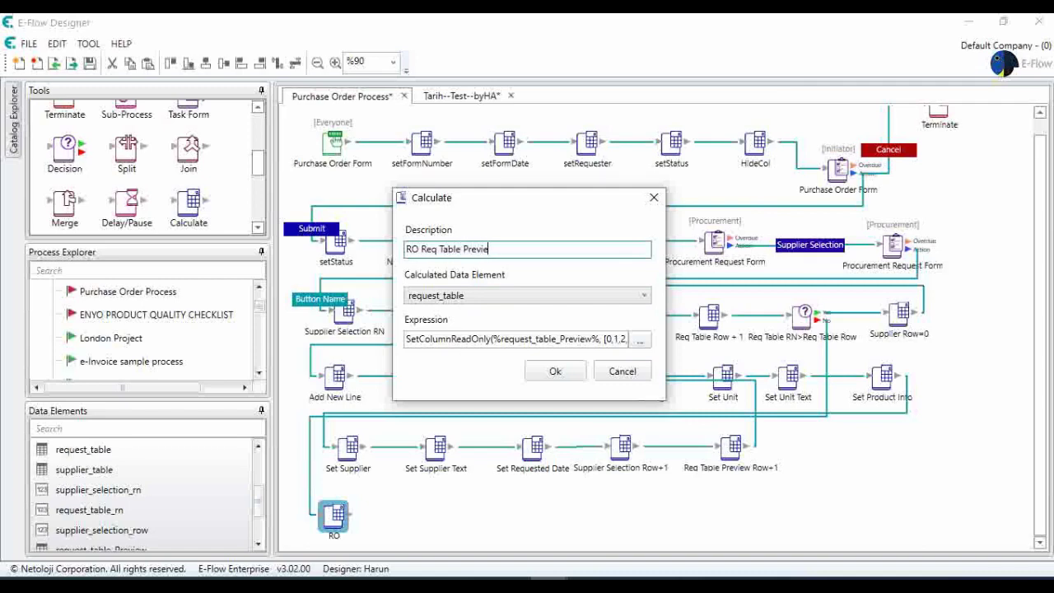
{"action": "left_click", "coordinate": [643, 294]}
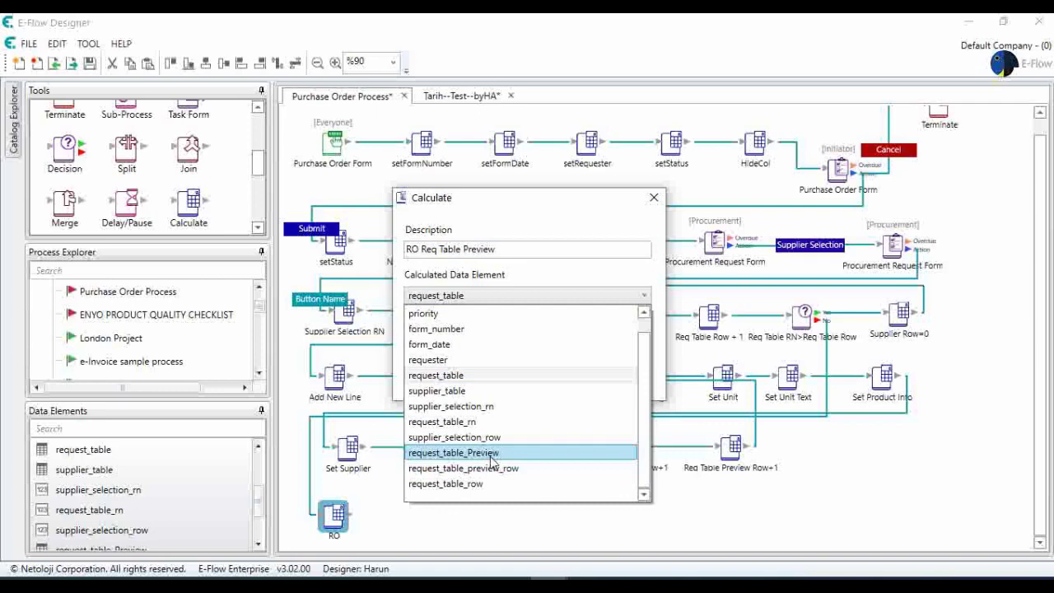
{"action": "left_click", "coordinate": [492, 453]}
{"action": "left_click", "coordinate": [553, 375]}
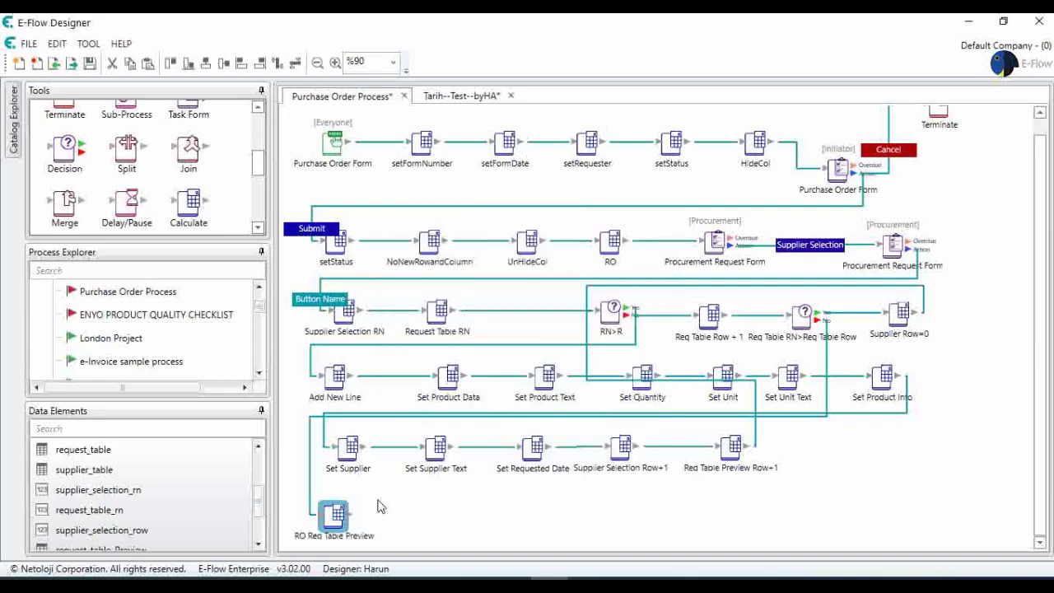
Shift the RO Req Table Preview activity slightly to line up below Set Supplier, and save the process
{"action": "left_click_drag", "start_coordinate": [336, 515], "coordinate": [346, 516]}
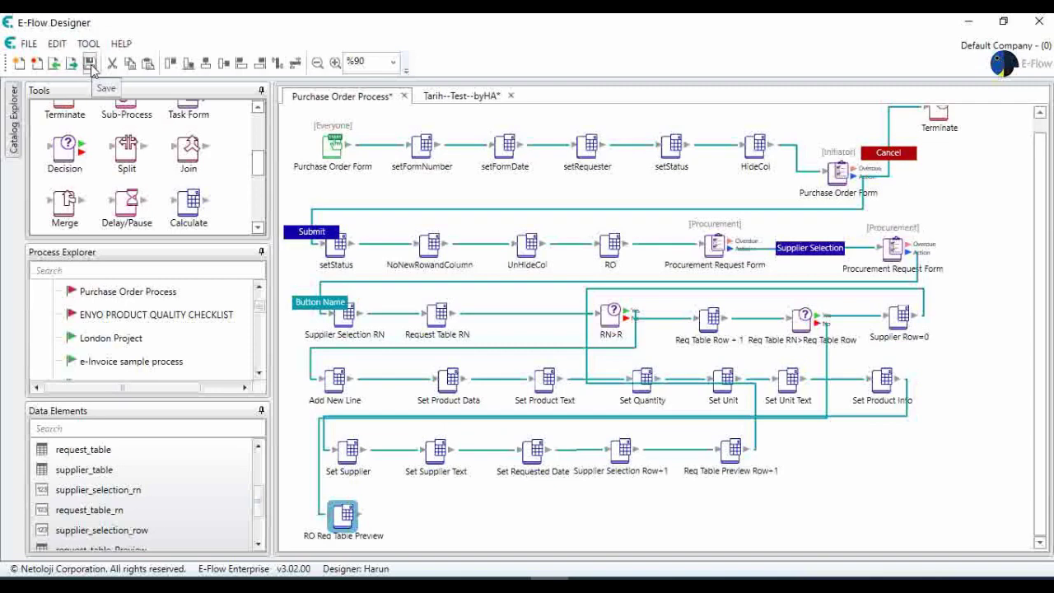
{"action": "left_click", "coordinate": [91, 70]}
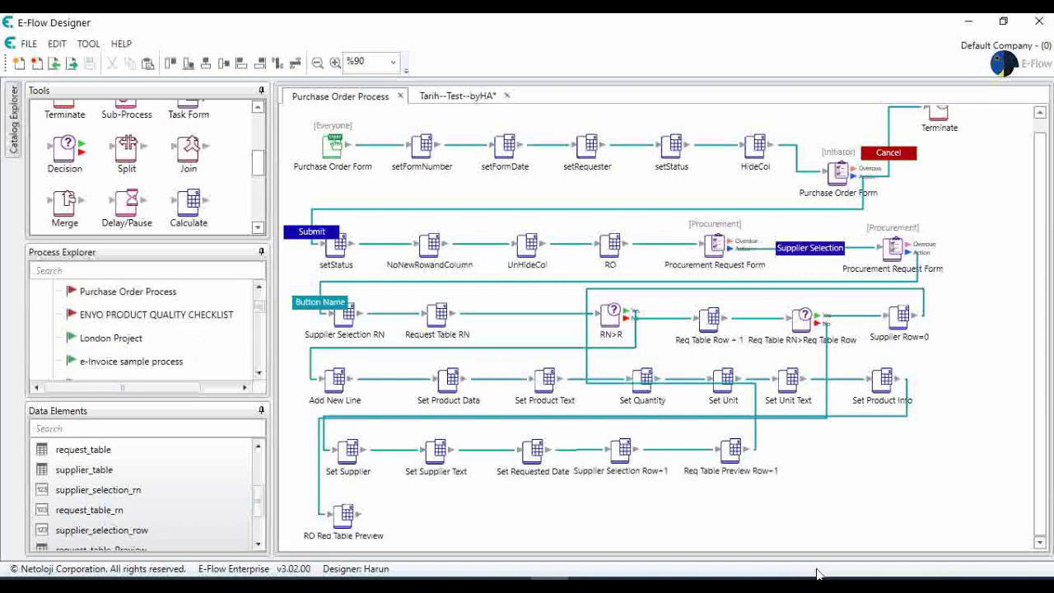
{"action": "left_click", "coordinate": [323, 293]}
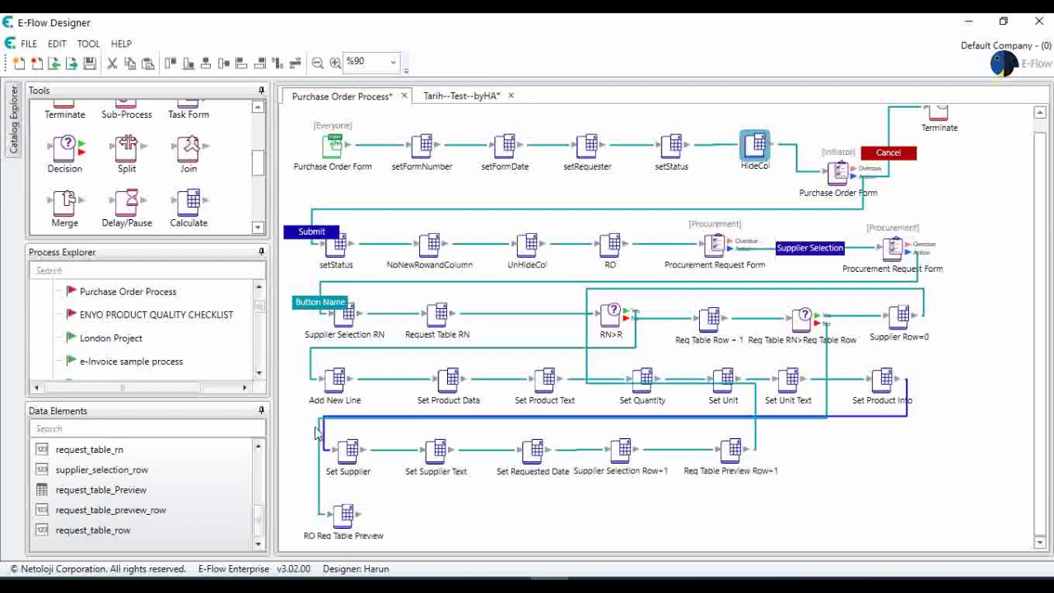
Examine the column order of the request_table_Preview table, from Product/Service to Approval, in its table editor
{"action": "double_click", "coordinate": [193, 489]}
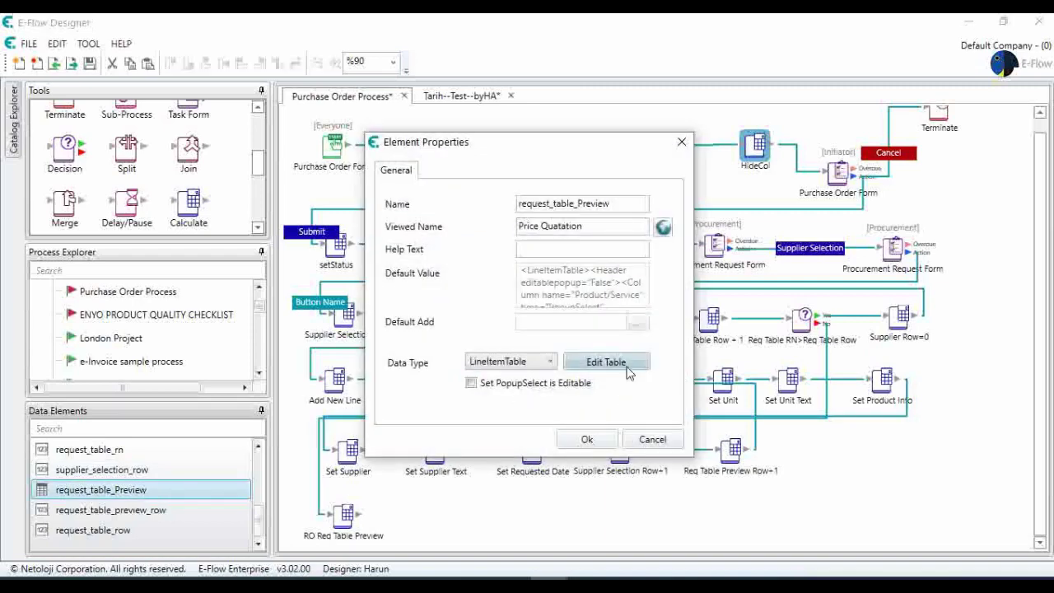
{"action": "left_click", "coordinate": [605, 360]}
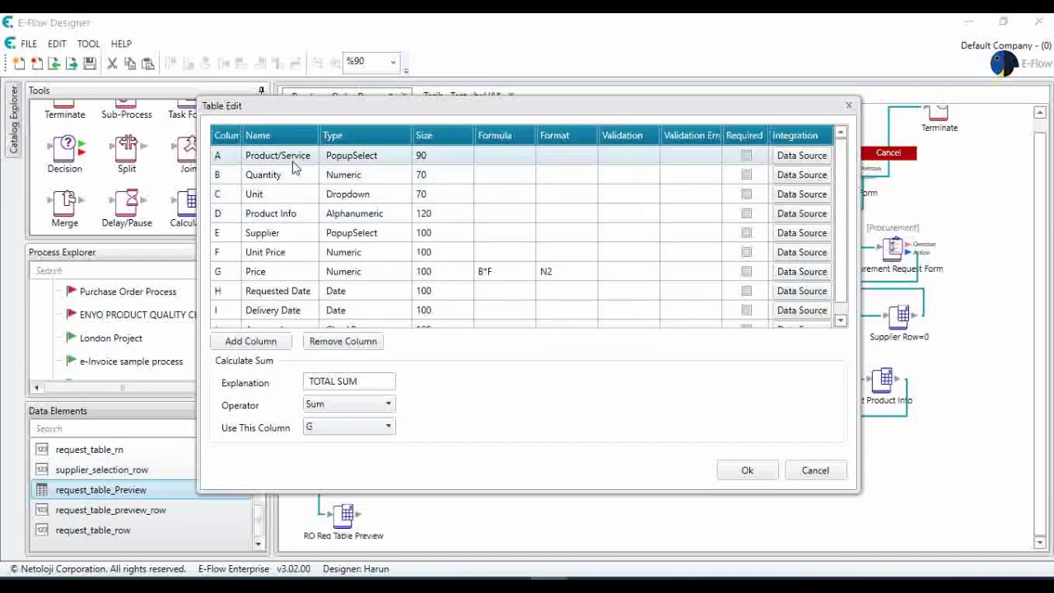
{"action": "scroll", "coordinate": [291, 168], "scroll_direction": "down", "scroll_amount": 1}
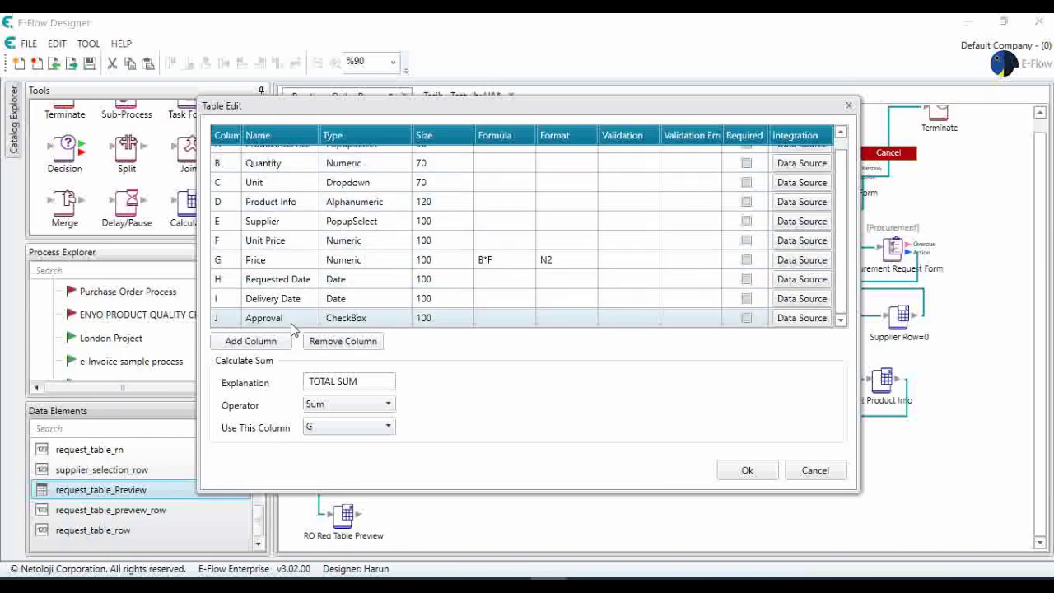
{"action": "scroll", "coordinate": [294, 327], "scroll_direction": "up", "scroll_amount": 1}
{"action": "scroll", "coordinate": [294, 327], "scroll_direction": "down", "scroll_amount": 1}
{"action": "scroll", "coordinate": [280, 311], "scroll_direction": "up", "scroll_amount": 1}
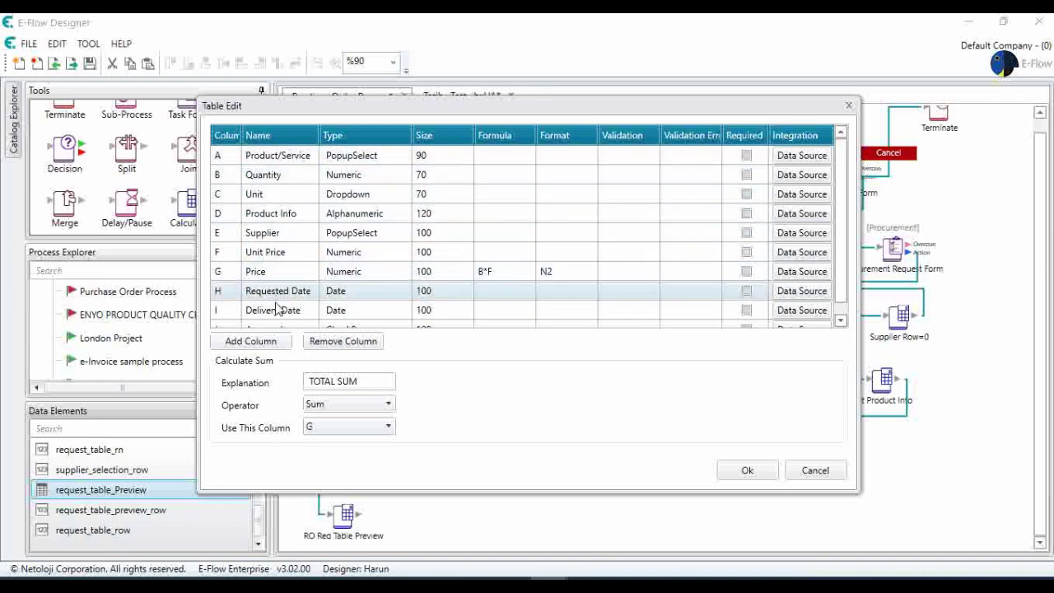
{"action": "scroll", "coordinate": [282, 311], "scroll_direction": "down", "scroll_amount": 1}
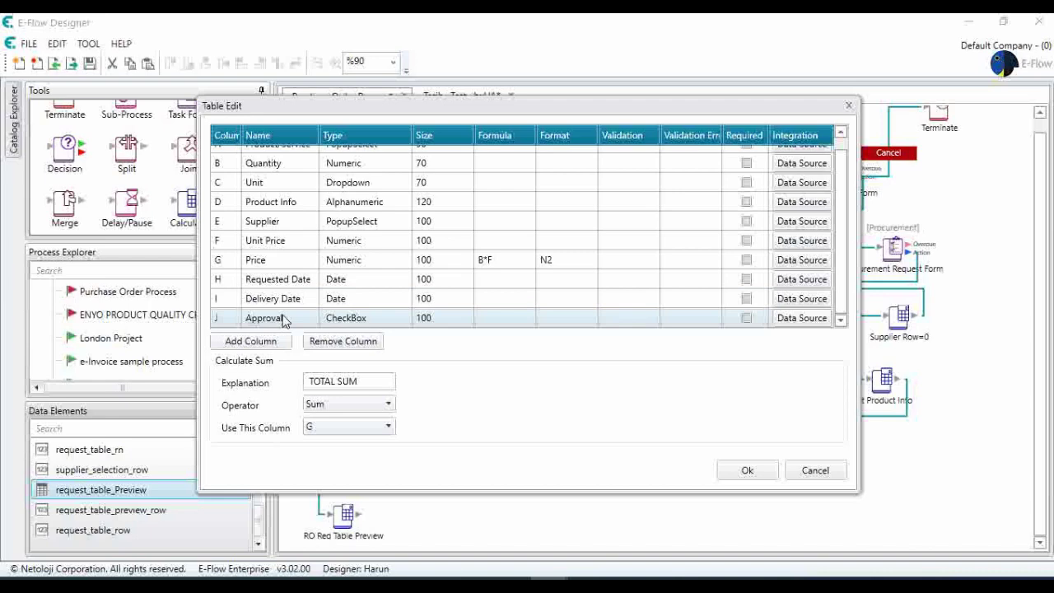
{"action": "left_click", "coordinate": [742, 468]}
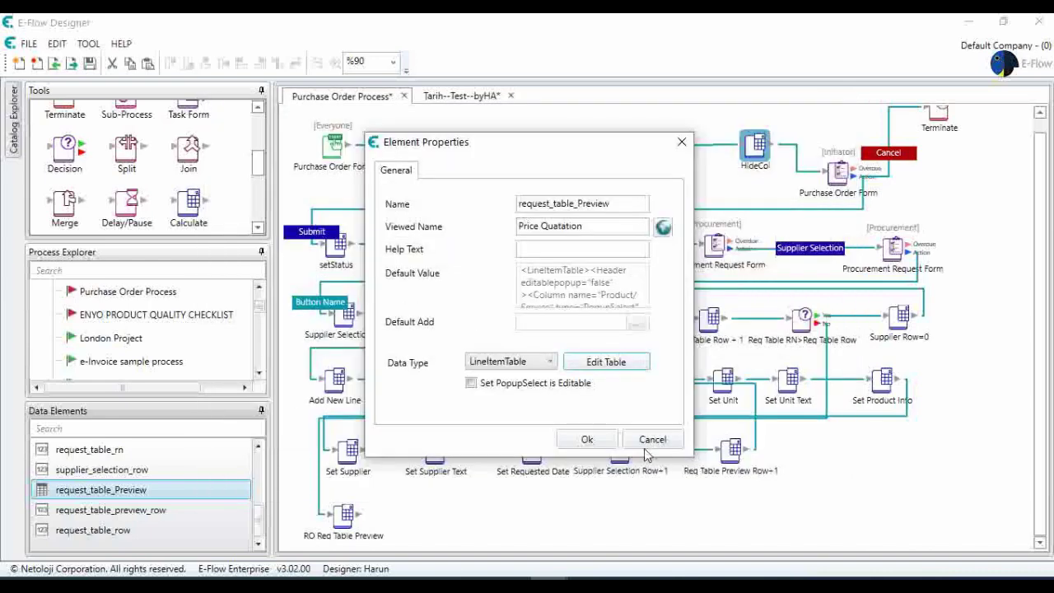
{"action": "left_click", "coordinate": [587, 438]}
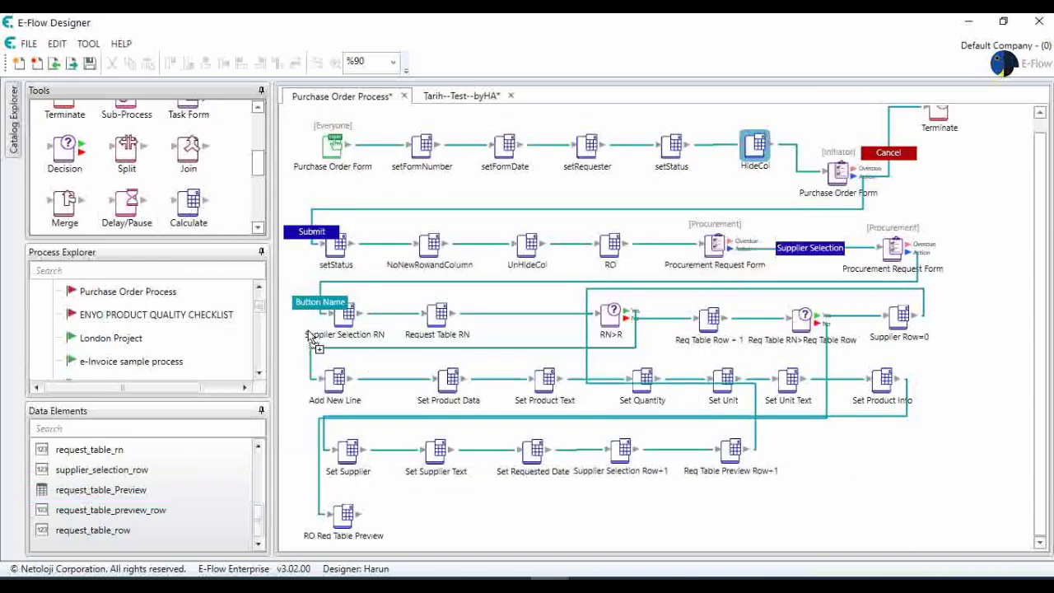
Add a Calculate activity beside RO Req Table Preview and replace its default expression with the HideTableColumn(table, columnIndex, bool) function
{"action": "left_click_drag", "start_coordinate": [309, 334], "coordinate": [424, 515]}
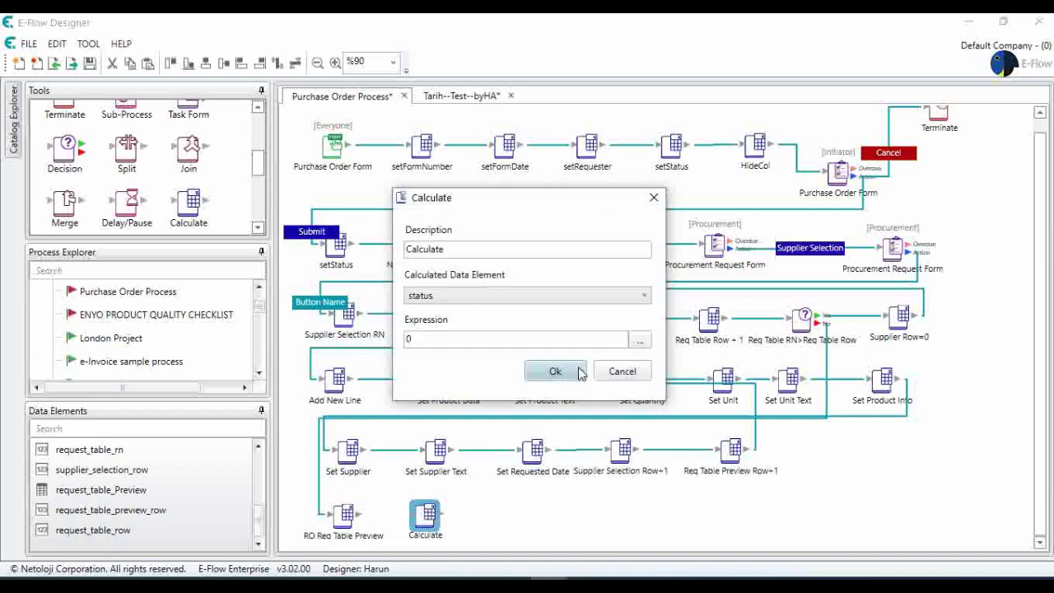
{"action": "left_click", "coordinate": [640, 339]}
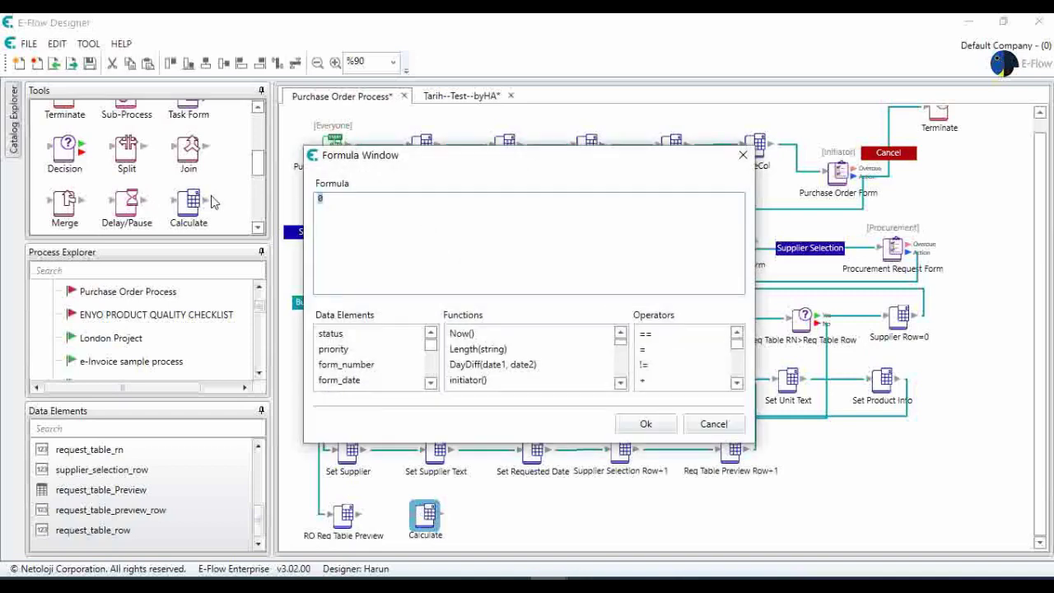
{"action": "left_click", "coordinate": [530, 335]}
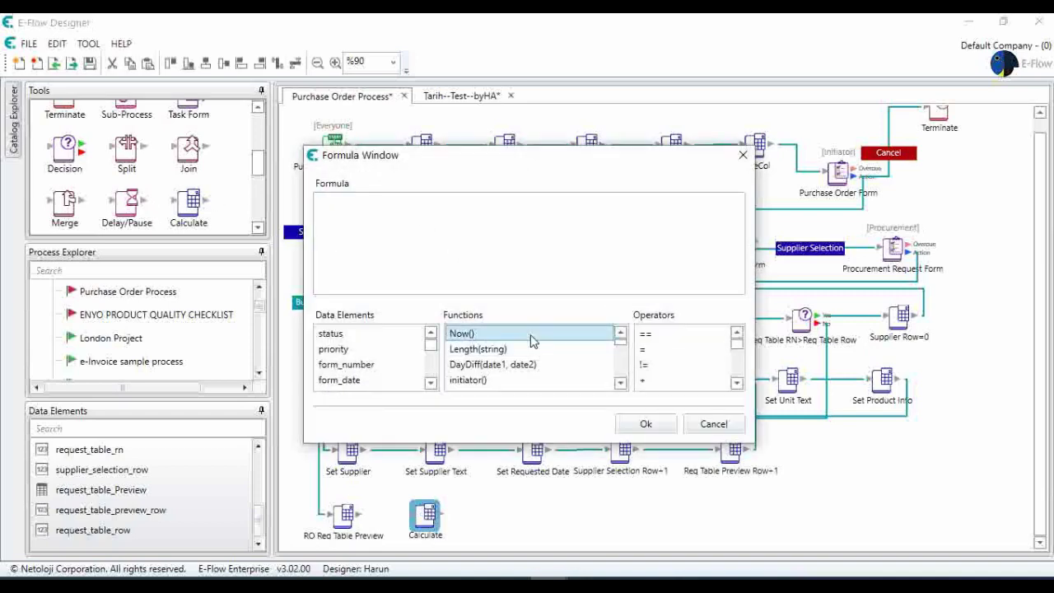
{"action": "key", "text": "h"}
{"action": "left_click_drag", "start_coordinate": [529, 384], "coordinate": [487, 384]}
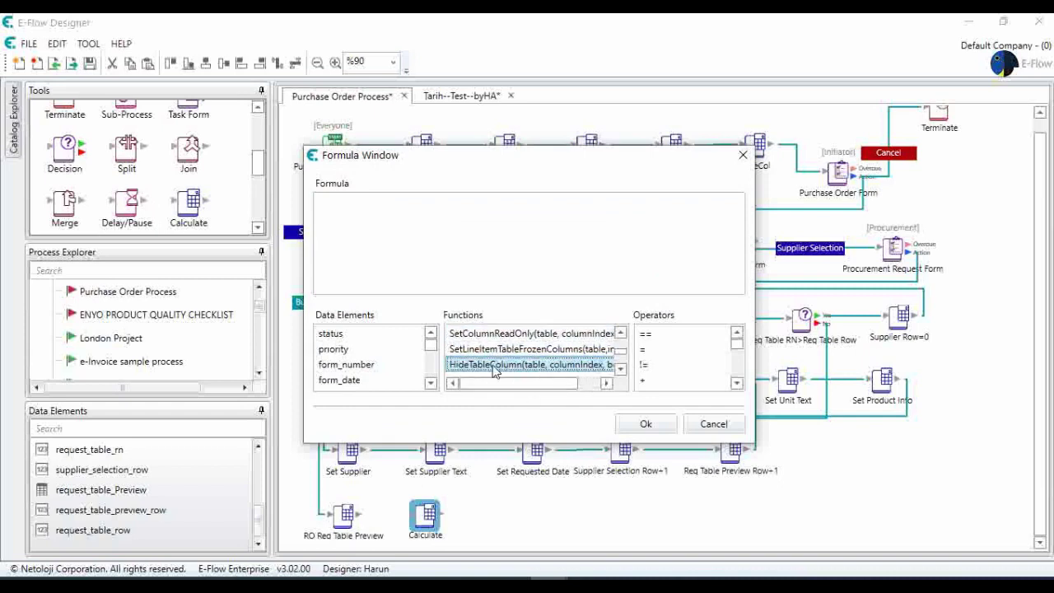
{"action": "double_click", "coordinate": [494, 365]}
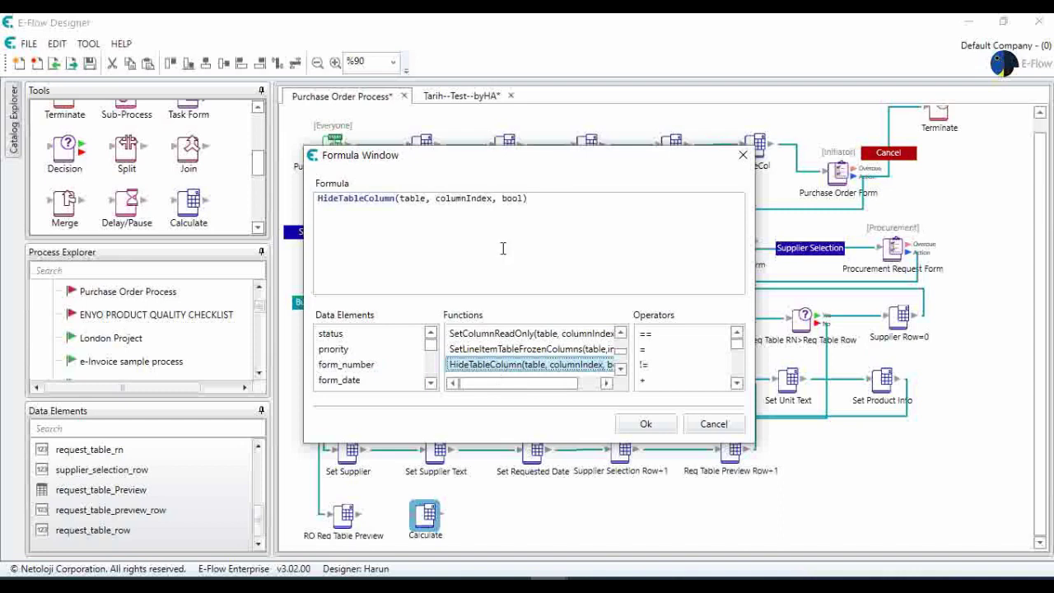
Complete the HideTableColumn expression with the arguments %request_table_Preview%, [9] and true, and accept the formula
{"action": "double_click", "coordinate": [413, 201]}
{"action": "key", "text": "BackSpace"}
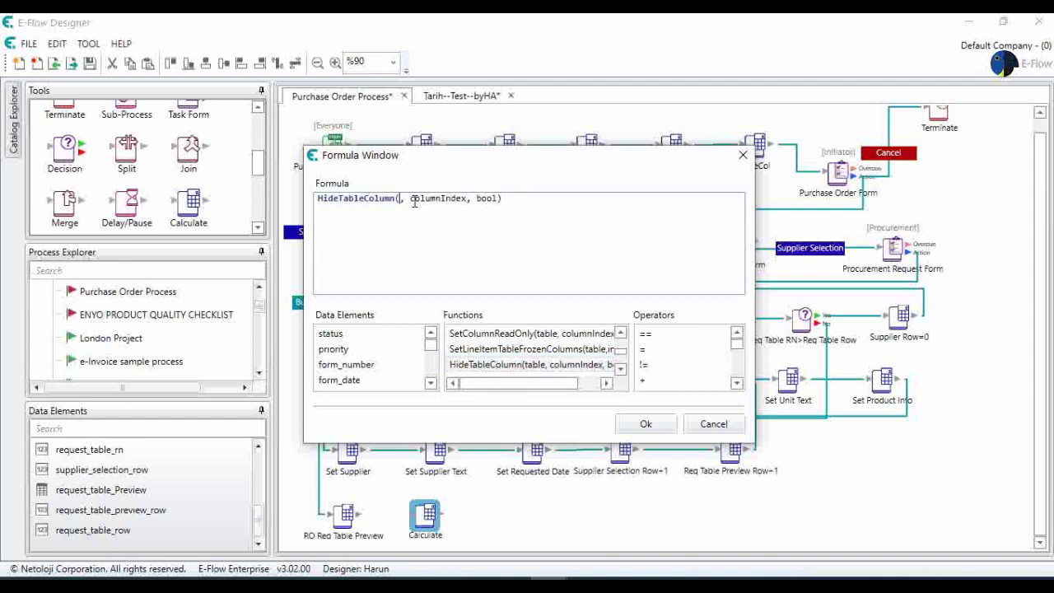
{"action": "left_click_drag", "start_coordinate": [430, 344], "coordinate": [429, 373]}
{"action": "left_click", "coordinate": [430, 331]}
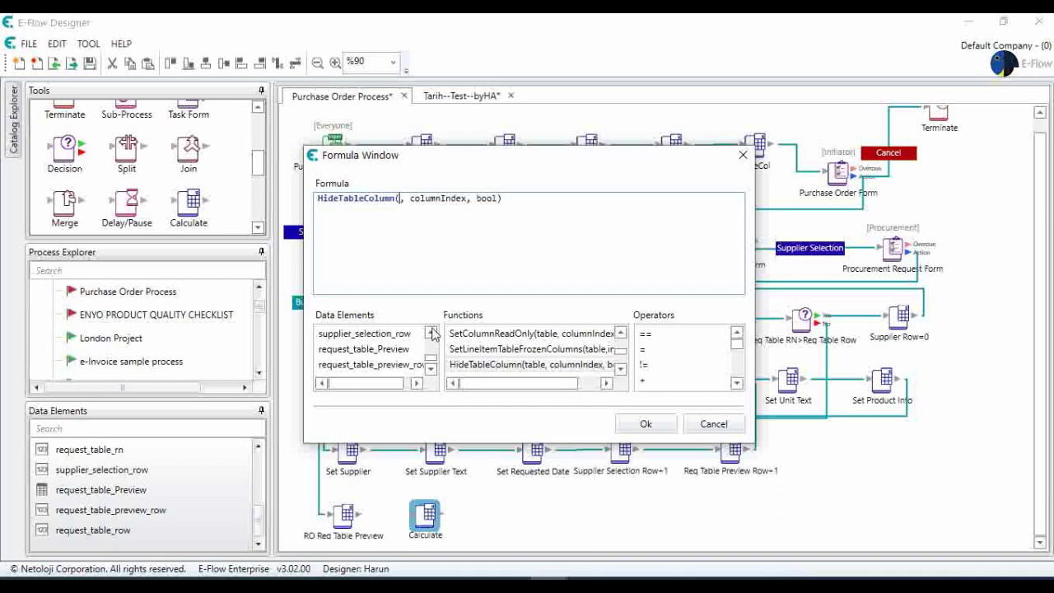
{"action": "double_click", "coordinate": [395, 349]}
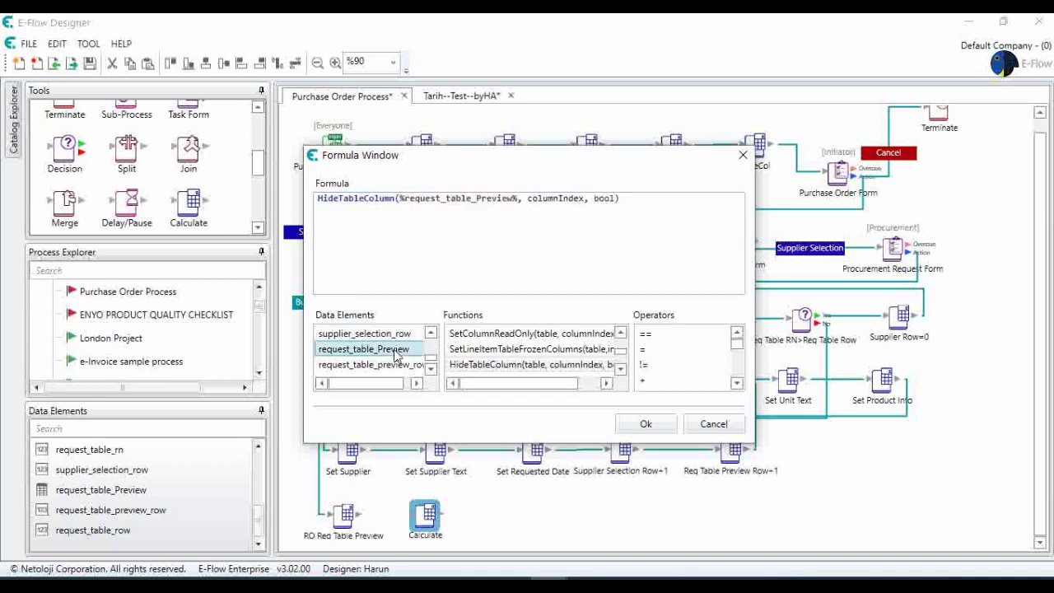
{"action": "double_click", "coordinate": [554, 200]}
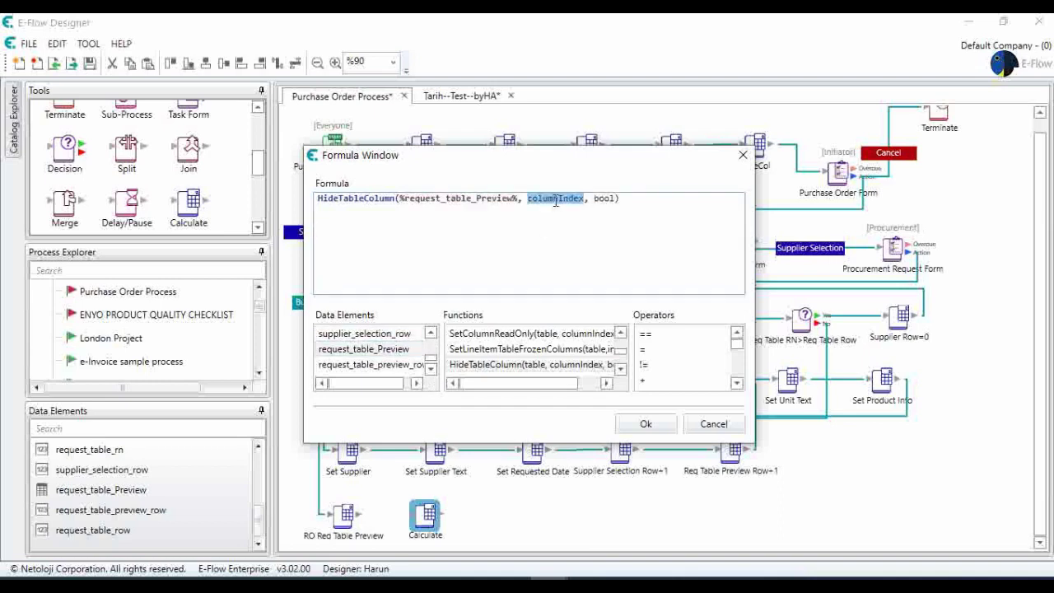
{"action": "type", "text": "[9"}
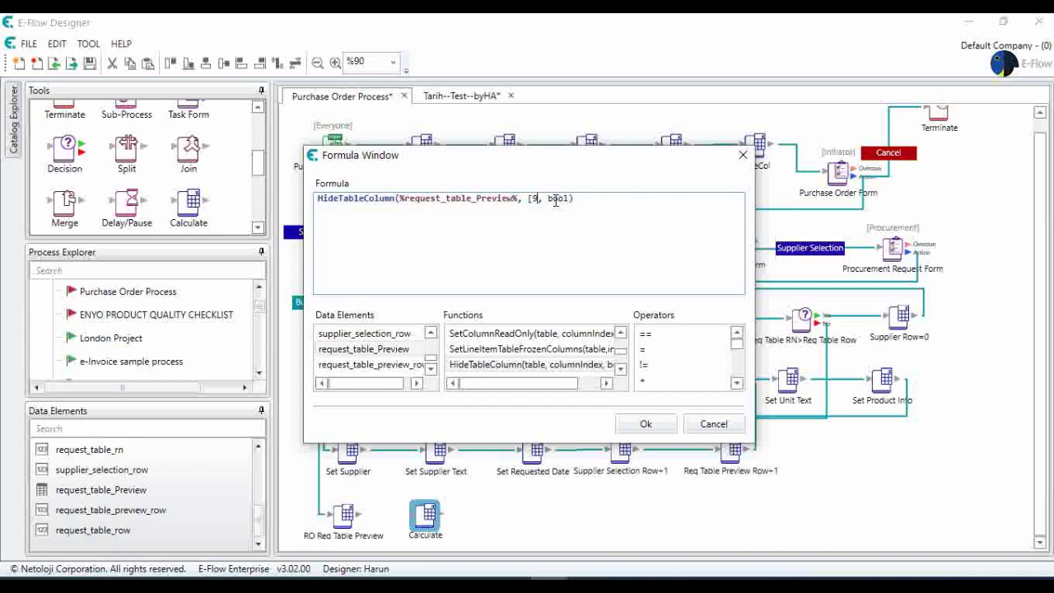
{"action": "type", "text": "], true"}
{"action": "left_click", "coordinate": [644, 424]}
Describe the activity as "Hide Column Req Table Preview", set its calculated data element to request_table_Preview, and link RO Req Table Preview to it
{"action": "left_click_drag", "start_coordinate": [477, 251], "coordinate": [310, 251]}
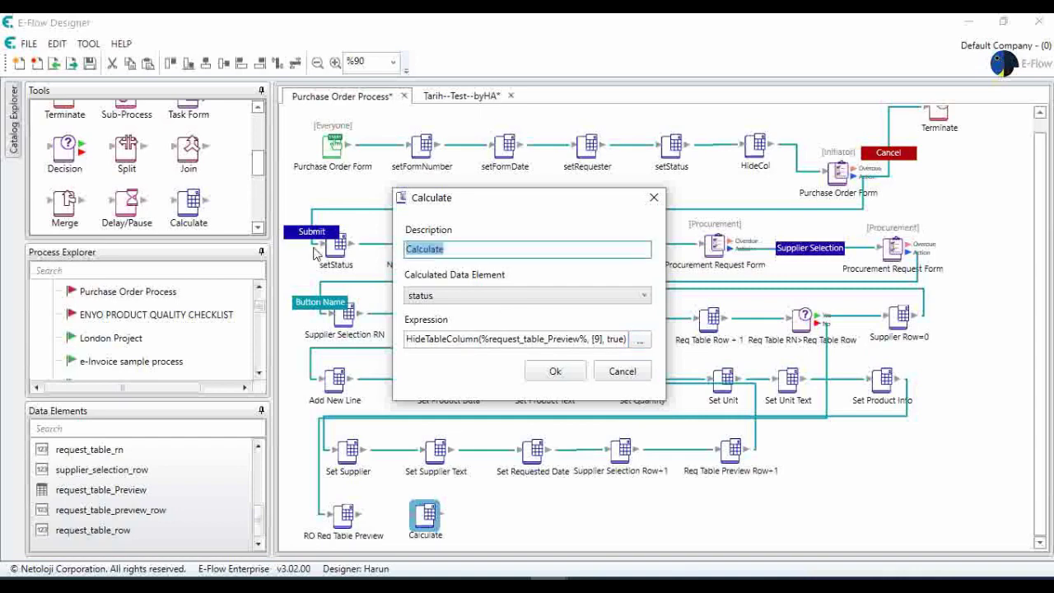
{"action": "type", "text": "Hide Column Req Table Preview"}
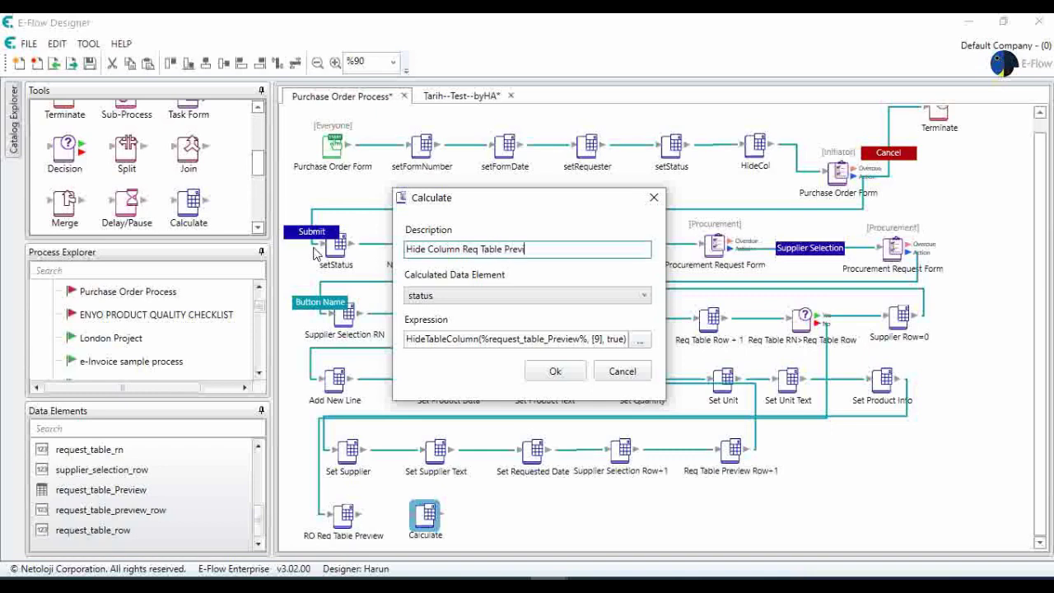
{"action": "left_click", "coordinate": [525, 299]}
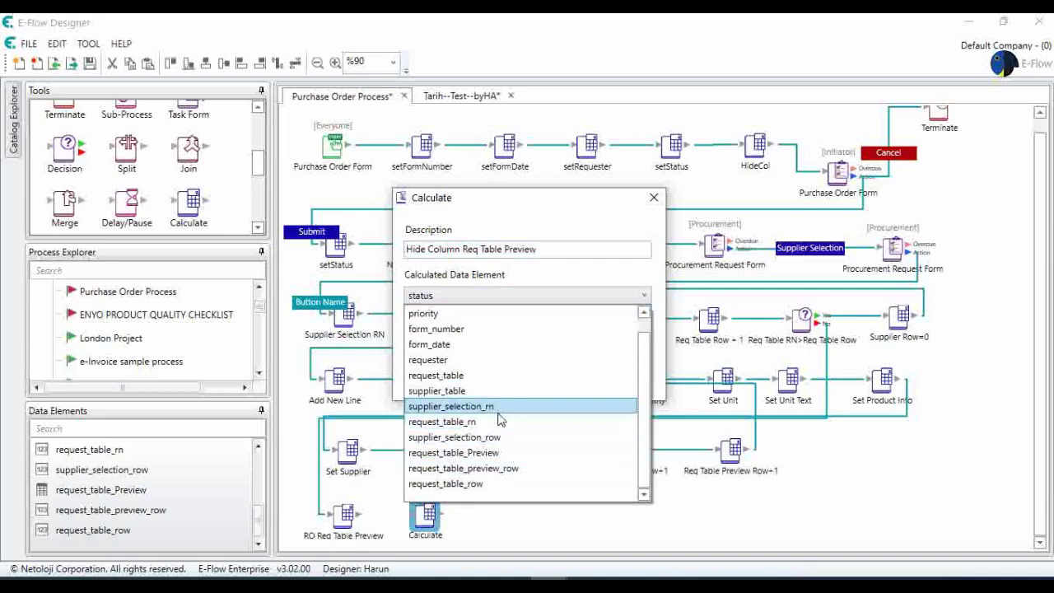
{"action": "left_click", "coordinate": [499, 458]}
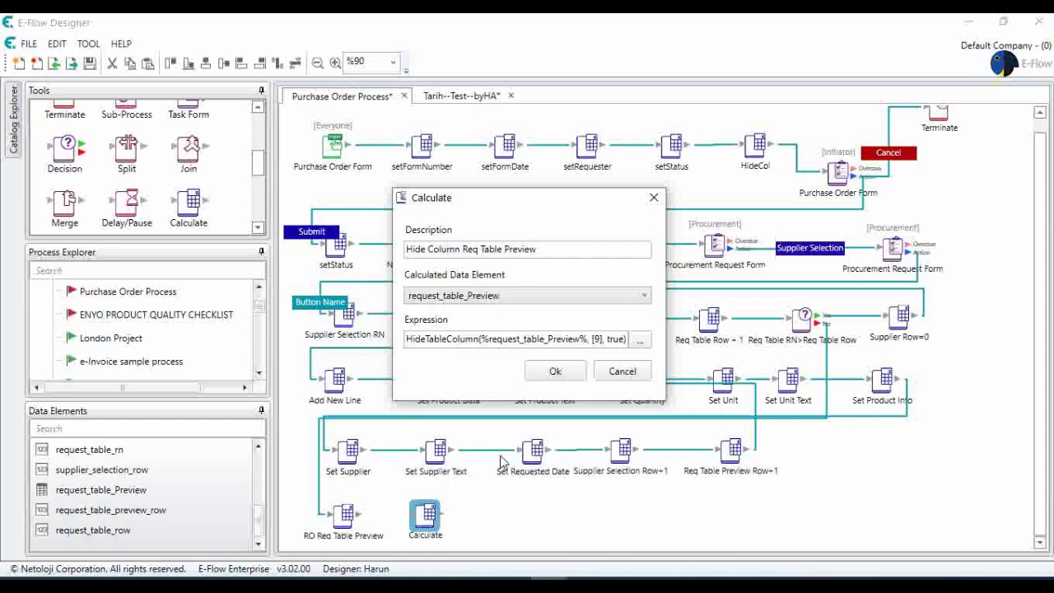
{"action": "left_click", "coordinate": [545, 371]}
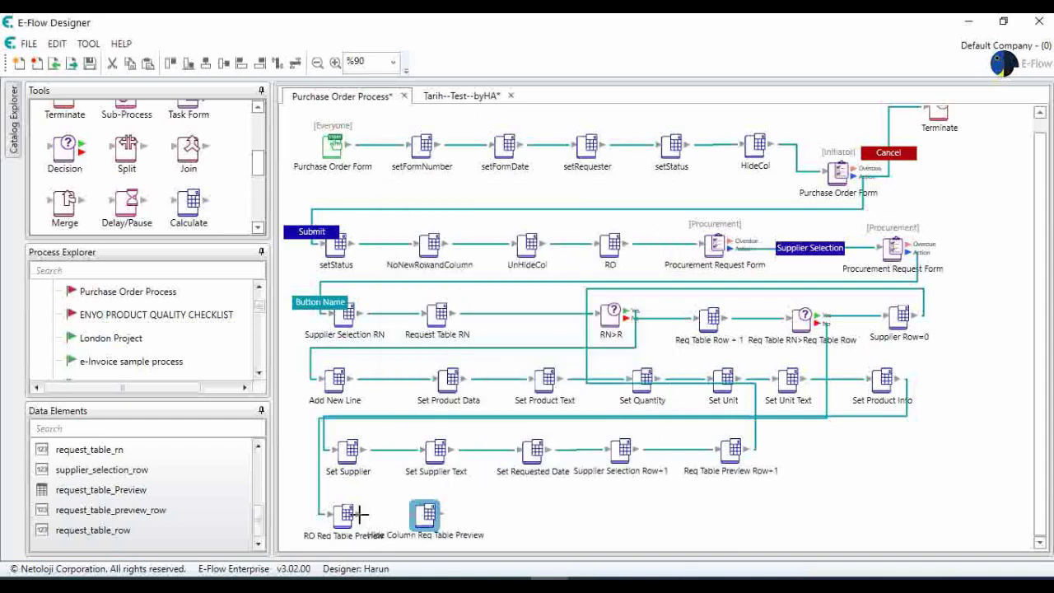
{"action": "left_click_drag", "start_coordinate": [360, 514], "coordinate": [466, 512]}
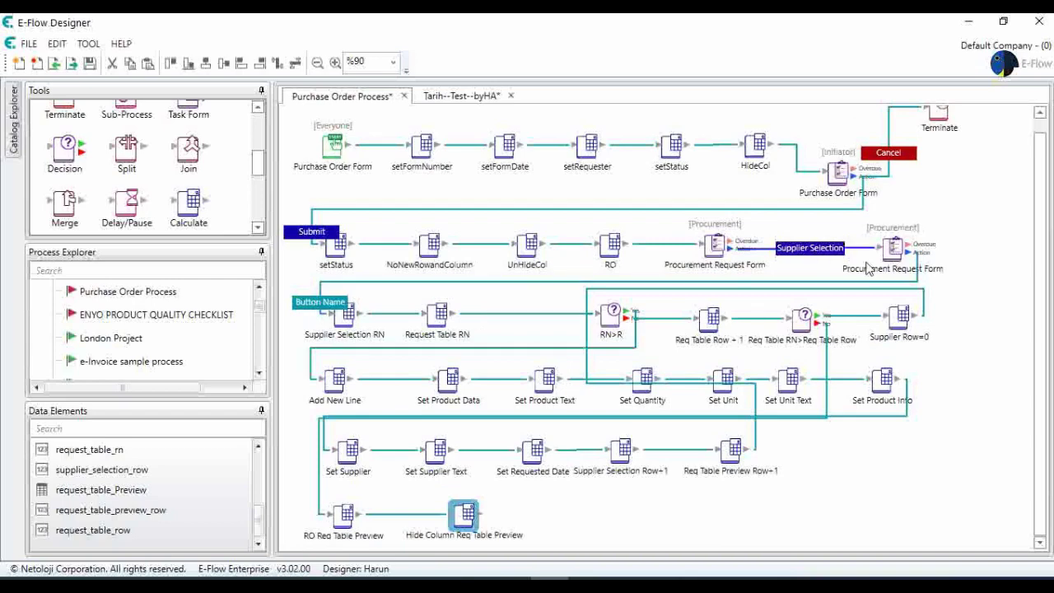
Rename the "Button Name" action button to "Get Quotes" with background color #3903AE, and save the process
{"action": "double_click", "coordinate": [318, 309]}
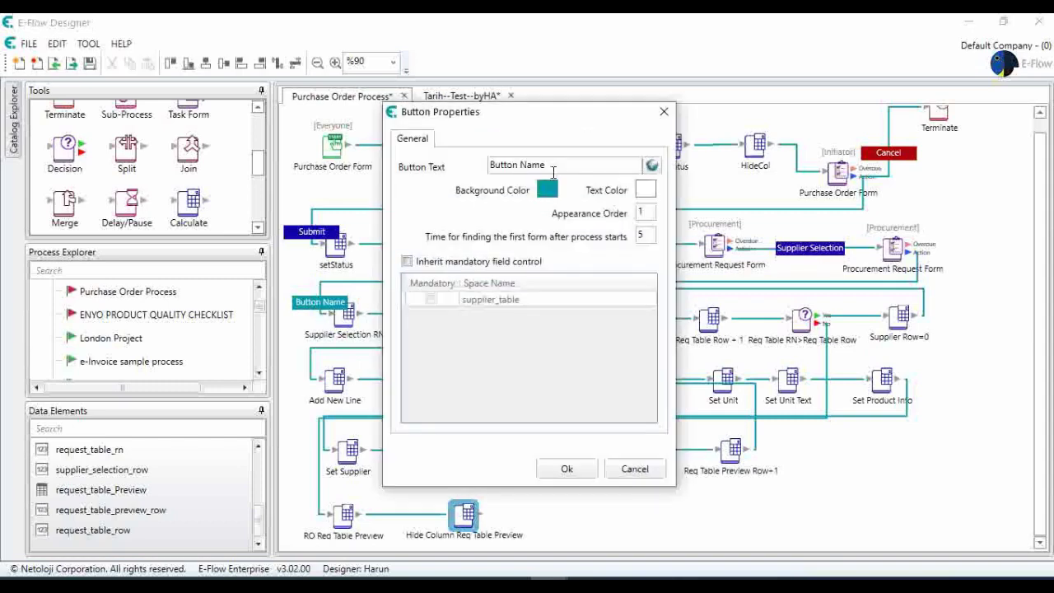
{"action": "type", "text": "Get Quotes"}
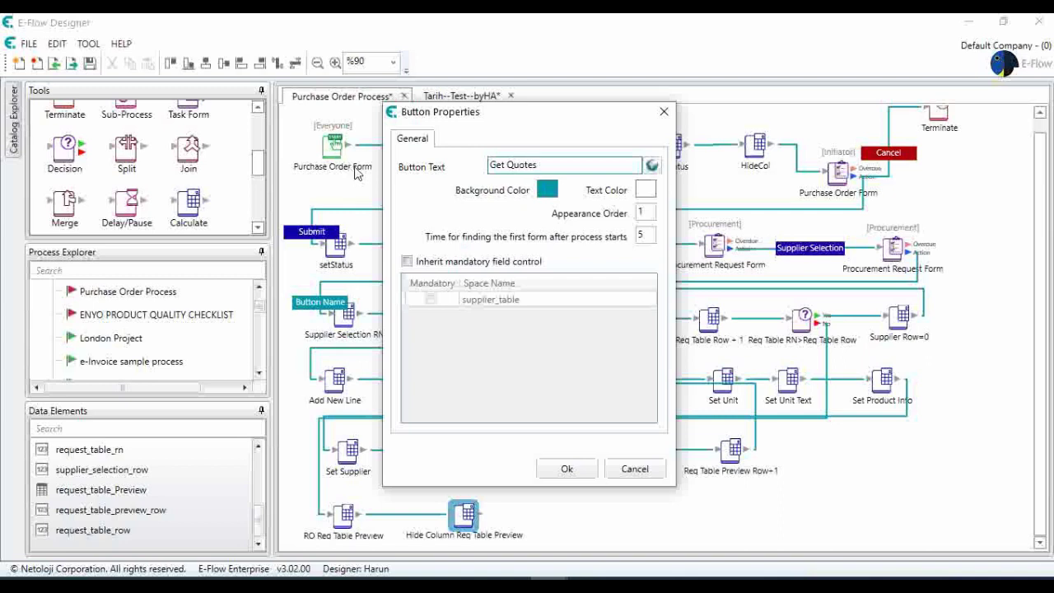
{"action": "left_click", "coordinate": [546, 189]}
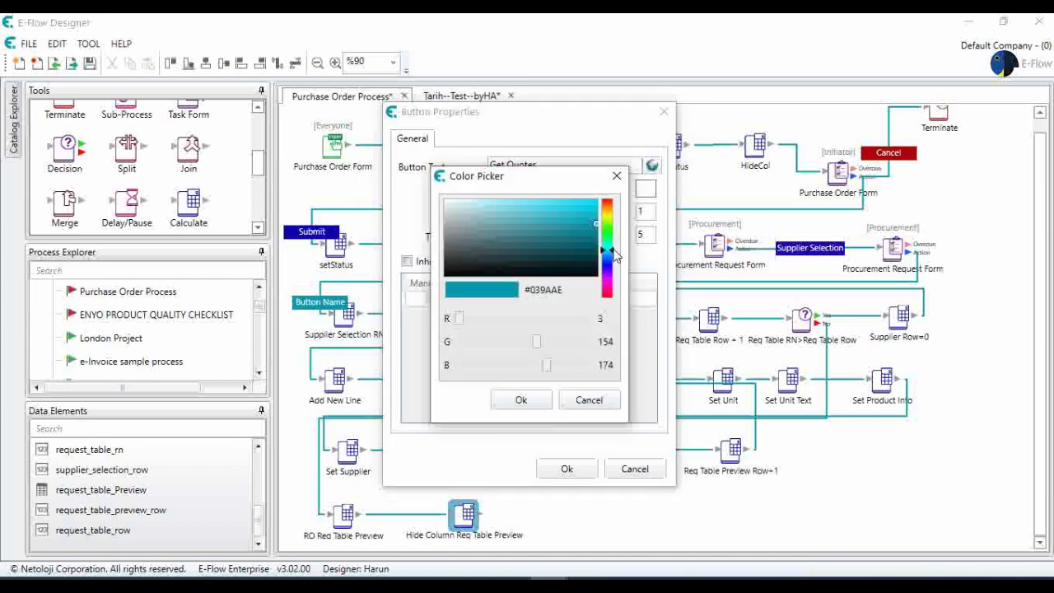
{"action": "left_click_drag", "start_coordinate": [613, 250], "coordinate": [618, 274]}
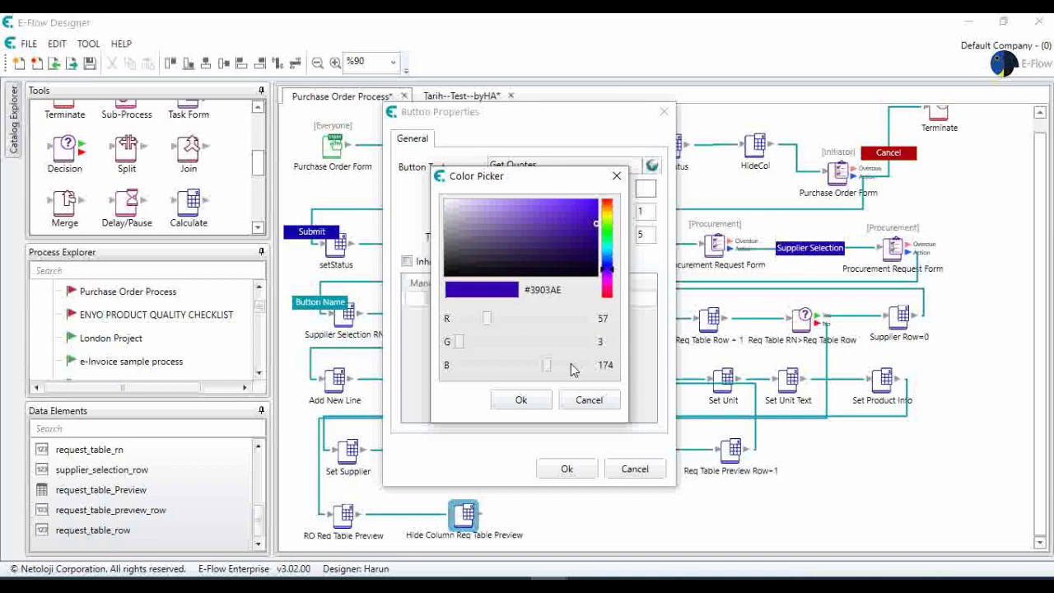
{"action": "left_click", "coordinate": [527, 401]}
{"action": "left_click", "coordinate": [570, 468]}
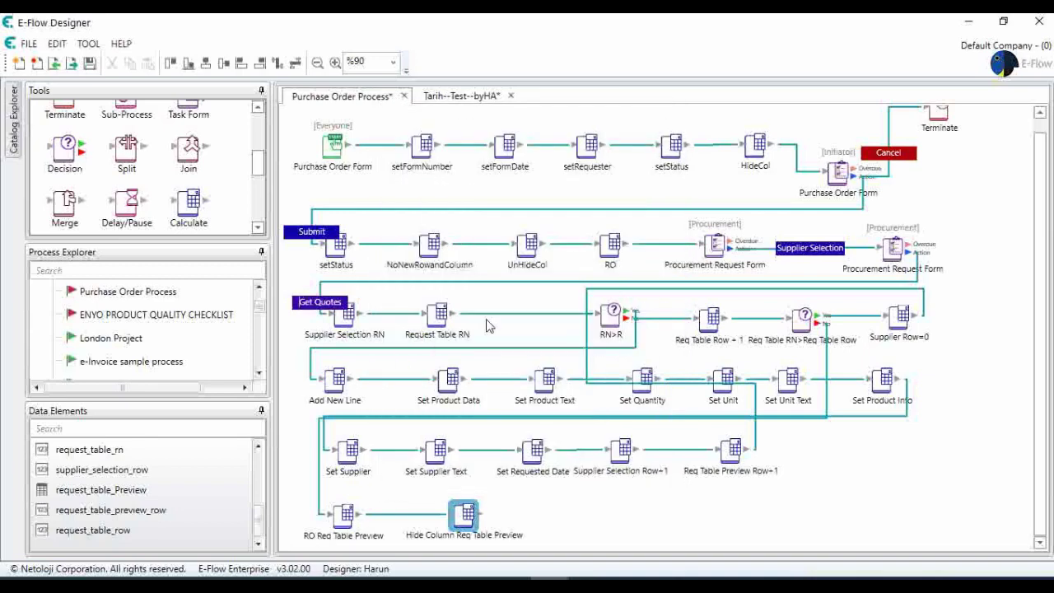
{"action": "left_click", "coordinate": [90, 63]}
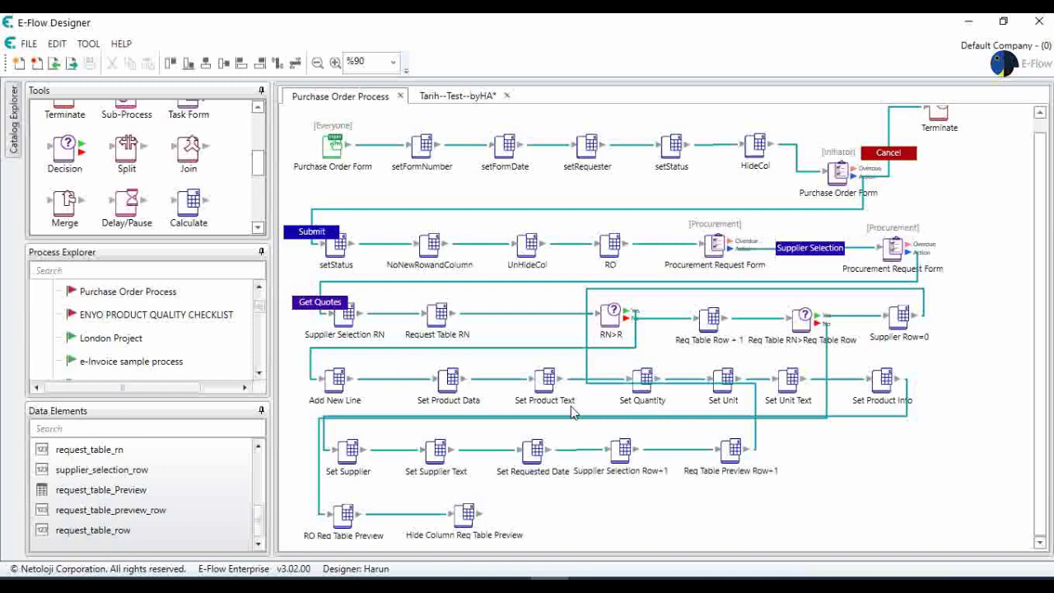
Place a copy of the second Procurement Request Form beside Hide Column Req Table Preview and connect that activity to it
{"action": "left_click", "coordinate": [893, 247]}
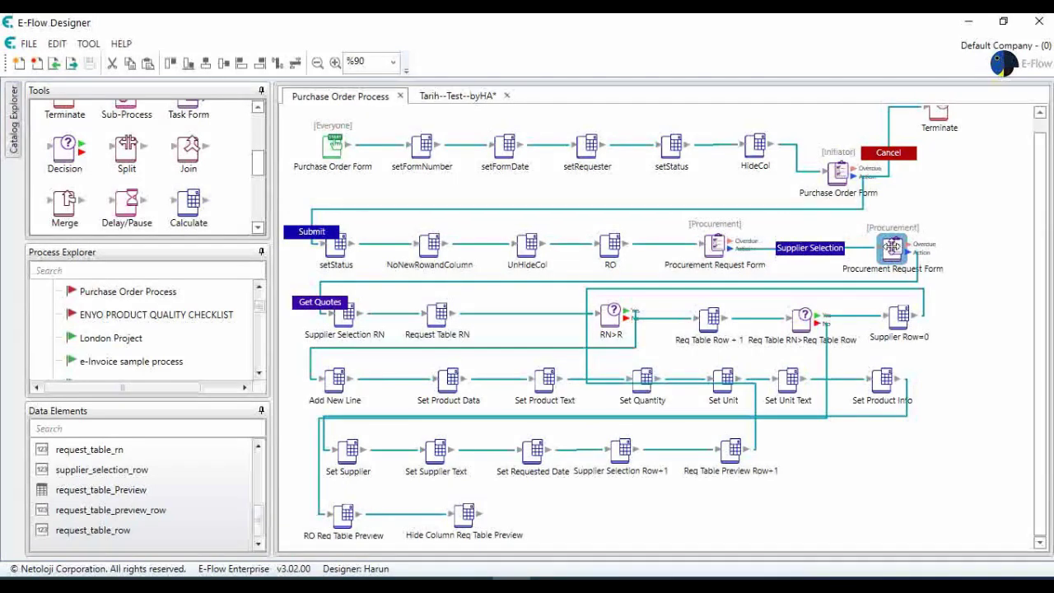
{"action": "left_click_drag", "start_coordinate": [889, 245], "coordinate": [613, 514]}
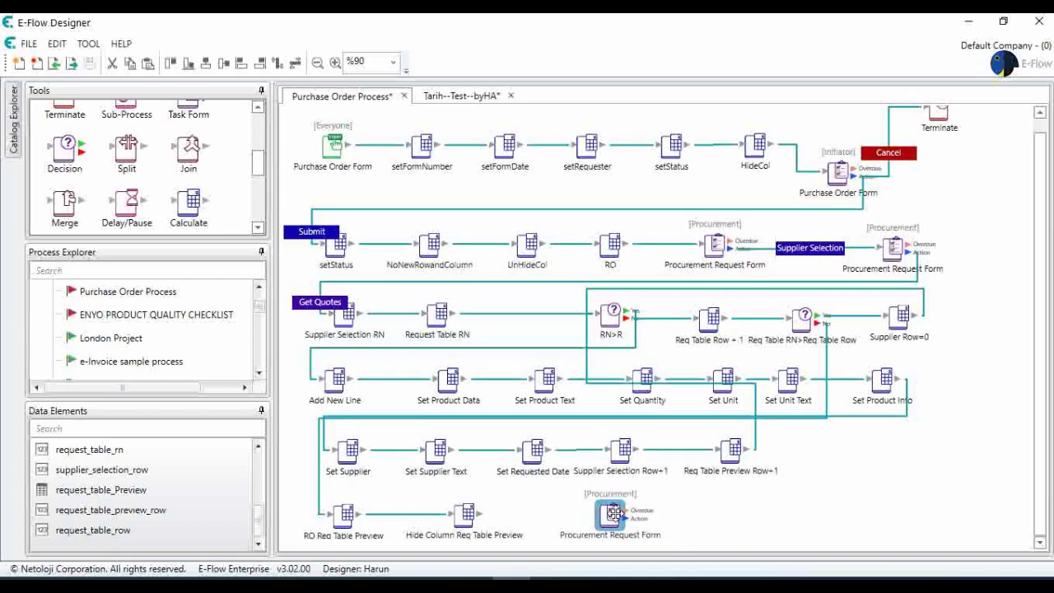
{"action": "left_click", "coordinate": [479, 517]}
{"action": "mouse_move", "coordinate": [505, 525]}
{"action": "left_mouse_down"}
{"action": "mouse_move", "coordinate": [591, 530]}
{"action": "mouse_move", "coordinate": [612, 514]}
{"action": "left_mouse_up"}
Prefix the copied task form's subject with "Number" so it reads "Number %form_number% Procurement Request"
{"action": "double_click", "coordinate": [613, 513]}
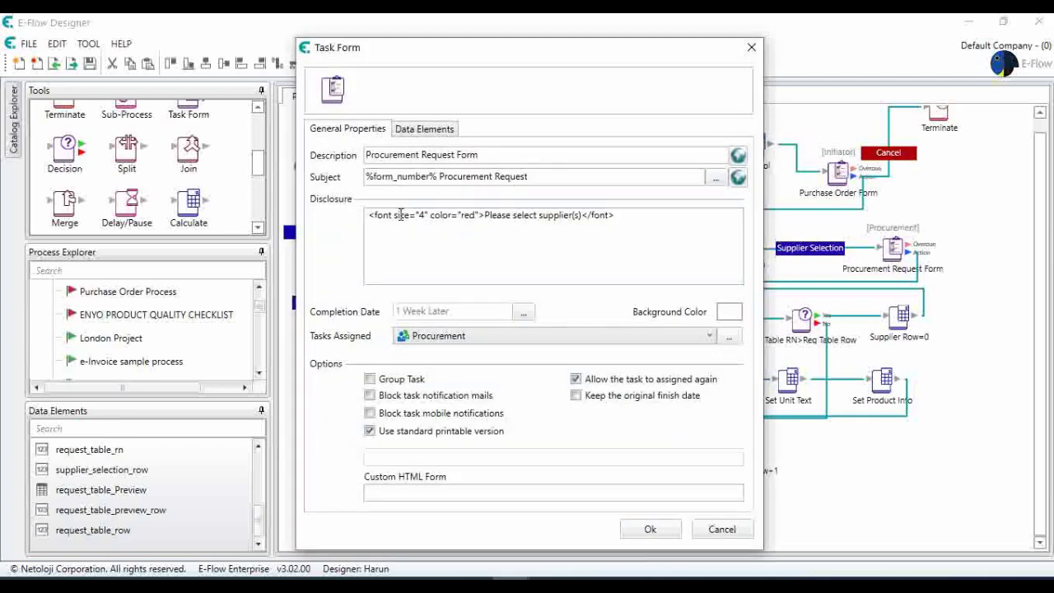
{"action": "left_click", "coordinate": [367, 177]}
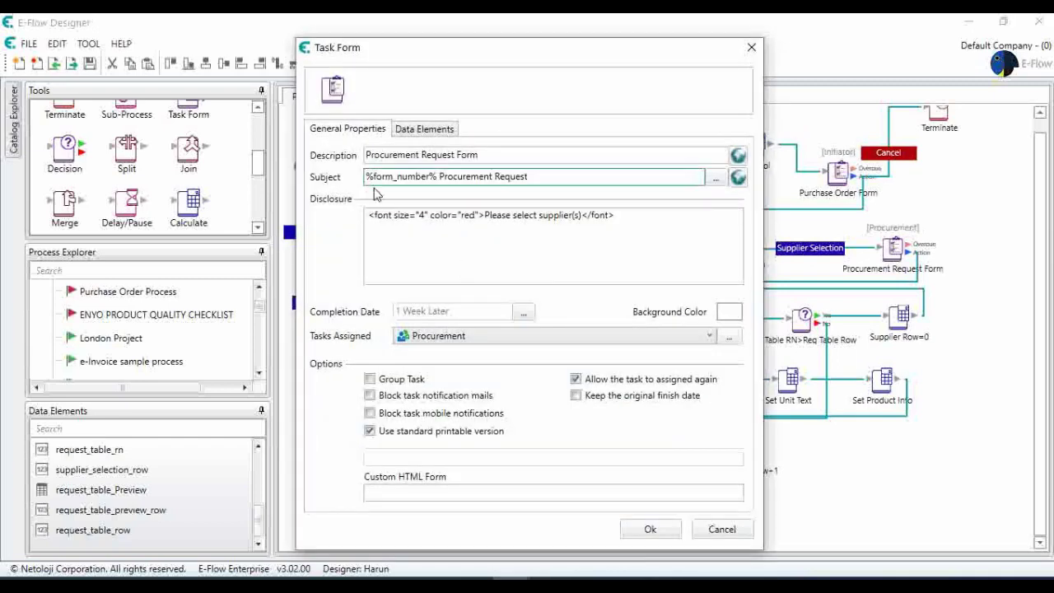
{"action": "type", "text": "Number"}
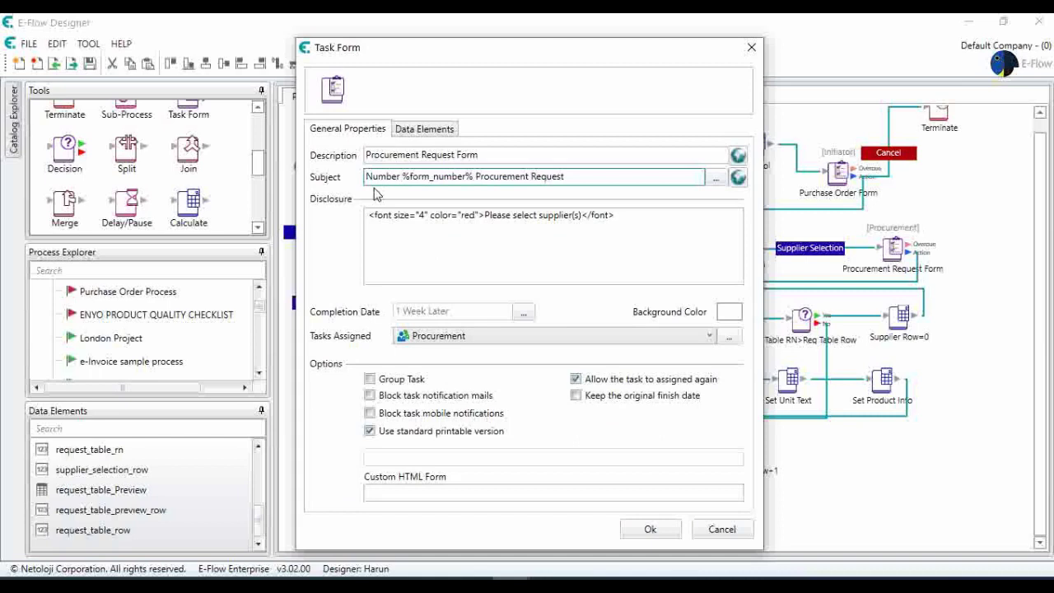
Change the form's red disclosure message to "Please enter price(s) and delivery date(s)", keeping the font tags
{"action": "left_click", "coordinate": [484, 215]}
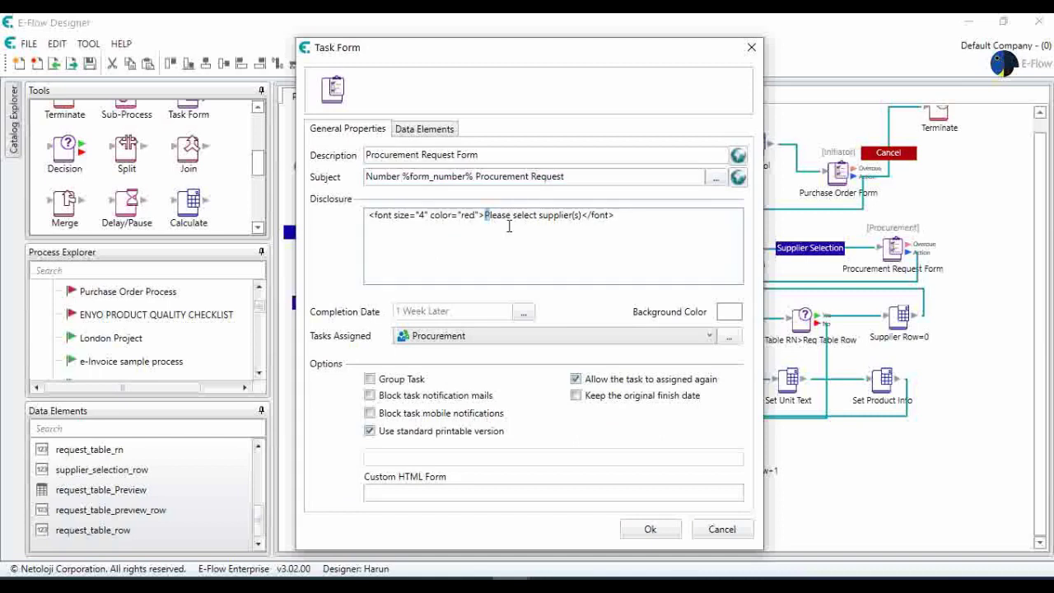
{"action": "key", "text": "shift+Right"}
{"action": "key", "text": "shift+Right"}
{"action": "key", "text": "shift+Right"}
{"action": "key", "text": "shift+Right"}
{"action": "key", "text": "shift+Right"}
{"action": "key", "text": "shift+Right"}
{"action": "key", "text": "shift+Right"}
{"action": "key", "text": "shift+Right"}
{"action": "key", "text": "shift+Right"}
{"action": "key", "text": "shift+Right"}
{"action": "key", "text": "shift+Right"}
{"action": "key", "text": "shift+Right"}
{"action": "key", "text": "shift+Right"}
{"action": "key", "text": "shift+Right"}
{"action": "key", "text": "shift+Right"}
{"action": "key", "text": "shift+Right"}
{"action": "key", "text": "shift+Right"}
{"action": "key", "text": "shift+Right"}
{"action": "key", "text": "shift+Right"}
{"action": "key", "text": "shift+Right"}
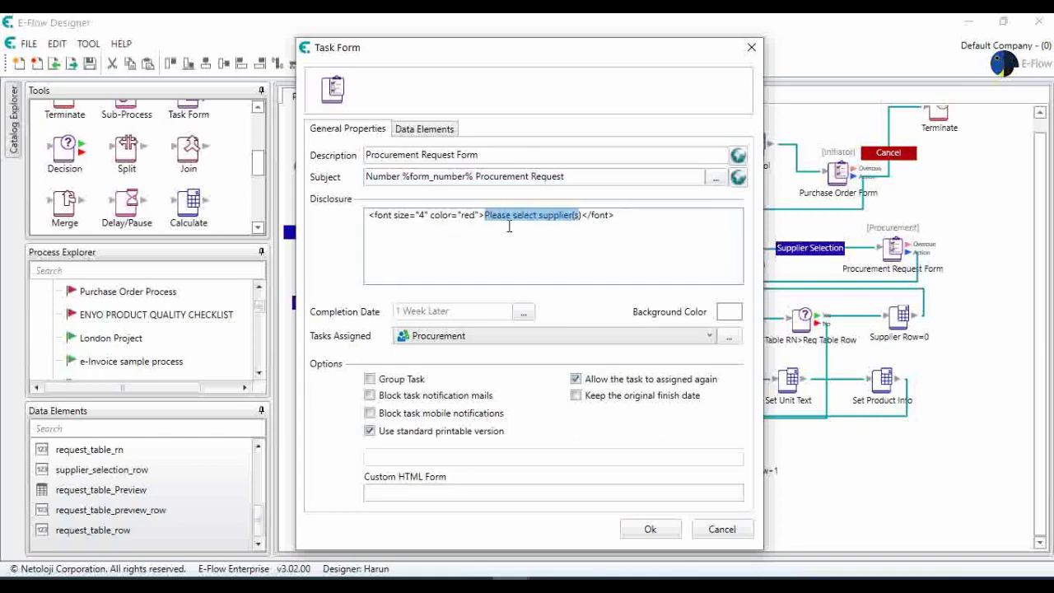
{"action": "key", "text": "Left"}
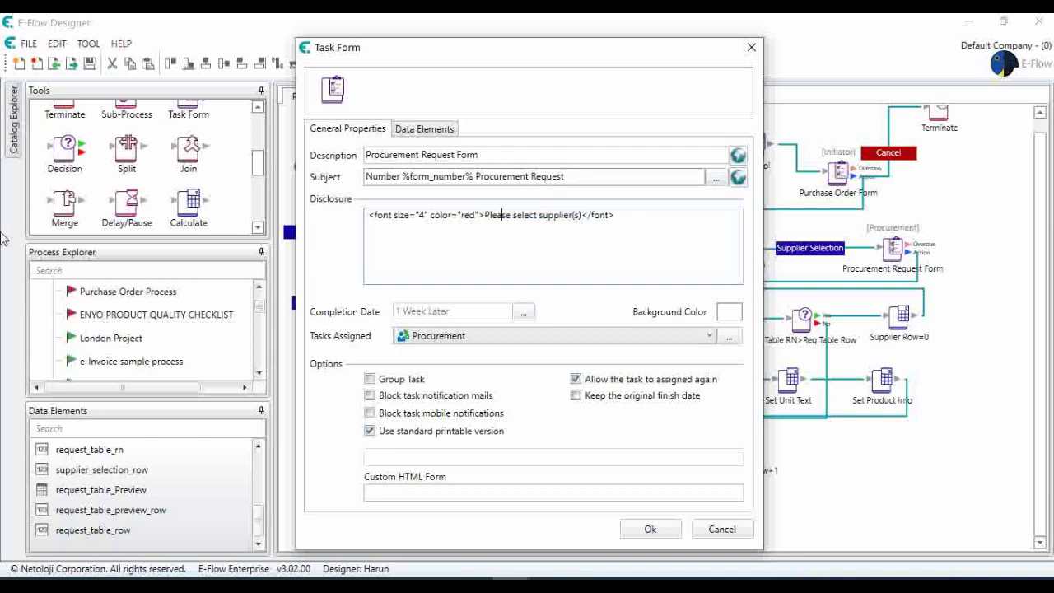
{"action": "key", "text": "shift+Right"}
{"action": "key", "text": "shift+Right"}
{"action": "key", "text": "shift+Right"}
{"action": "key", "text": "shift+Right"}
{"action": "key", "text": "shift+Right"}
{"action": "key", "text": "shift+Right"}
{"action": "key", "text": "shift+Right"}
{"action": "key", "text": "shift+Right"}
{"action": "key", "text": "shift+Right"}
{"action": "key", "text": "shift+Right"}
{"action": "key", "text": "shift+Right"}
{"action": "key", "text": "shift+Right"}
{"action": "key", "text": "shift+Right"}
{"action": "key", "text": "shift+Right"}
{"action": "key", "text": "shift+Right"}
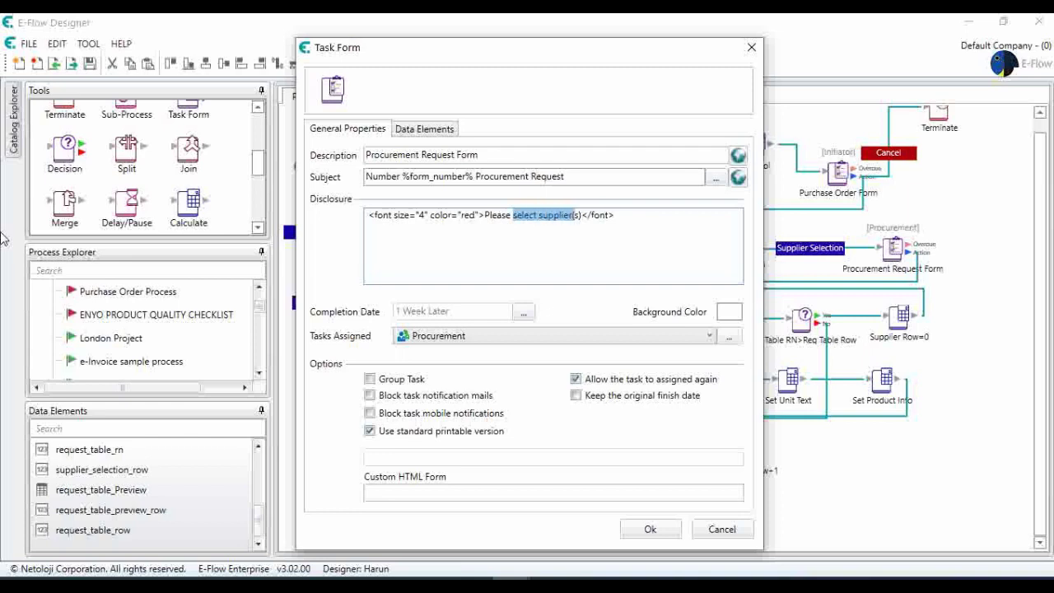
{"action": "type", "text": "enter pr"}
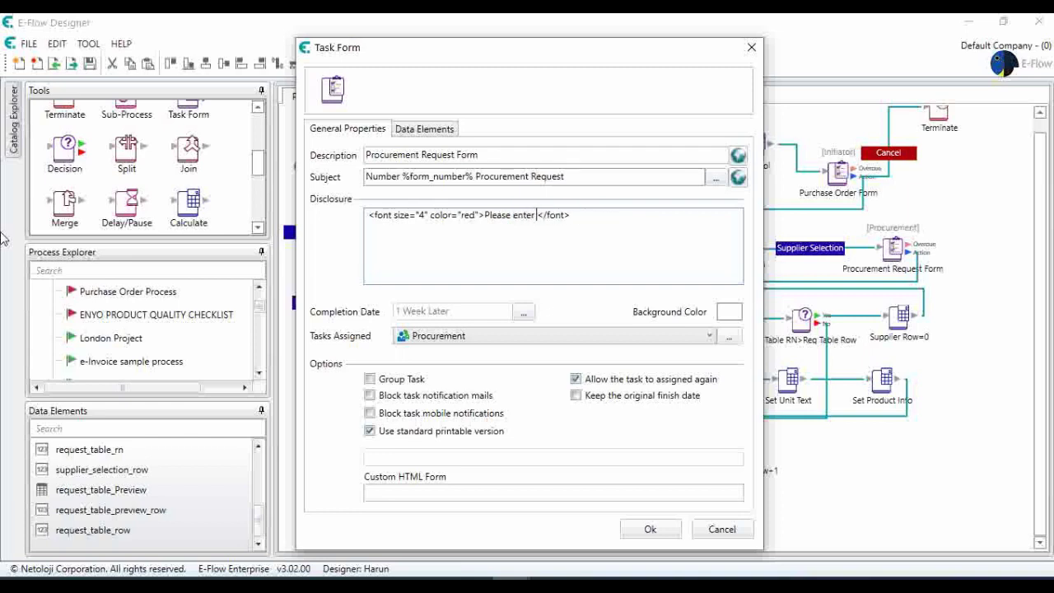
{"action": "type", "text": "ices and"}
{"action": "type", "text": "delivery"}
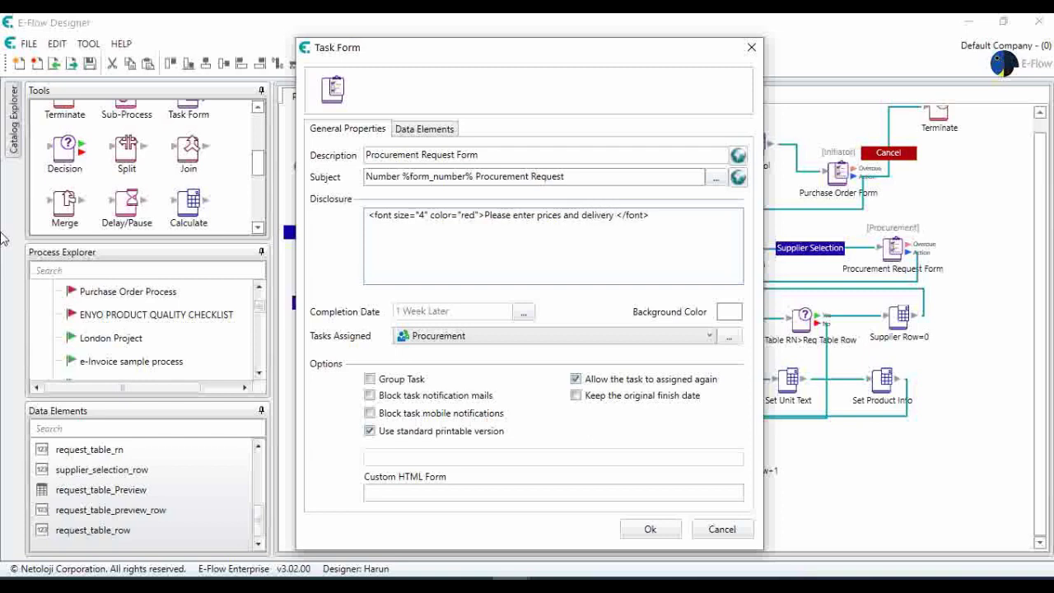
{"action": "type", "text": " dateS"}
{"action": "key", "text": "BackSpace"}
{"action": "type", "text": "s)"}
{"action": "key", "text": "Left"}
{"action": "type", "text": "(s)"}
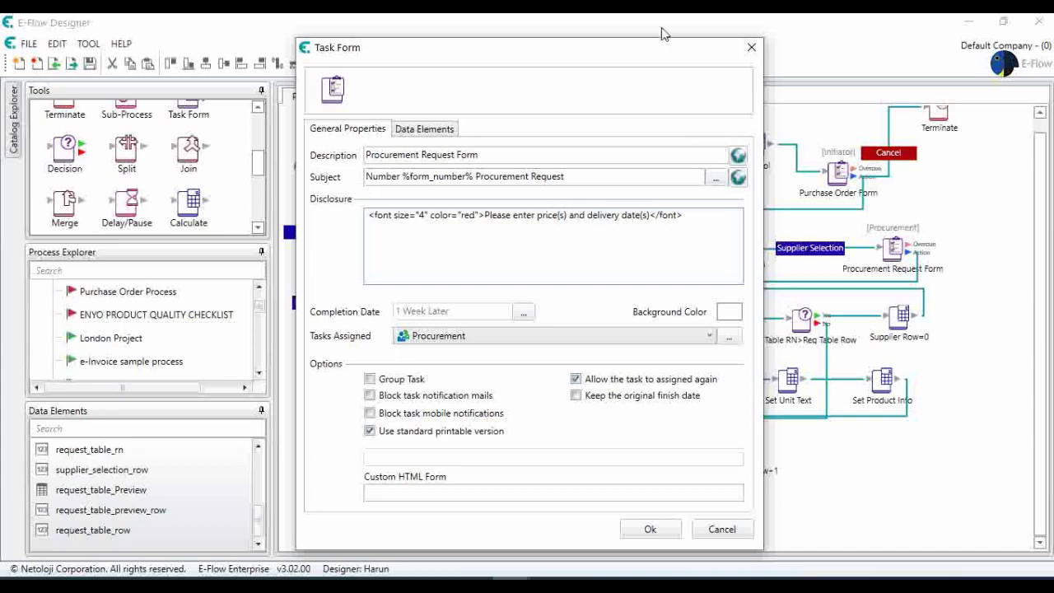
Hide supplier_table on the form, show form_number, form_date, requester and request_table as read-only, and show request_table_Preview as editable
{"action": "left_click", "coordinate": [426, 131]}
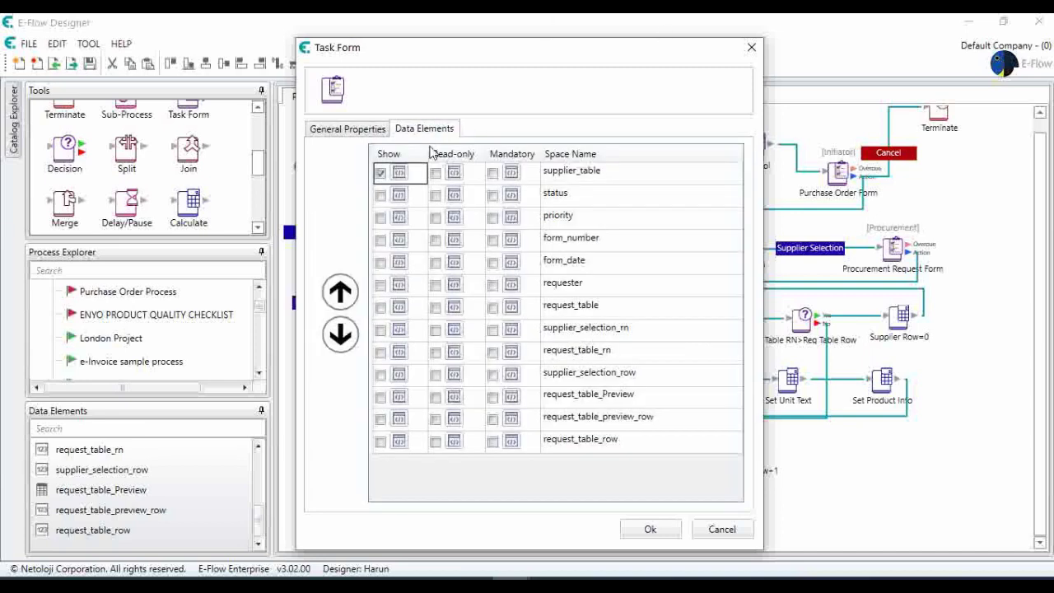
{"action": "left_click", "coordinate": [381, 174]}
{"action": "left_click", "coordinate": [381, 174]}
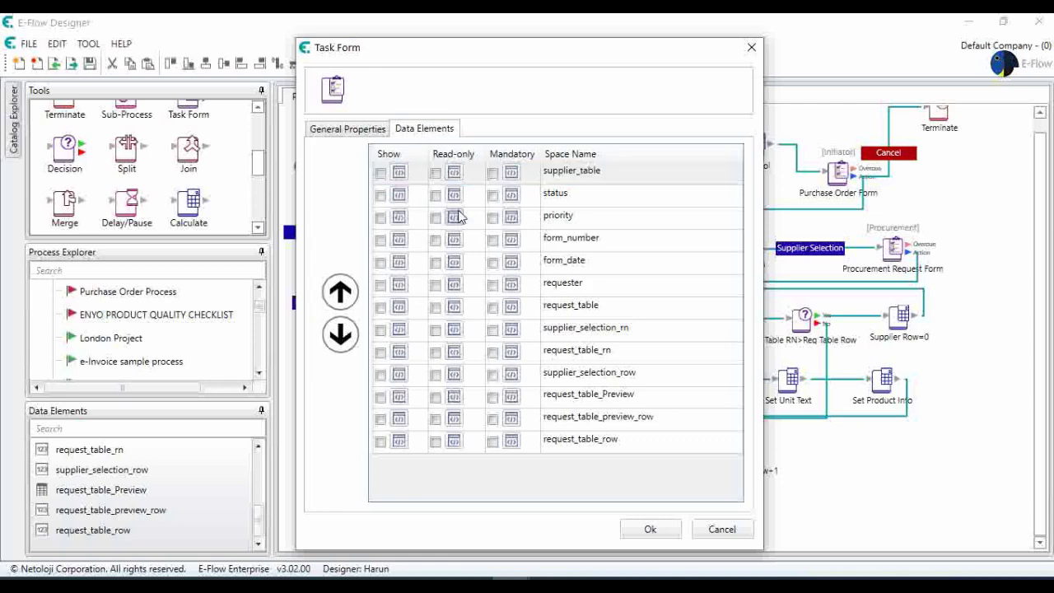
{"action": "left_click", "coordinate": [435, 241]}
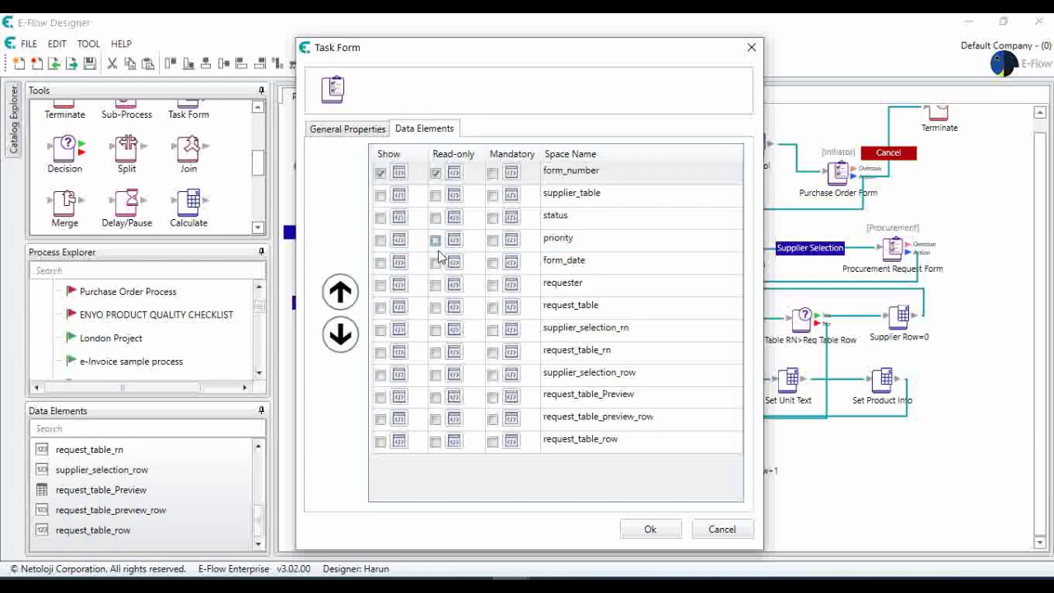
{"action": "left_click", "coordinate": [435, 262]}
{"action": "left_click", "coordinate": [435, 285]}
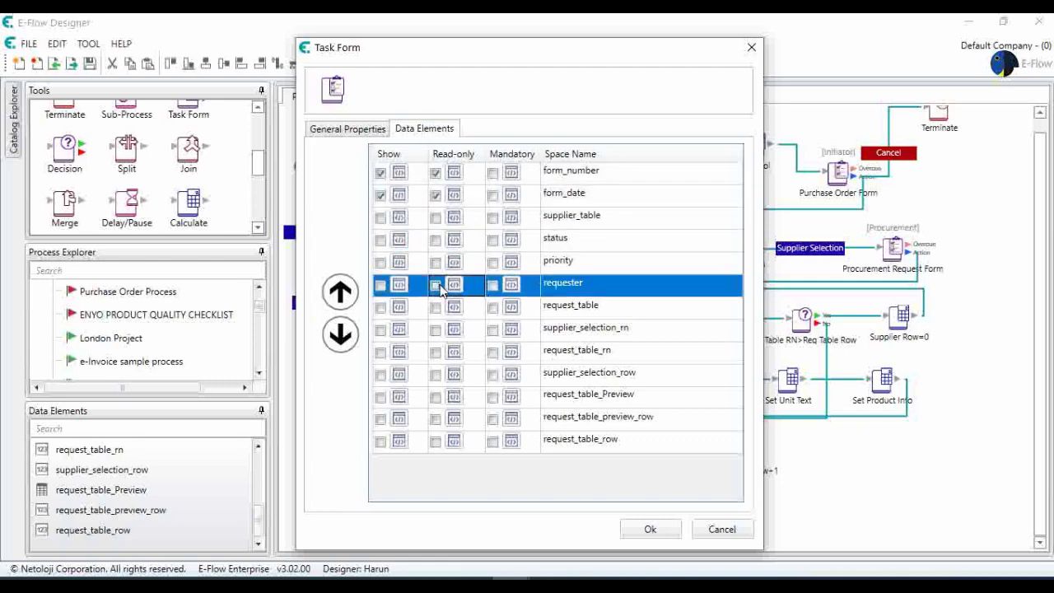
{"action": "left_click", "coordinate": [436, 308]}
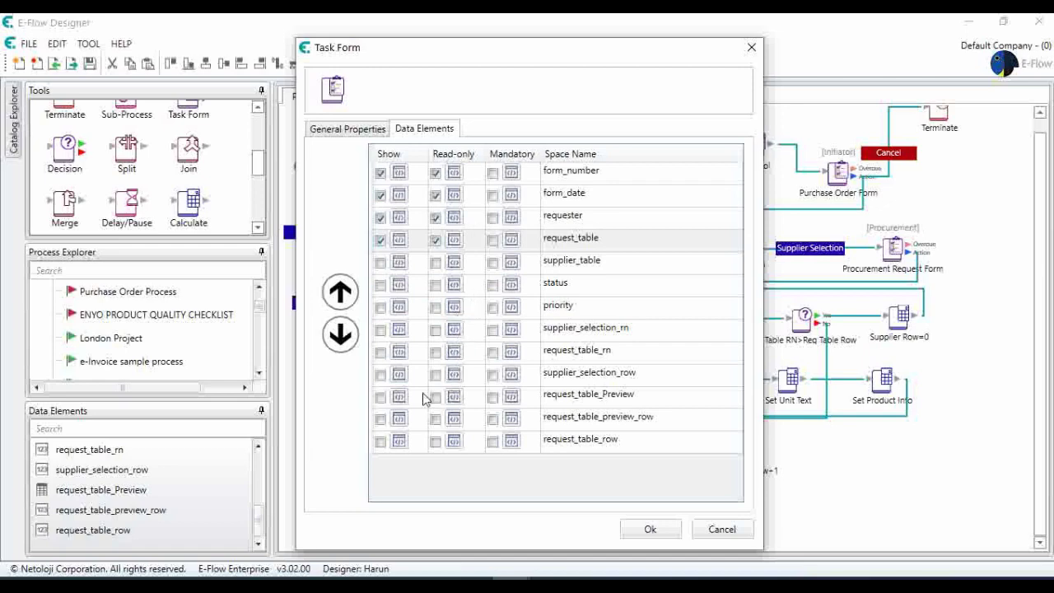
{"action": "left_click", "coordinate": [379, 398]}
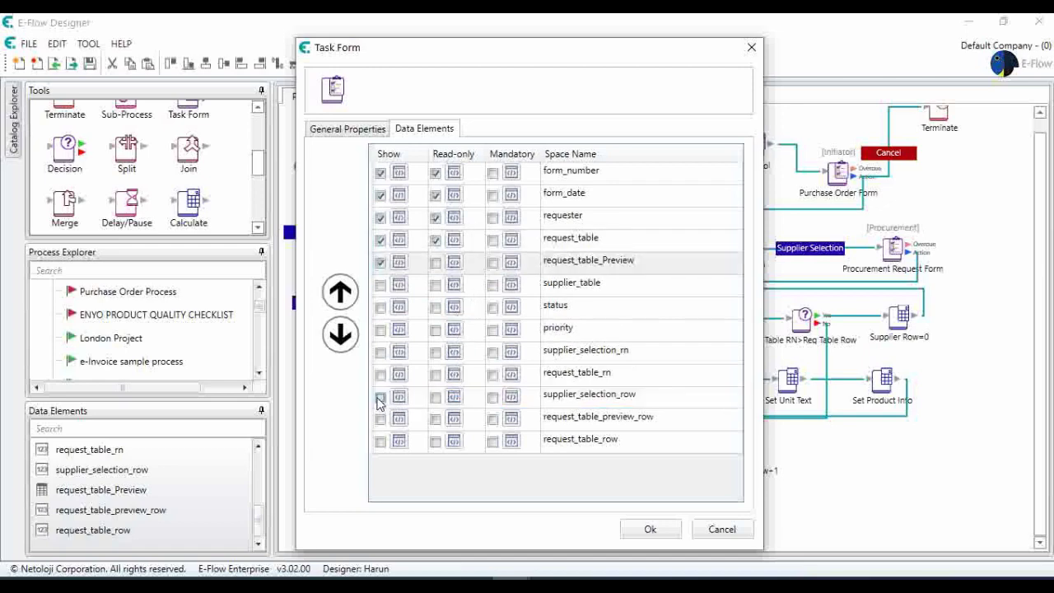
Apply the copied Procurement Request Form's data element settings, recheck its general properties, and save the process
{"action": "left_click", "coordinate": [650, 529]}
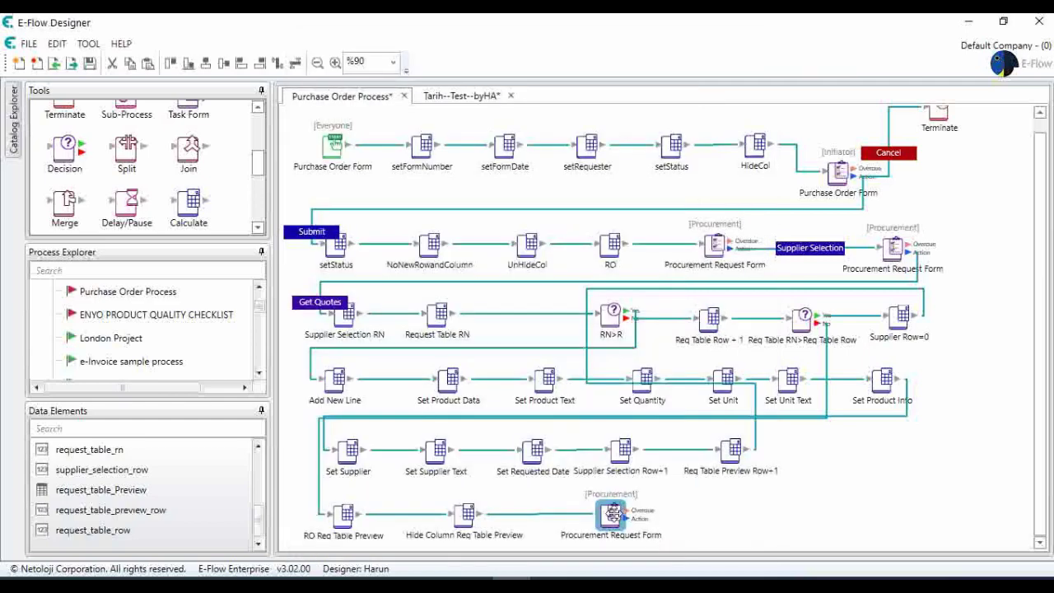
{"action": "double_click", "coordinate": [613, 512]}
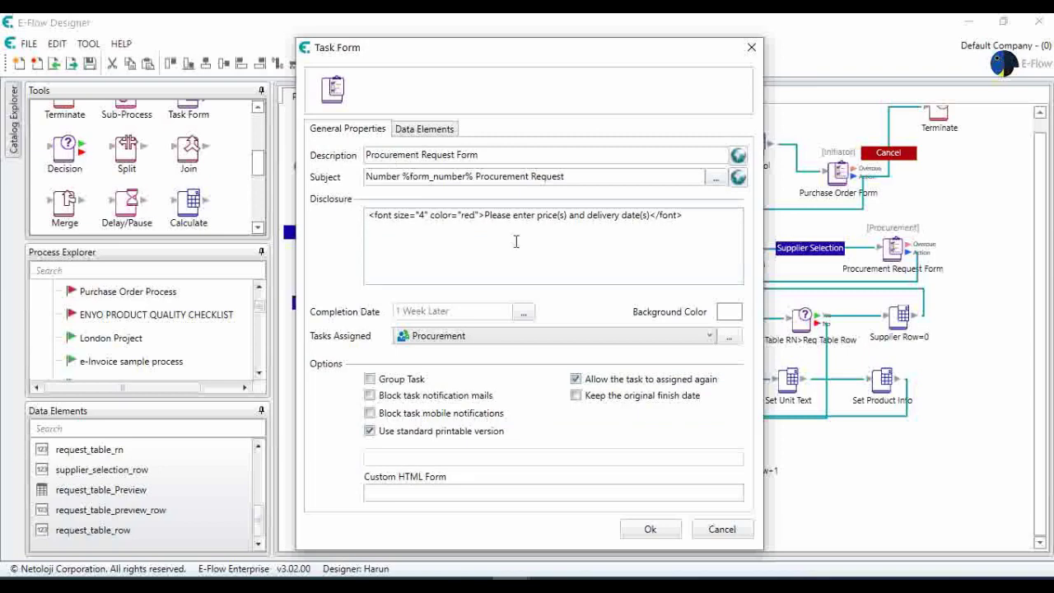
{"action": "left_click", "coordinate": [645, 529]}
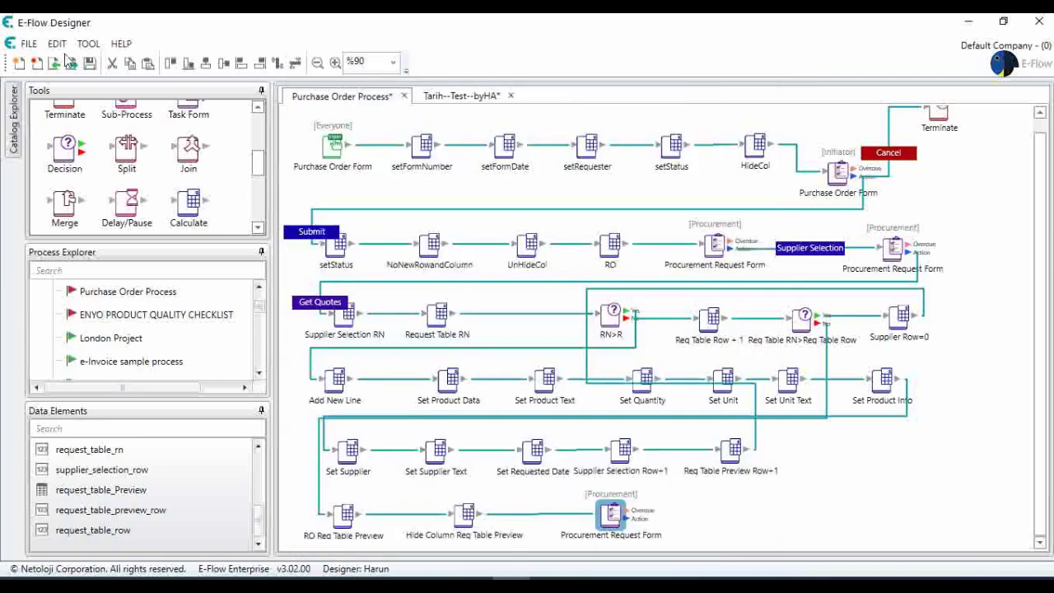
{"action": "left_click", "coordinate": [93, 66]}
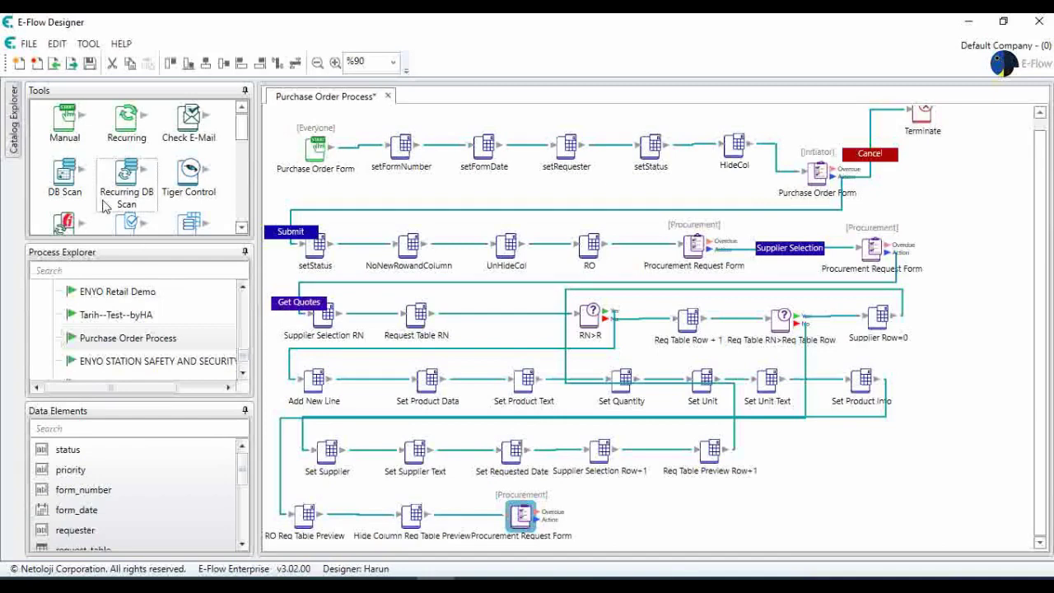
Add a Calculate activity beside the last Procurement Request Form and connect the form's Action output to it
{"action": "scroll", "coordinate": [132, 194], "scroll_direction": "down", "scroll_amount": 2}
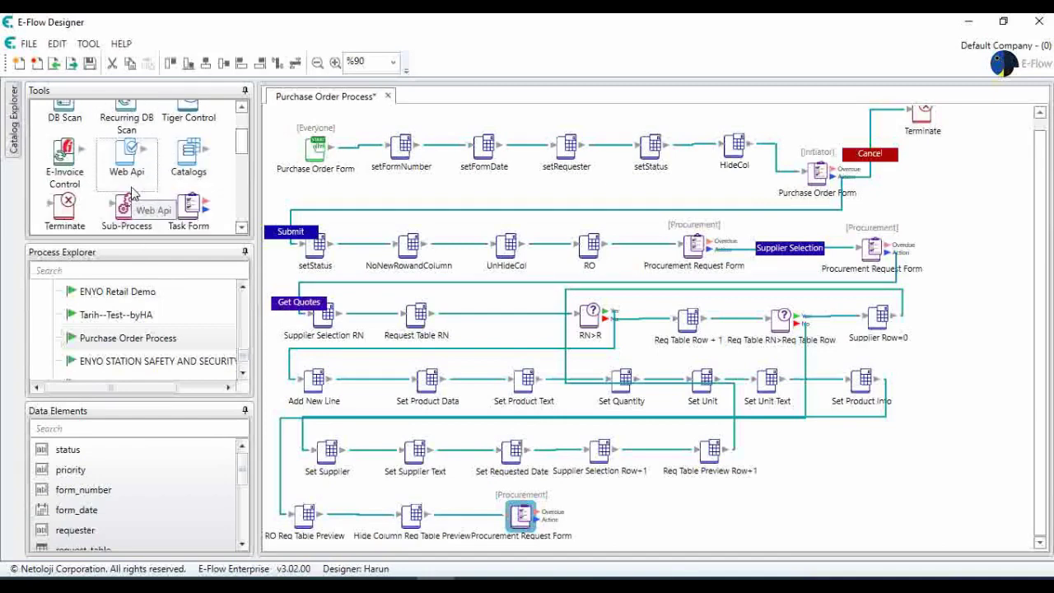
{"action": "scroll", "coordinate": [131, 194], "scroll_direction": "down", "scroll_amount": 3}
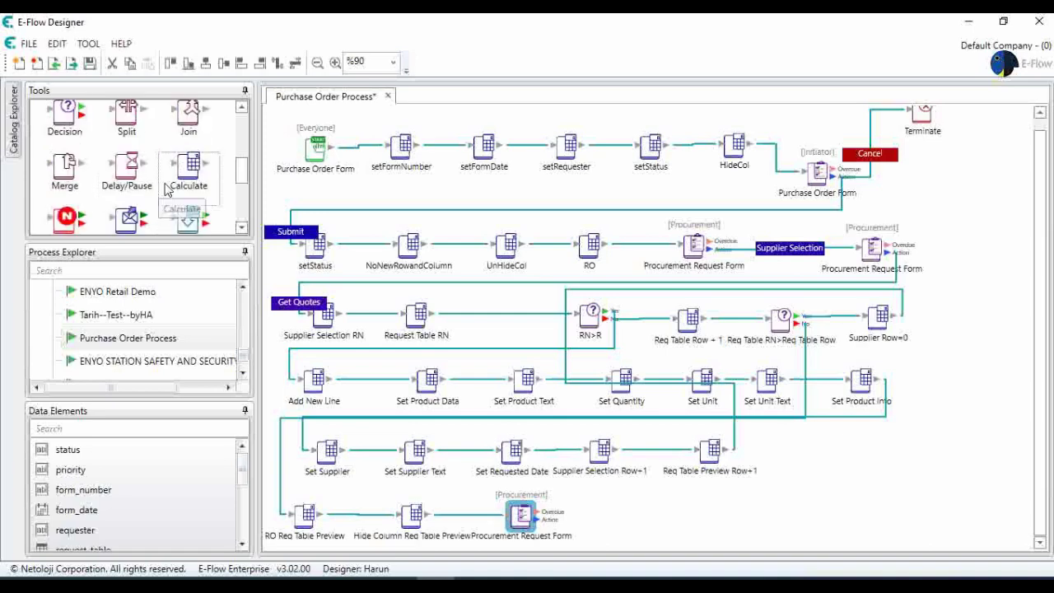
{"action": "left_click_drag", "start_coordinate": [197, 175], "coordinate": [613, 522]}
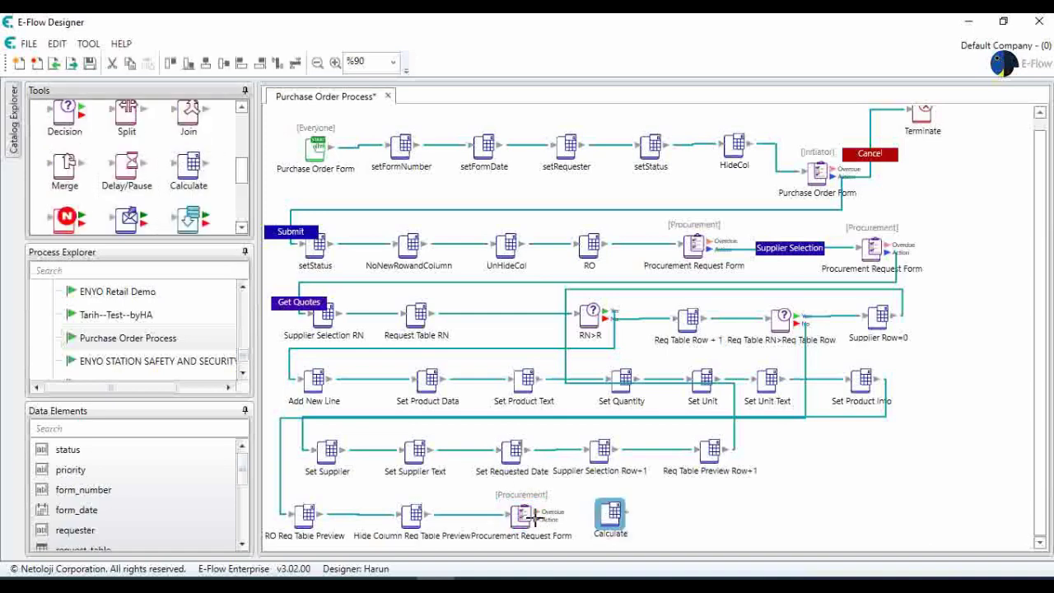
{"action": "left_click_drag", "start_coordinate": [541, 526], "coordinate": [613, 519]}
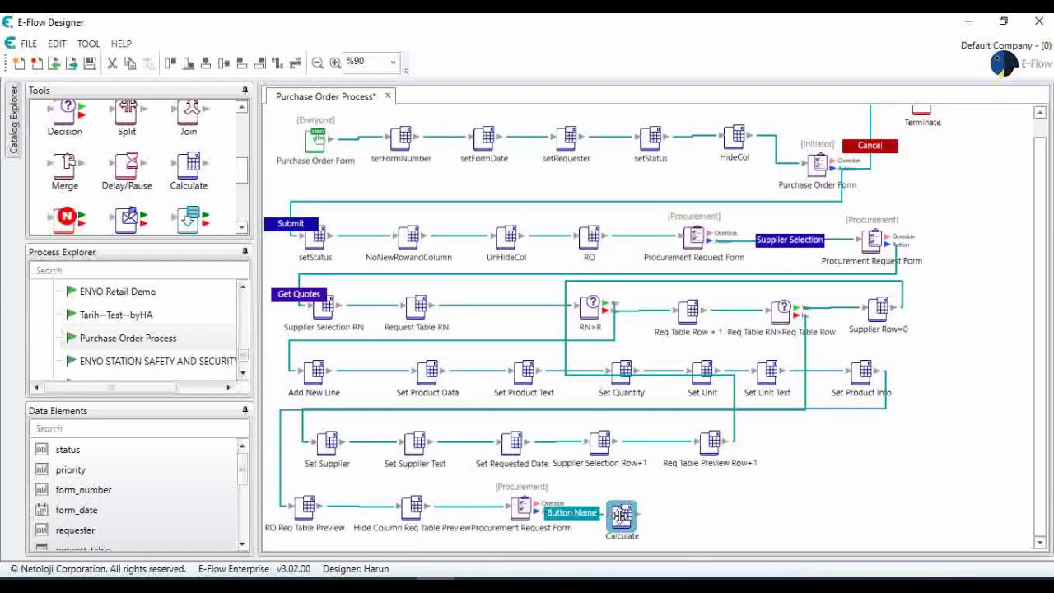
Set the new connection button's text to "Send Quotes" and its background color to dark blue
{"action": "double_click", "coordinate": [577, 520]}
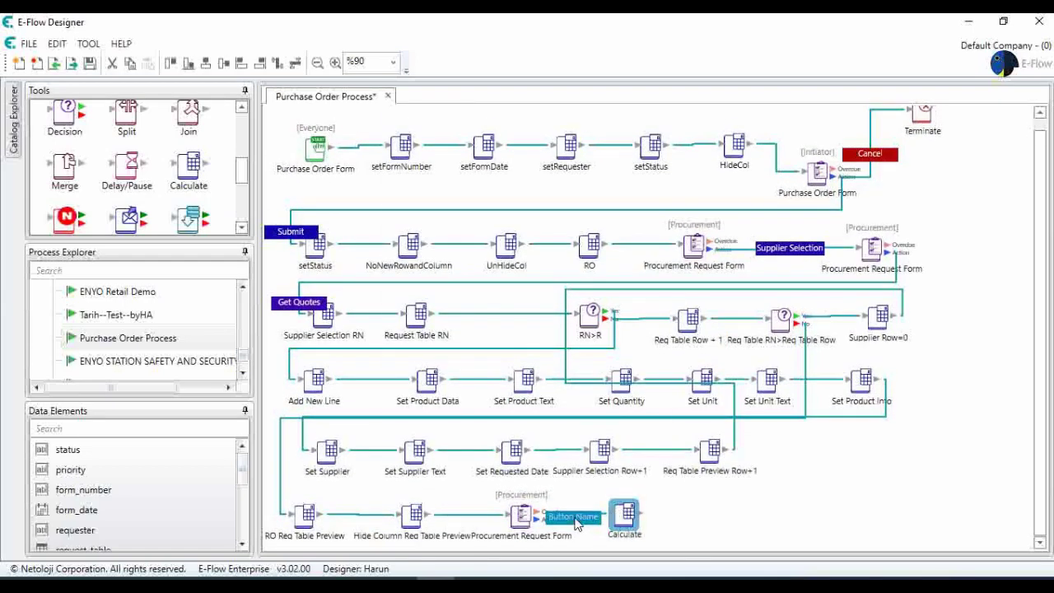
{"action": "left_click_drag", "start_coordinate": [565, 167], "coordinate": [409, 170]}
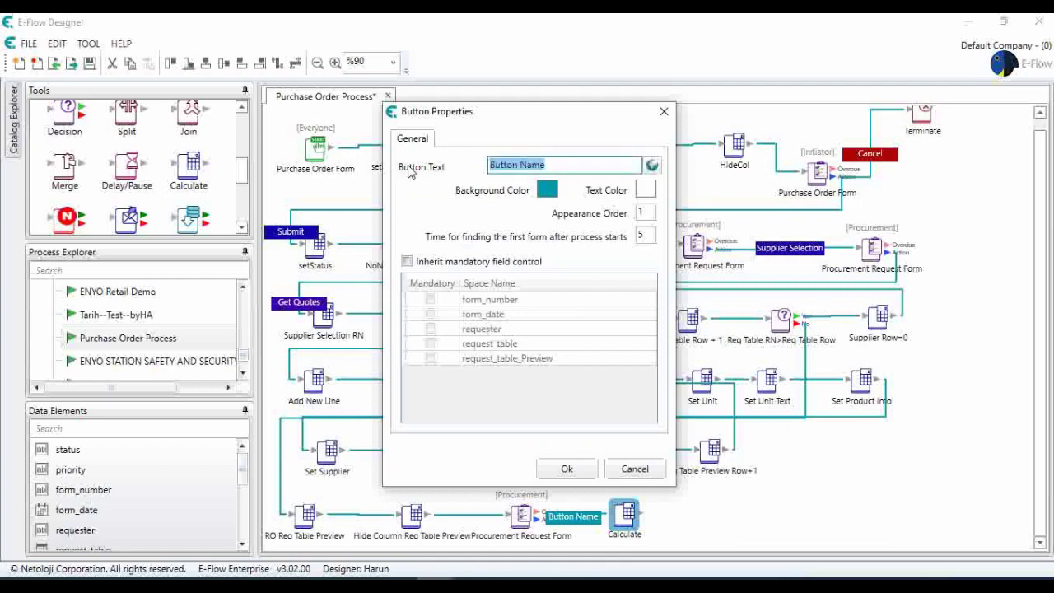
{"action": "type", "text": "Send Quotes"}
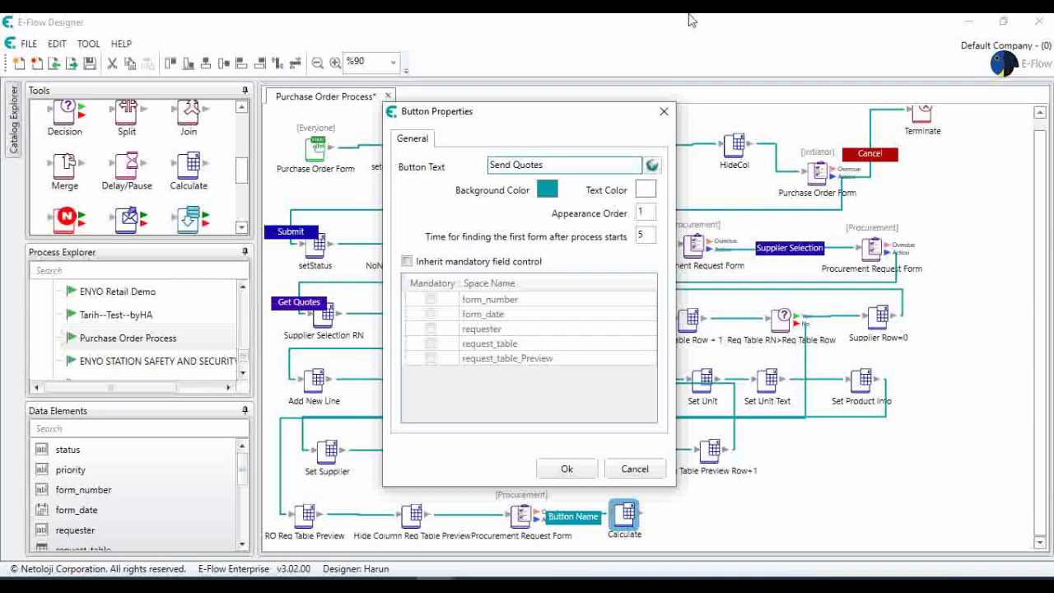
{"action": "left_click", "coordinate": [546, 190]}
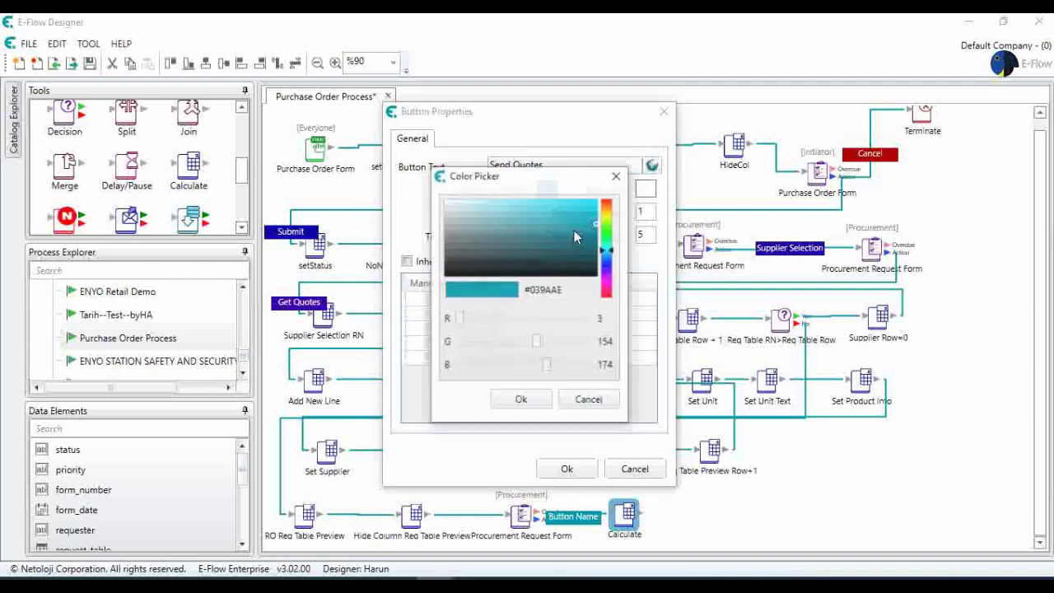
{"action": "left_click", "coordinate": [607, 269]}
{"action": "left_click", "coordinate": [536, 403]}
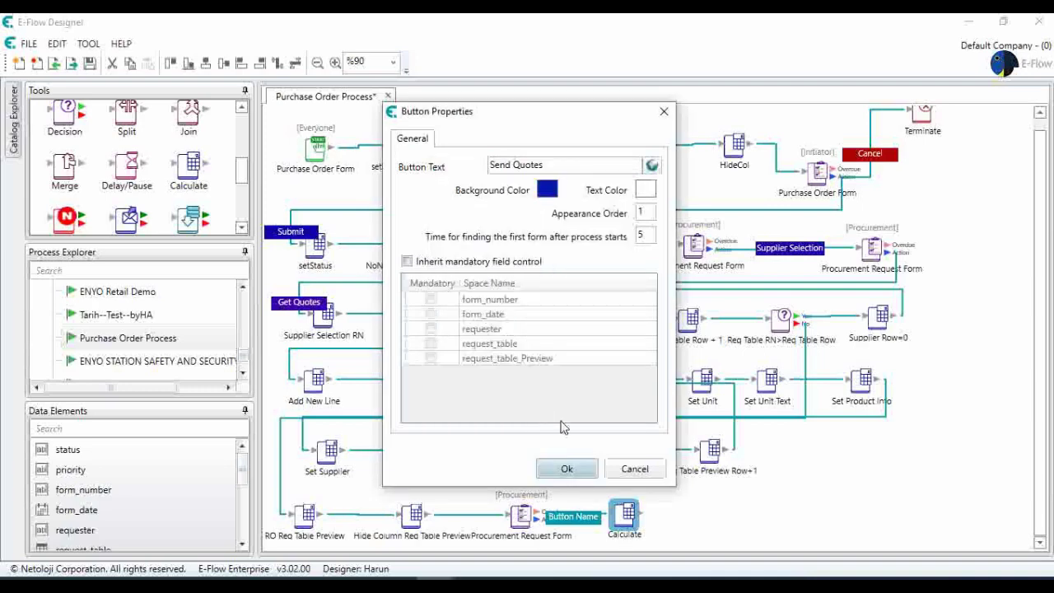
{"action": "left_click", "coordinate": [567, 469]}
Rename the new Calculate activity setStatus and set status to the expression "Quotes have been submitted to the requester"
{"action": "double_click", "coordinate": [623, 512]}
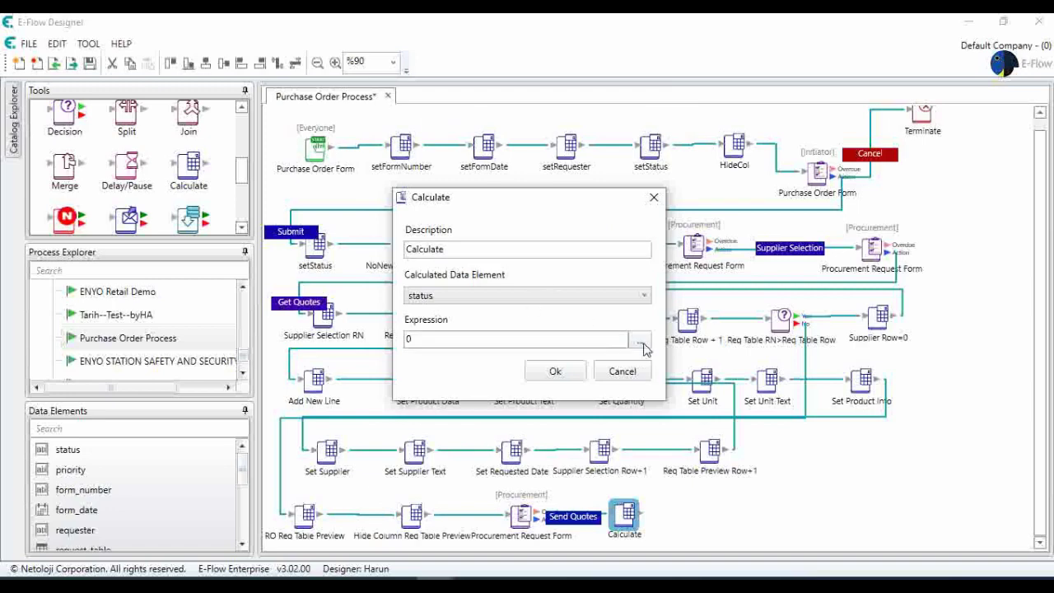
{"action": "left_click_drag", "start_coordinate": [473, 247], "coordinate": [311, 243]}
{"action": "type", "text": "setStatus"}
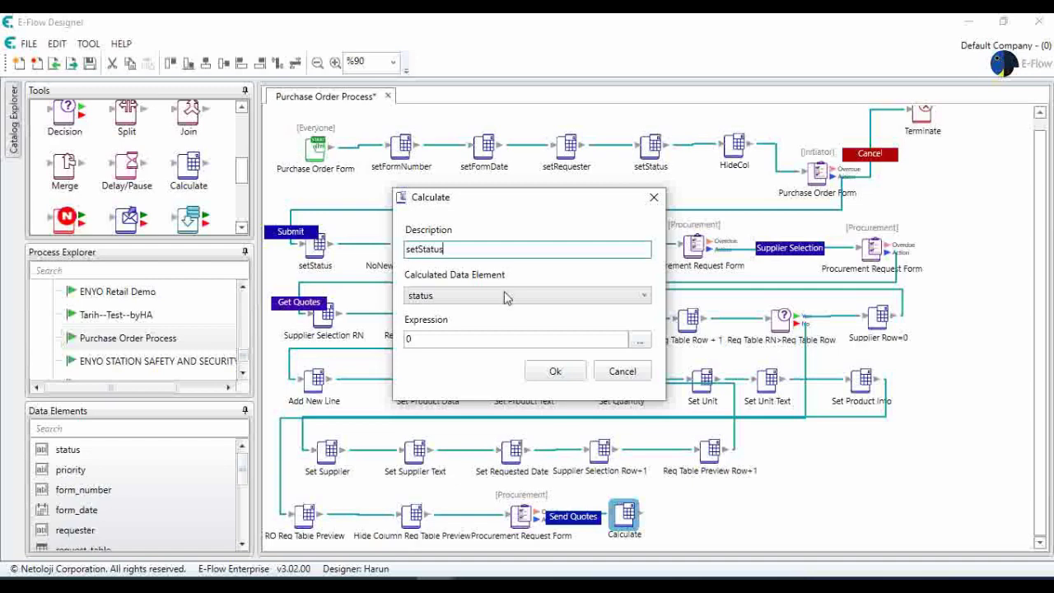
{"action": "left_click", "coordinate": [639, 343]}
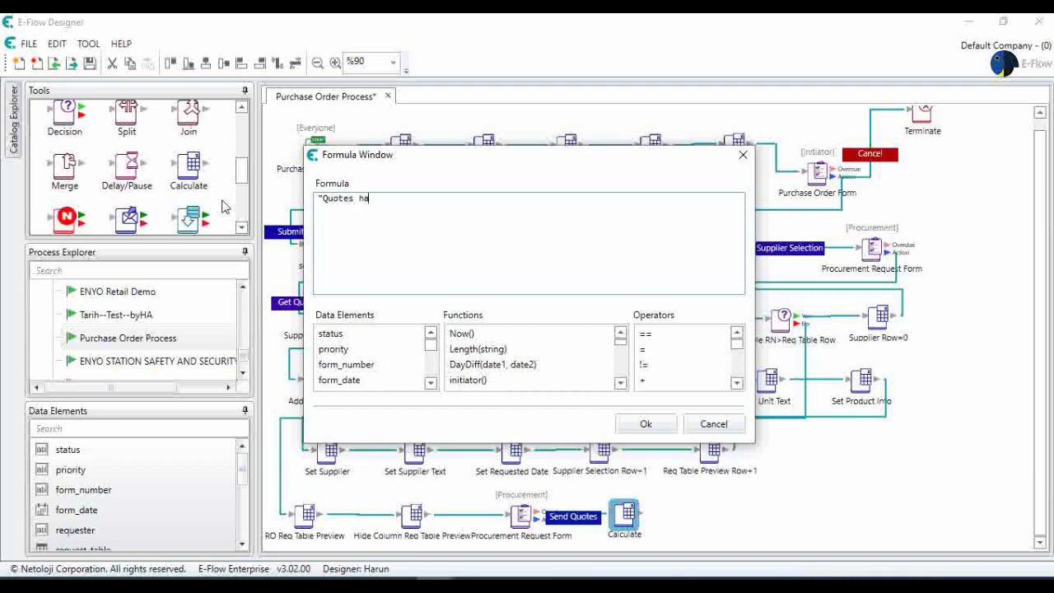
{"action": "type", "text": "been submitted"}
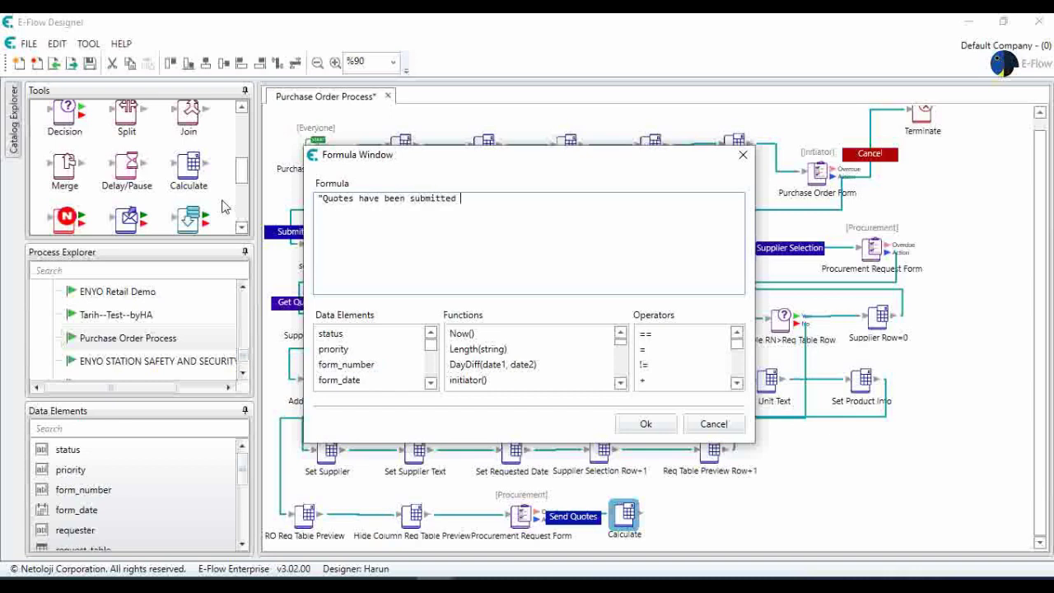
{"action": "type", "text": " to then"}
{"action": "left_click", "coordinate": [655, 428]}
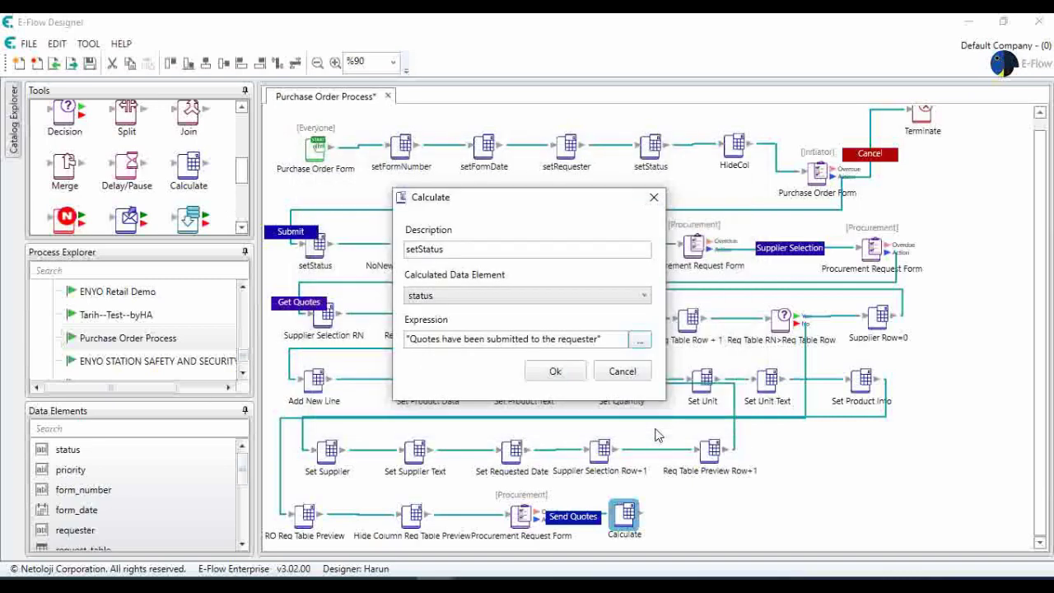
{"action": "left_click", "coordinate": [548, 371]}
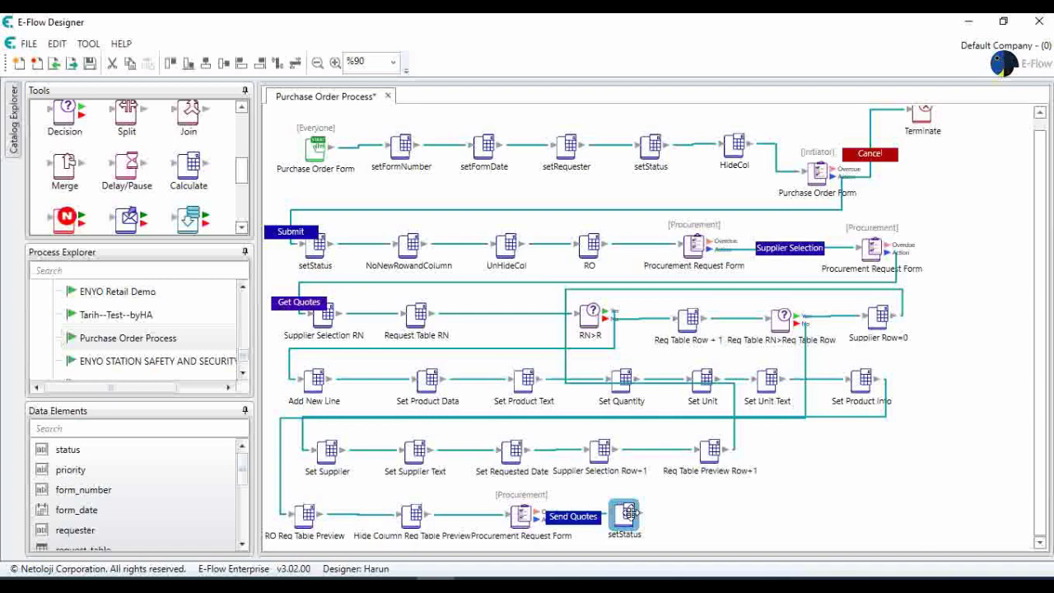
Place a copy of NoNewRowandColumn beside the new setStatus and replace request_table with request_table_Preview in the copy's SetLineItemTableButtonStates formula
{"action": "left_click", "coordinate": [409, 241]}
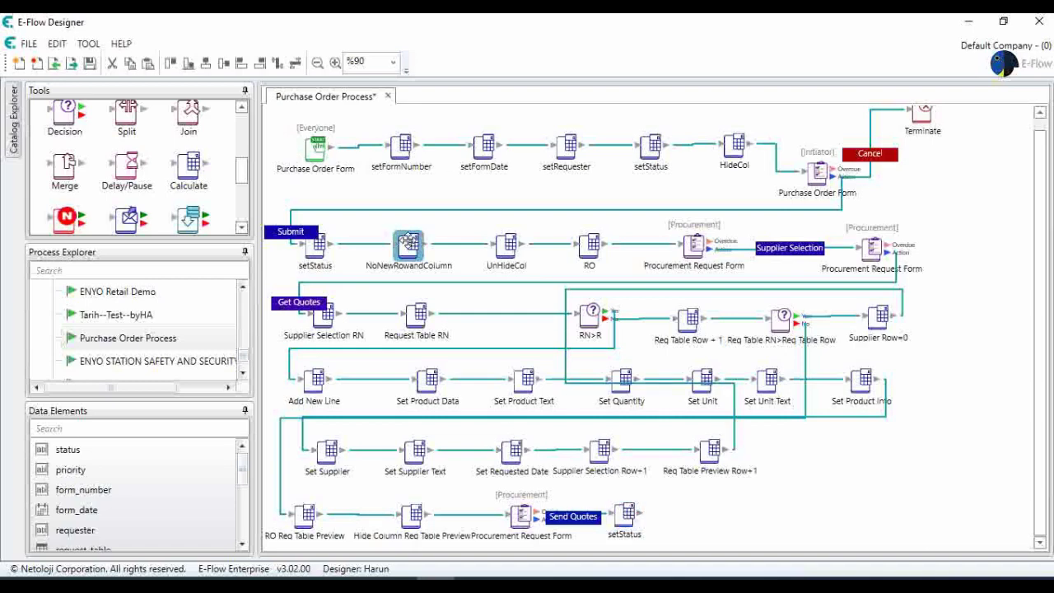
{"action": "left_click_drag", "start_coordinate": [409, 241], "coordinate": [692, 512]}
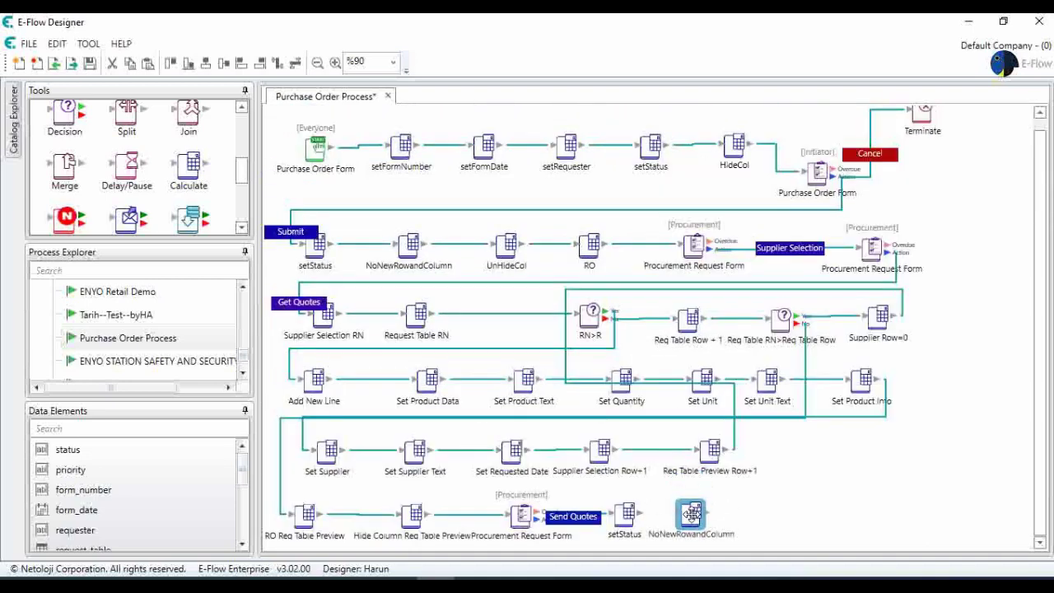
{"action": "double_click", "coordinate": [691, 512]}
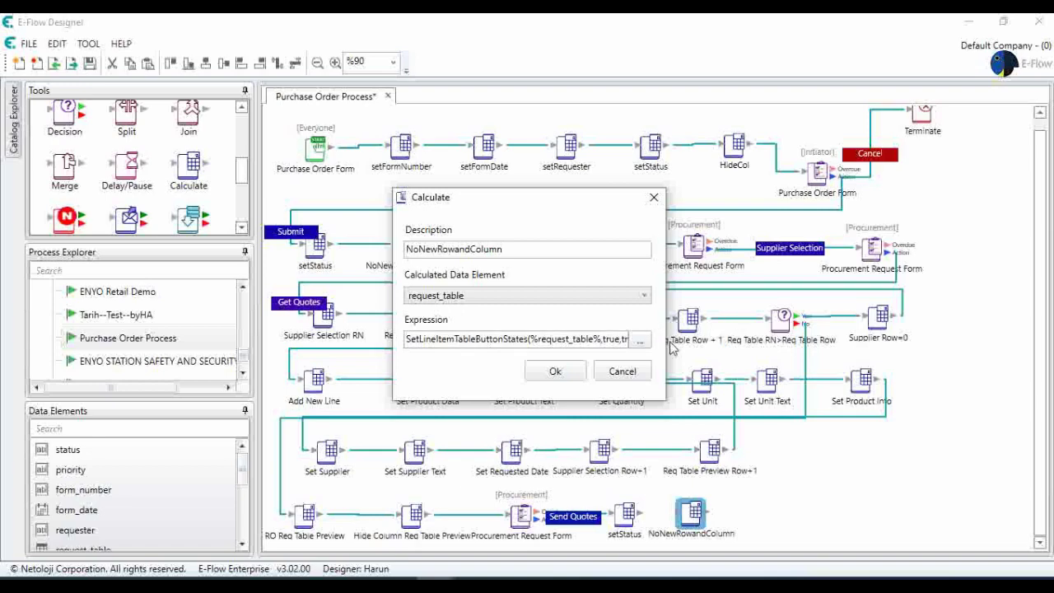
{"action": "left_click", "coordinate": [639, 339]}
{"action": "double_click", "coordinate": [483, 199]}
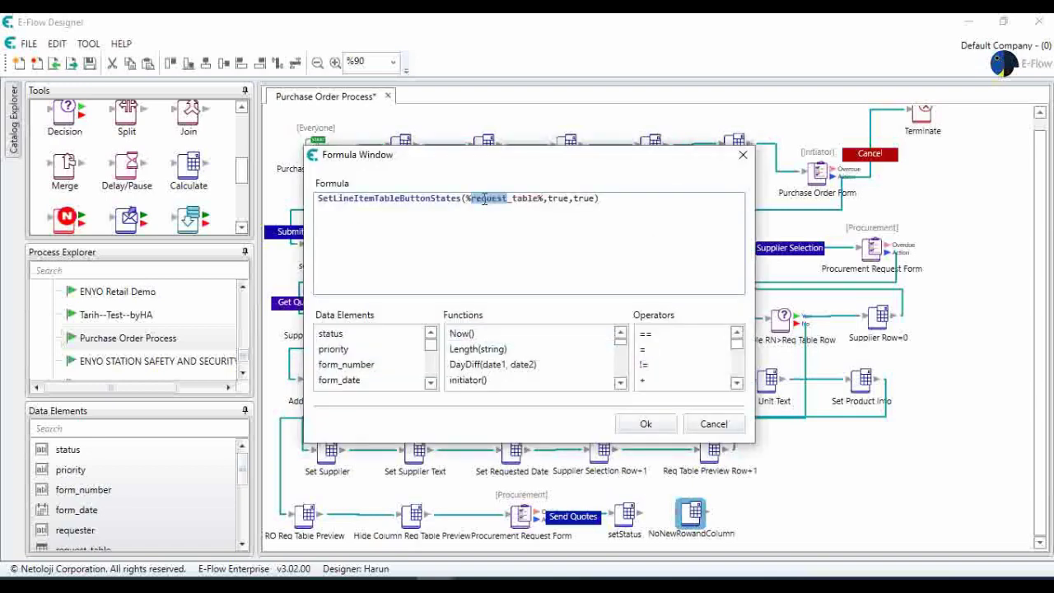
{"action": "key", "text": "Delete"}
{"action": "key", "text": "Delete"}
{"action": "key", "text": "Delete"}
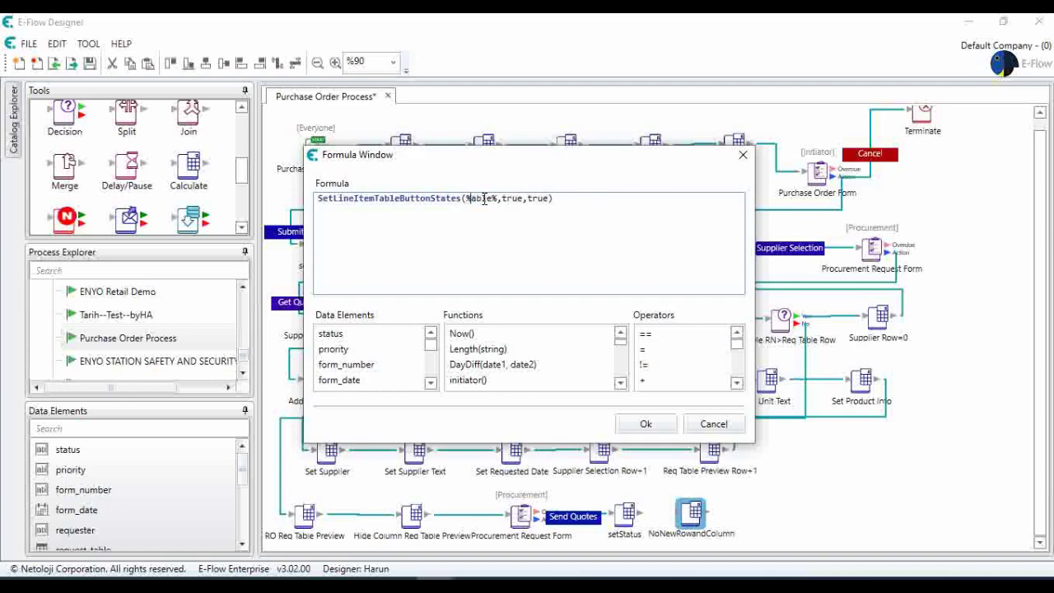
{"action": "key", "text": "Delete"}
{"action": "key", "text": "Delete"}
{"action": "key", "text": "Delete"}
{"action": "key", "text": "Delete"}
{"action": "key", "text": "Delete"}
{"action": "key", "text": "BackSpace"}
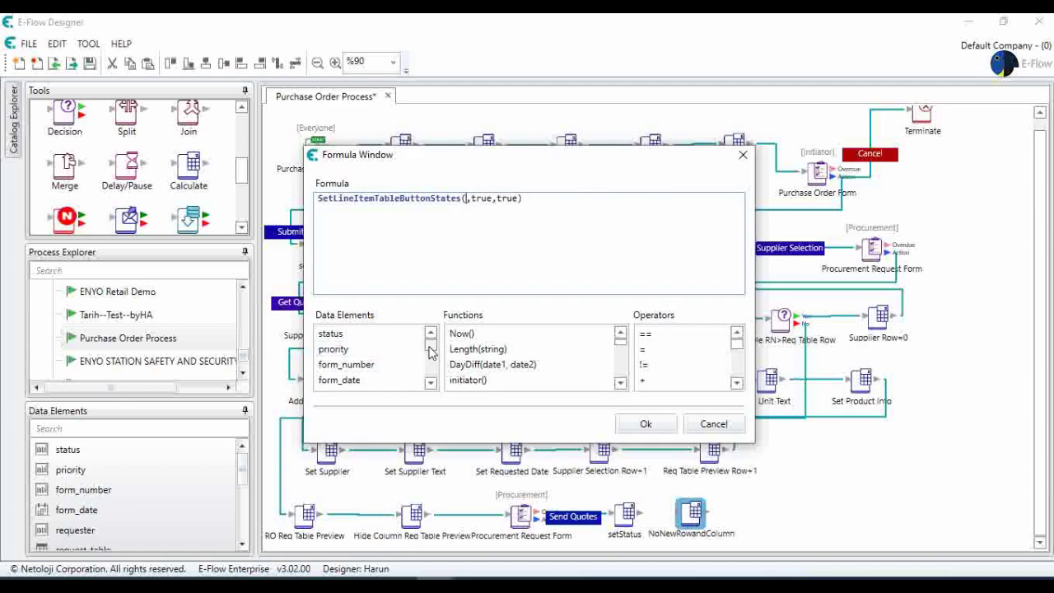
{"action": "left_click_drag", "start_coordinate": [429, 346], "coordinate": [433, 386]}
{"action": "left_click", "coordinate": [431, 370]}
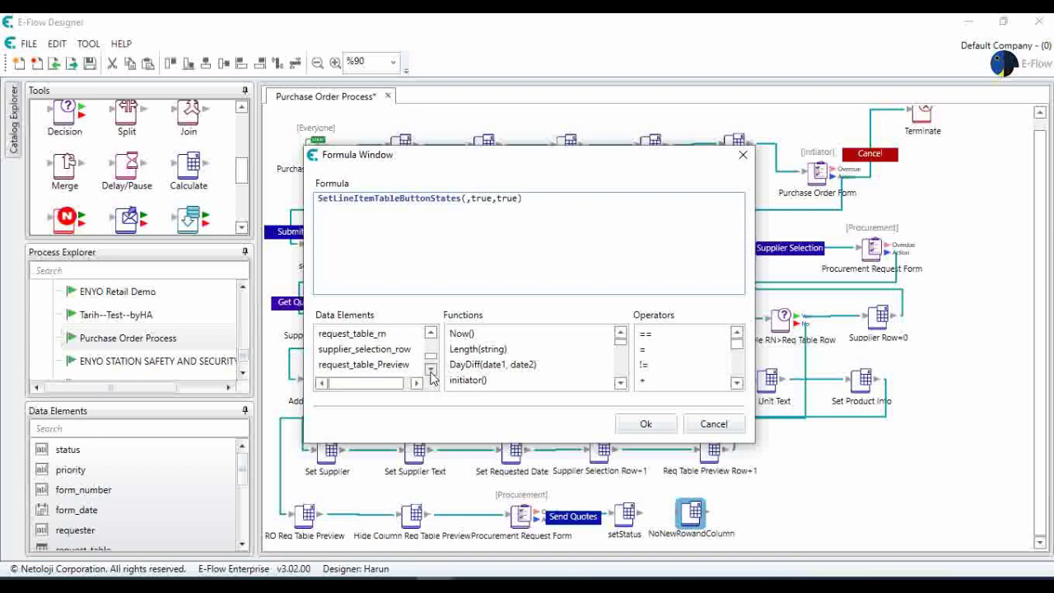
{"action": "double_click", "coordinate": [401, 367]}
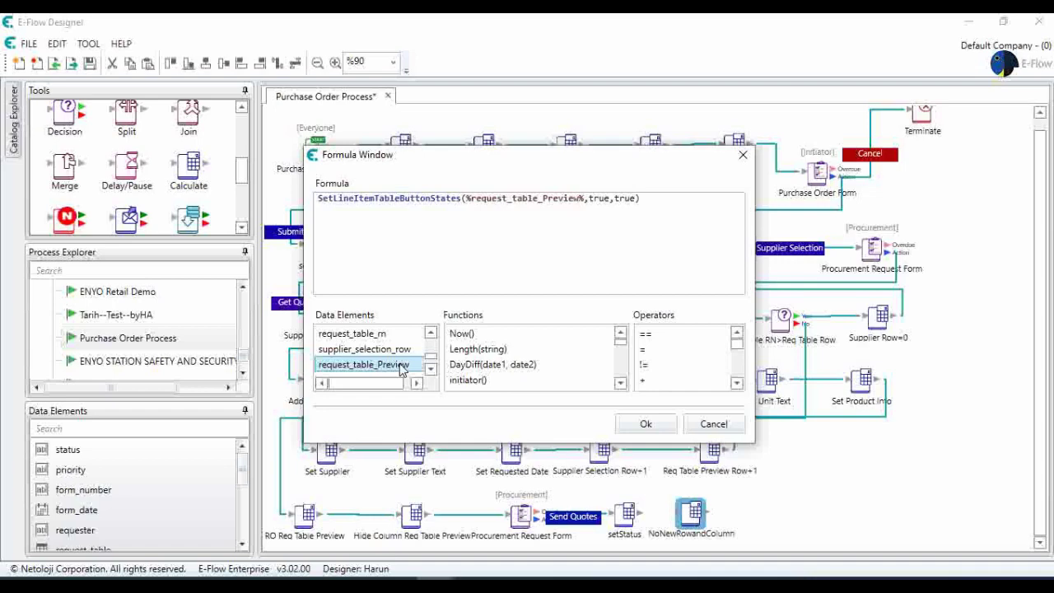
{"action": "left_click", "coordinate": [645, 422]}
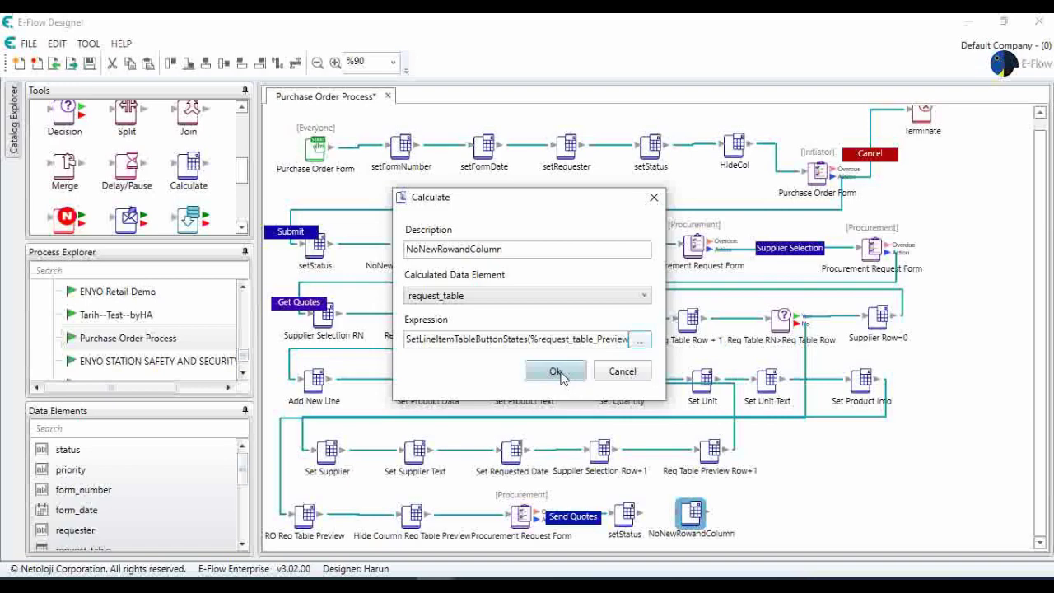
Set the copied activity's calculated data element to request_table_Preview and connect the new setStatus to it
{"action": "left_click", "coordinate": [539, 298]}
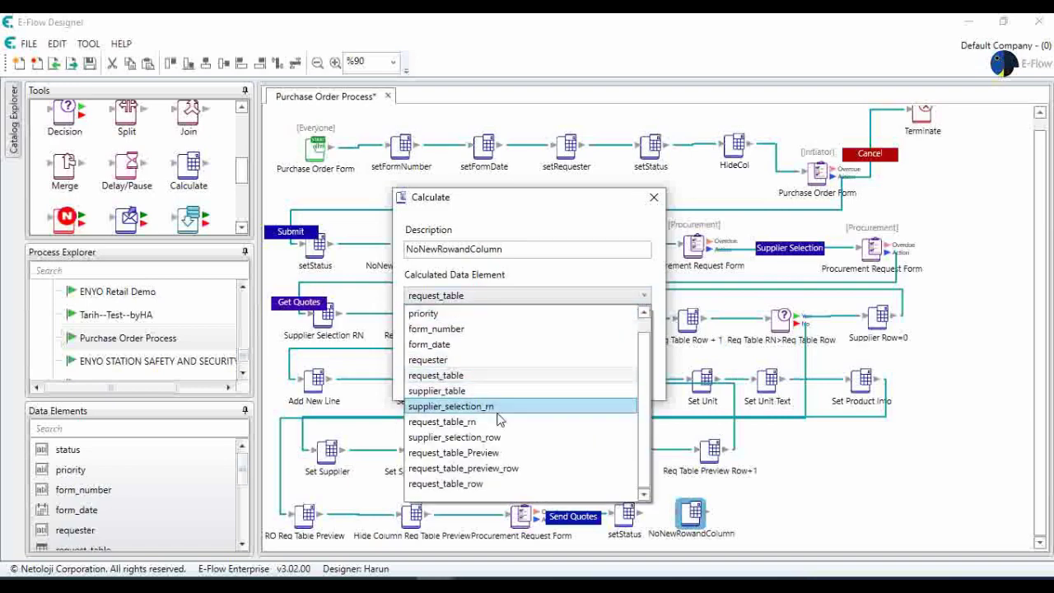
{"action": "left_click", "coordinate": [497, 453]}
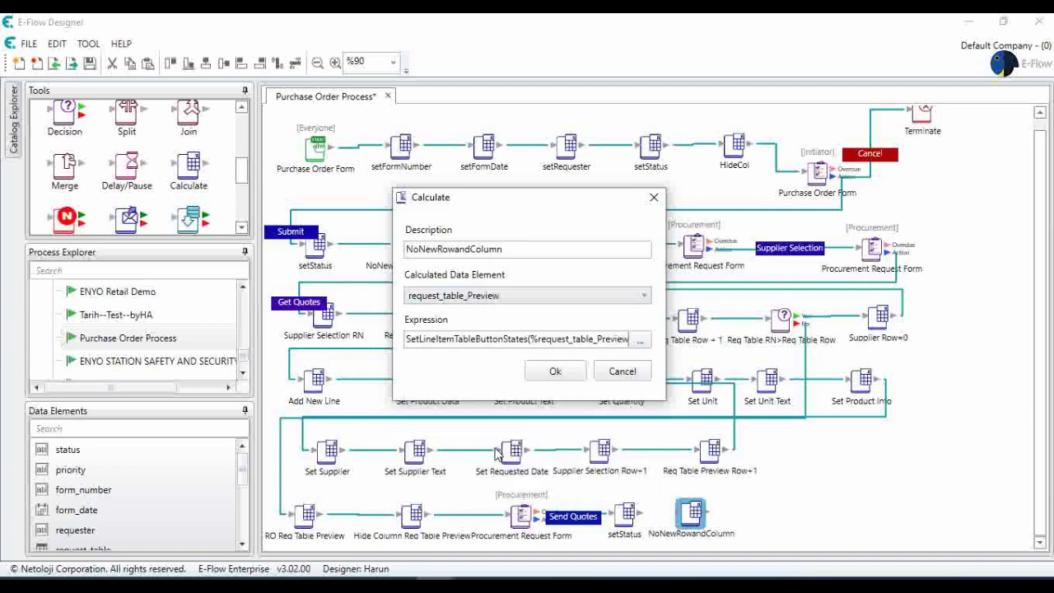
{"action": "left_click", "coordinate": [555, 373]}
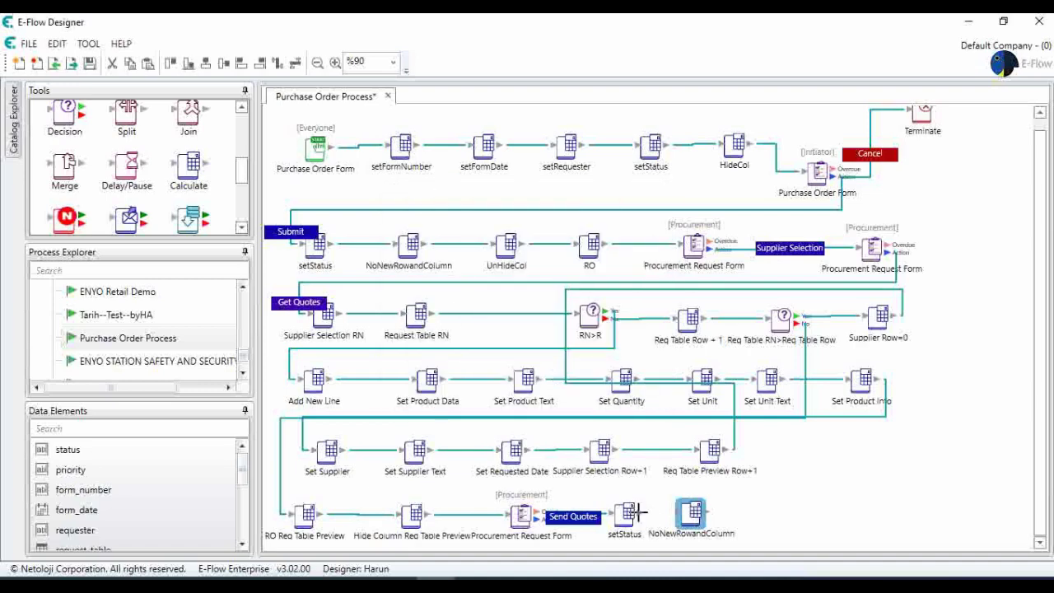
{"action": "left_click_drag", "start_coordinate": [638, 512], "coordinate": [695, 513]}
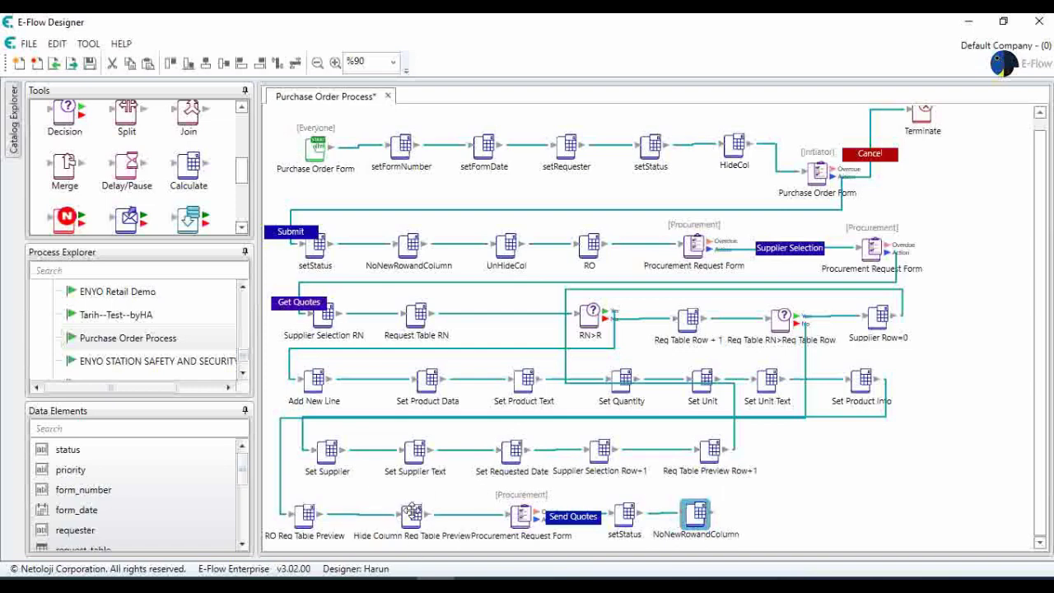
Check the column order of request_table_Preview against the column index in the Hide Column Req Table Preview formula
{"action": "scroll", "coordinate": [212, 522], "scroll_direction": "down", "scroll_amount": 5}
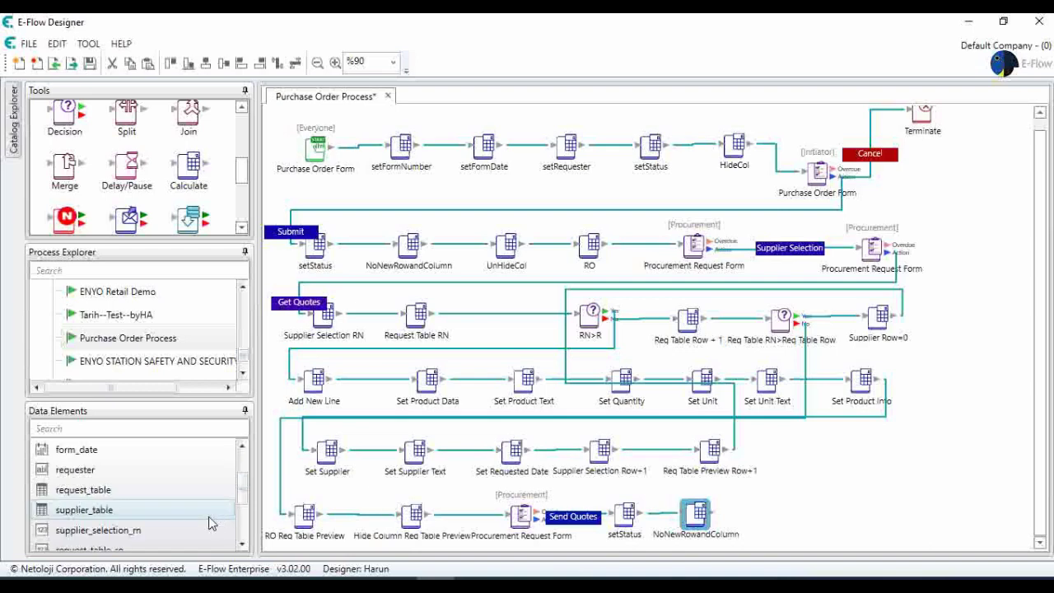
{"action": "double_click", "coordinate": [123, 489]}
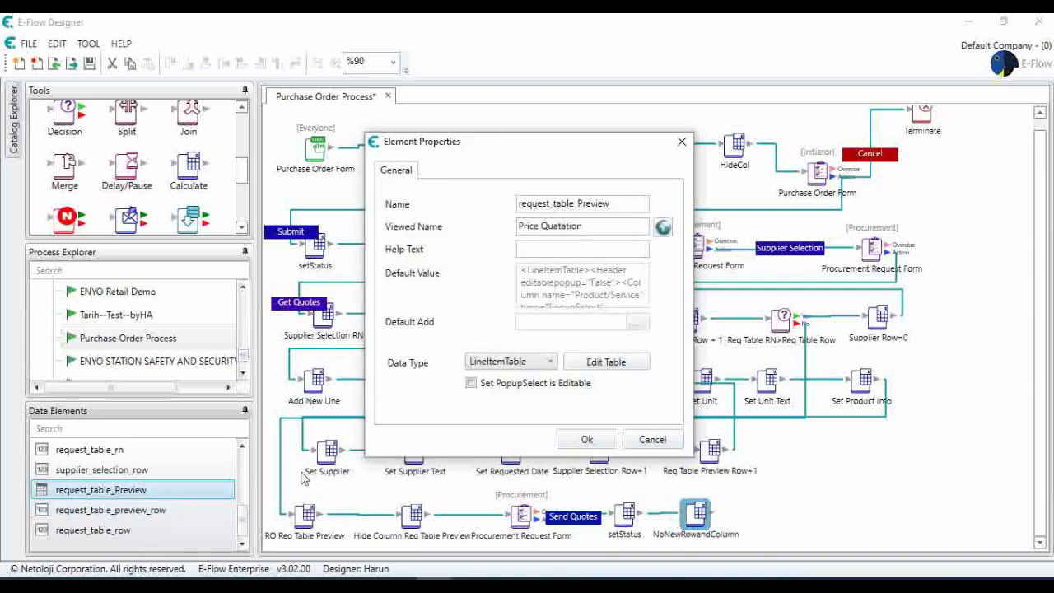
{"action": "left_click", "coordinate": [619, 367]}
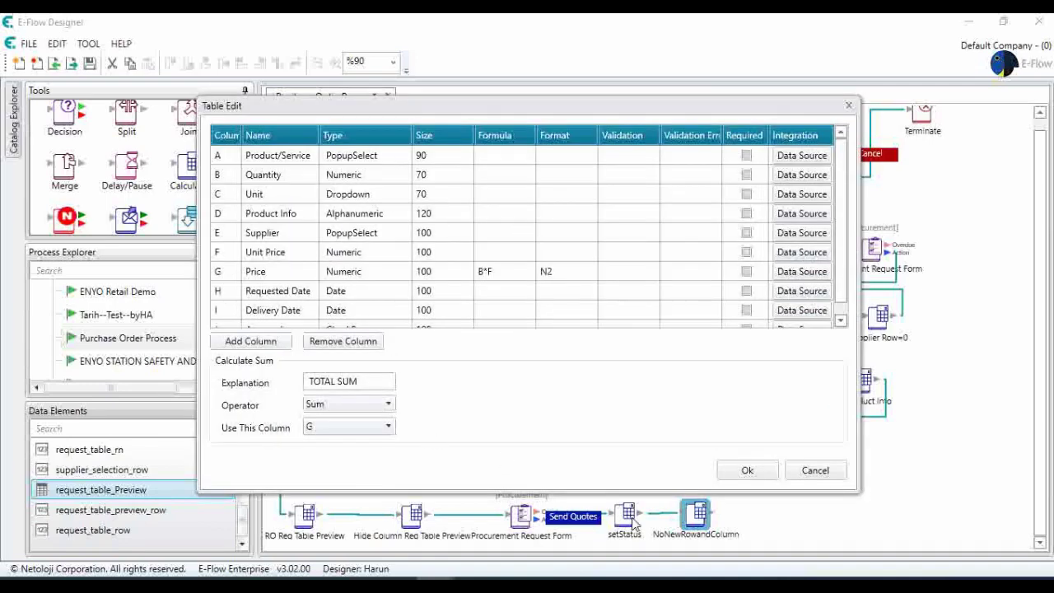
{"action": "left_click", "coordinate": [810, 470]}
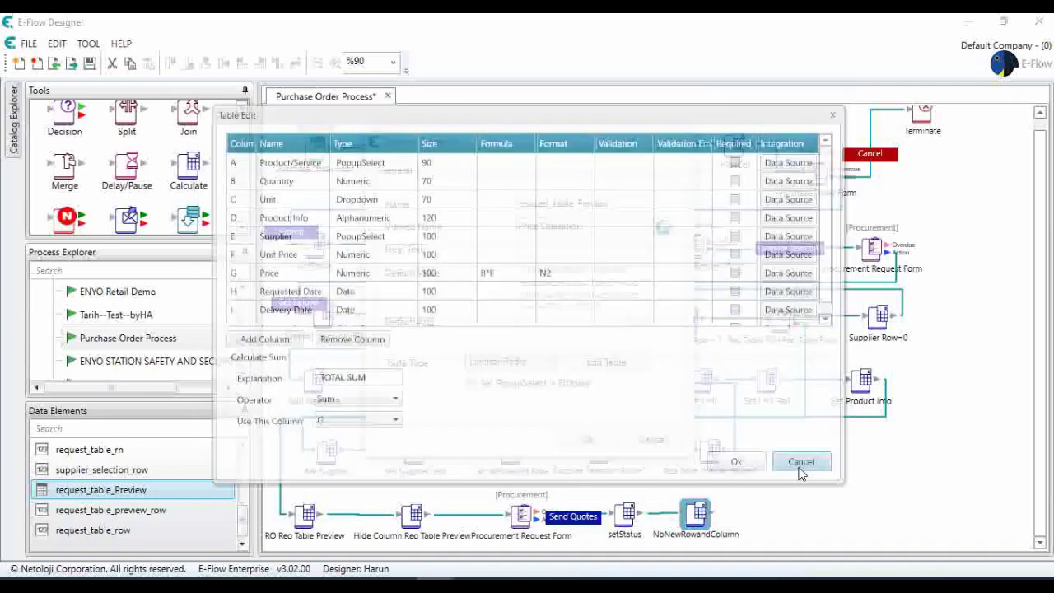
{"action": "left_click", "coordinate": [651, 438]}
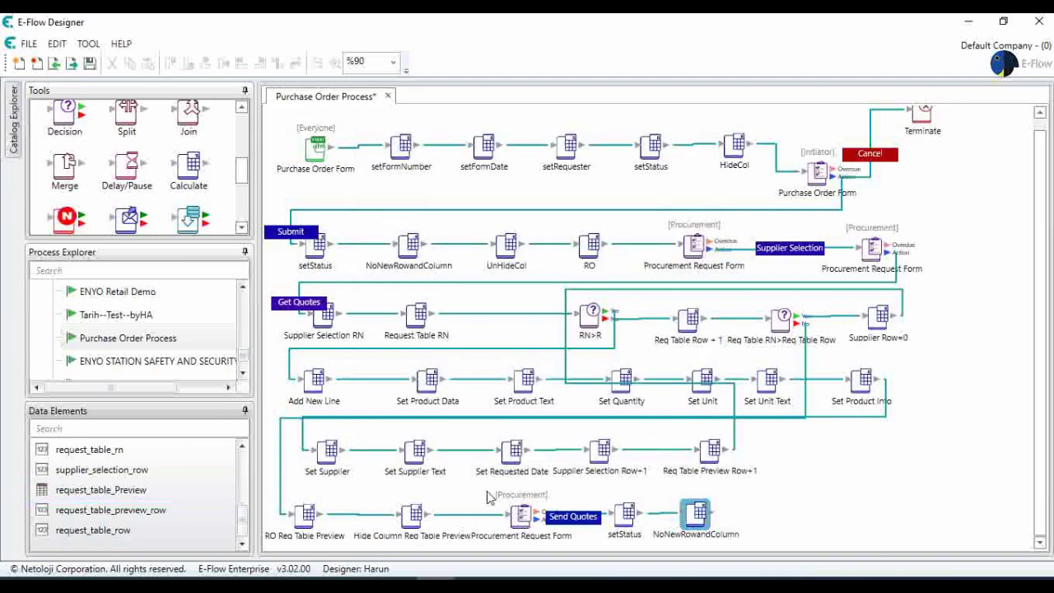
{"action": "double_click", "coordinate": [418, 516]}
{"action": "left_click", "coordinate": [639, 339]}
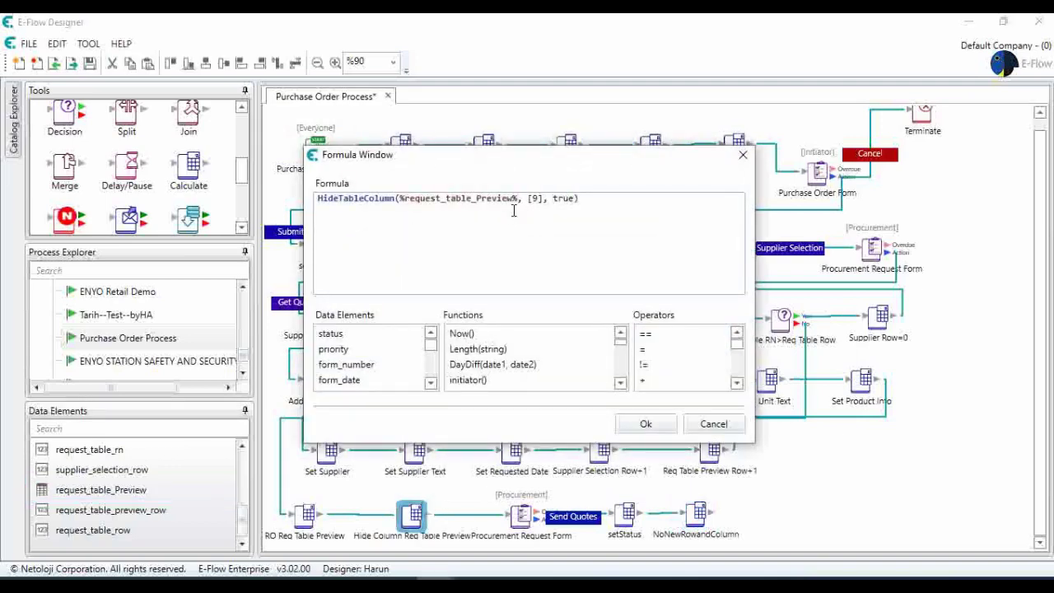
{"action": "left_click", "coordinate": [713, 424]}
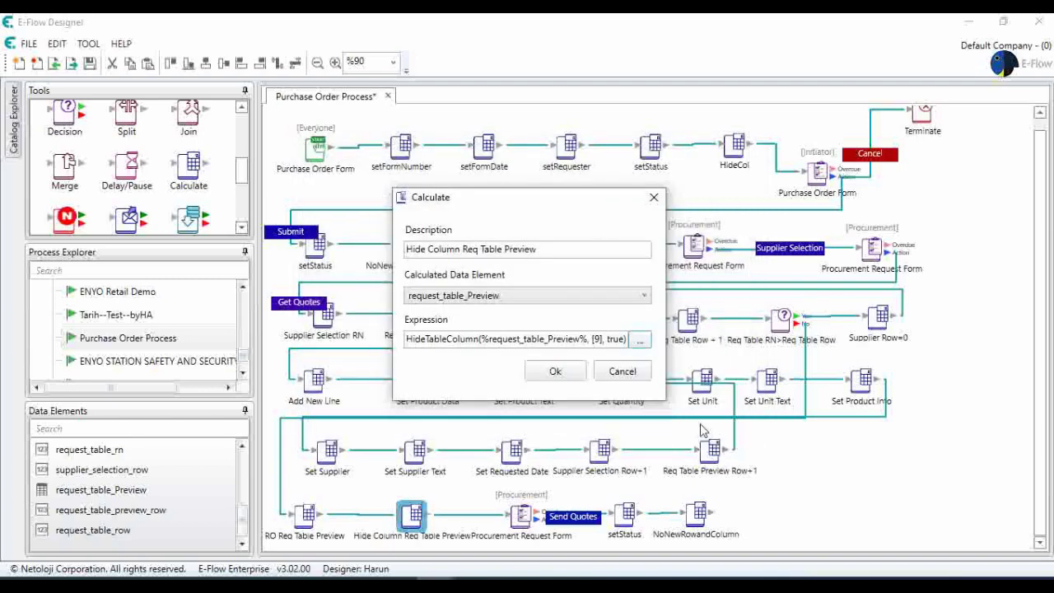
{"action": "left_click", "coordinate": [619, 370]}
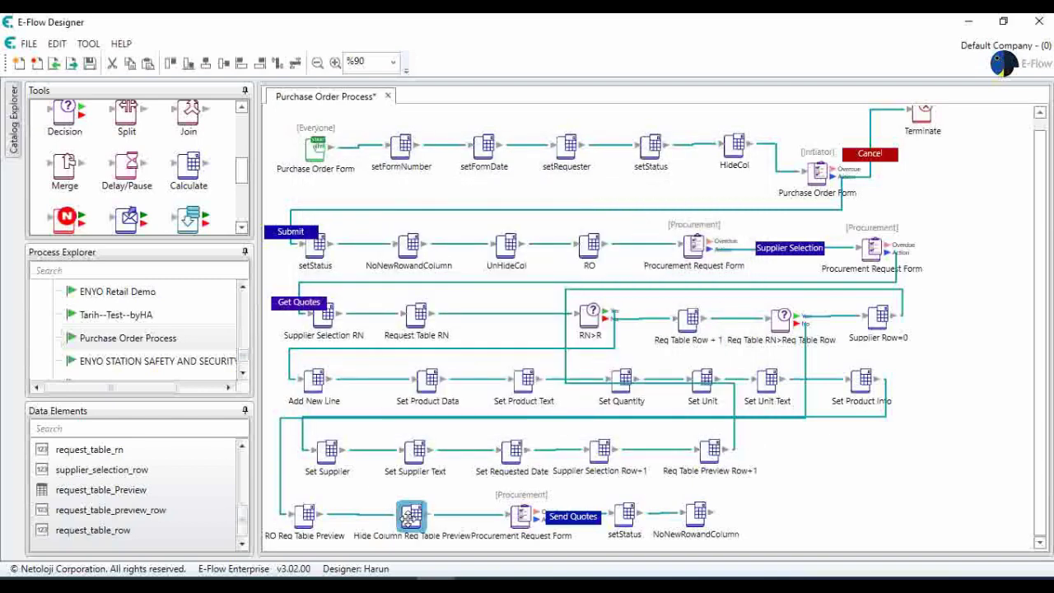
{"action": "double_click", "coordinate": [409, 515]}
{"action": "left_click", "coordinate": [618, 370]}
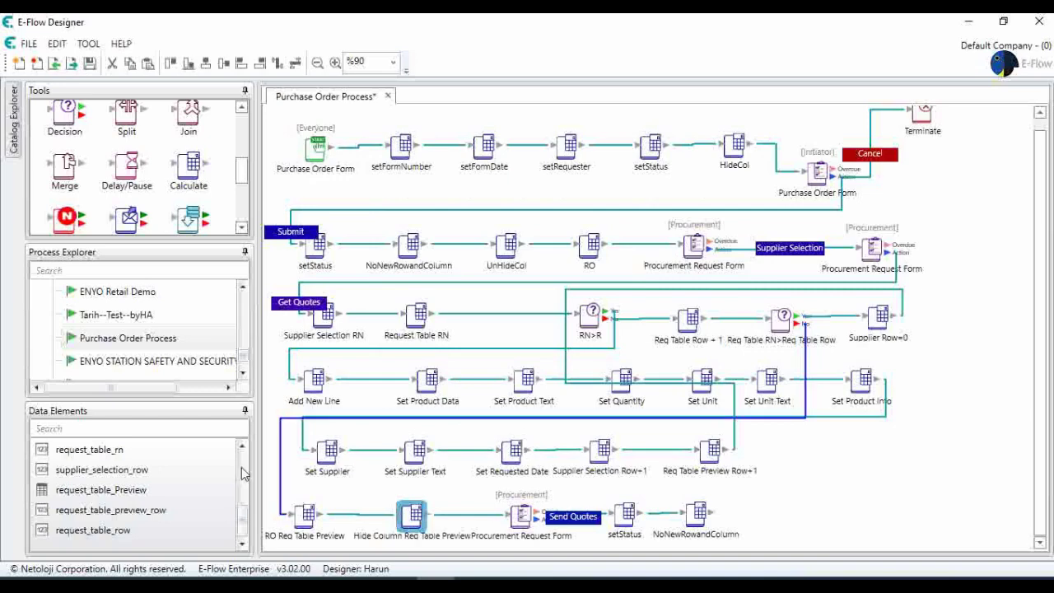
{"action": "double_click", "coordinate": [146, 492]}
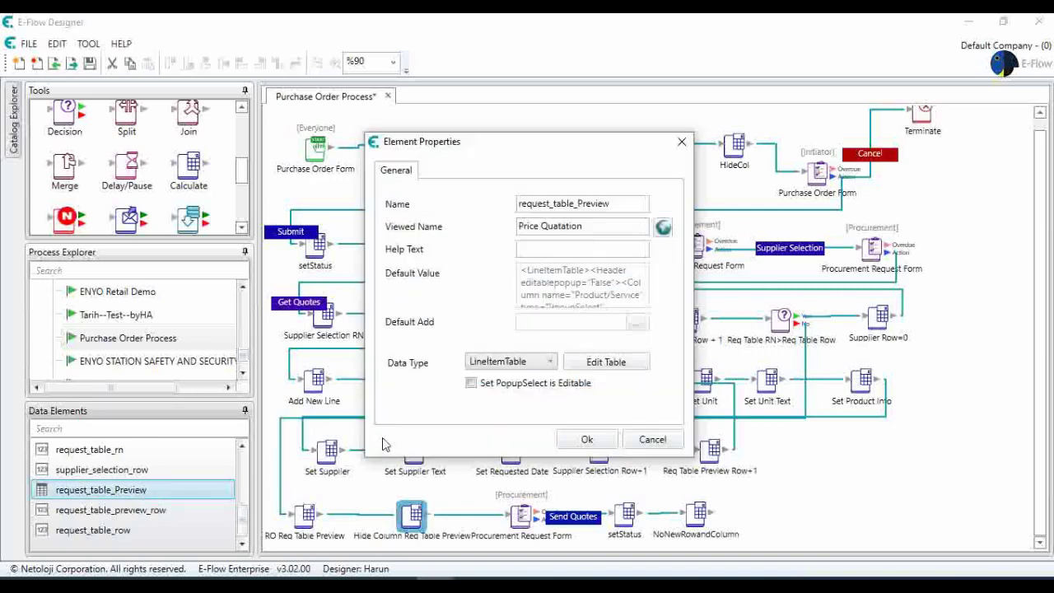
{"action": "left_click", "coordinate": [606, 362]}
{"action": "scroll", "coordinate": [335, 280], "scroll_direction": "down", "scroll_amount": 1}
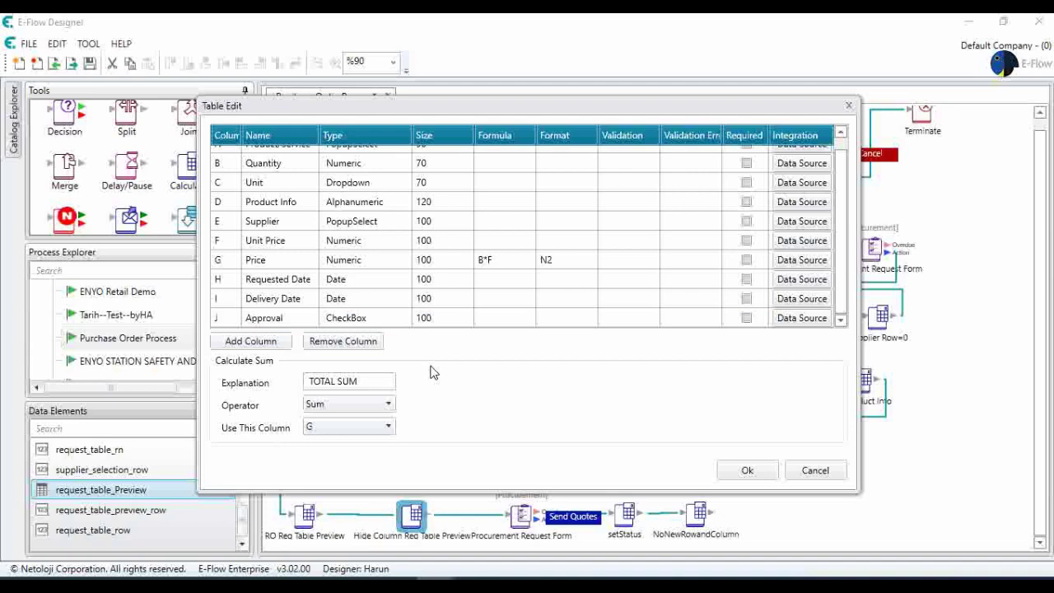
{"action": "left_click", "coordinate": [747, 470]}
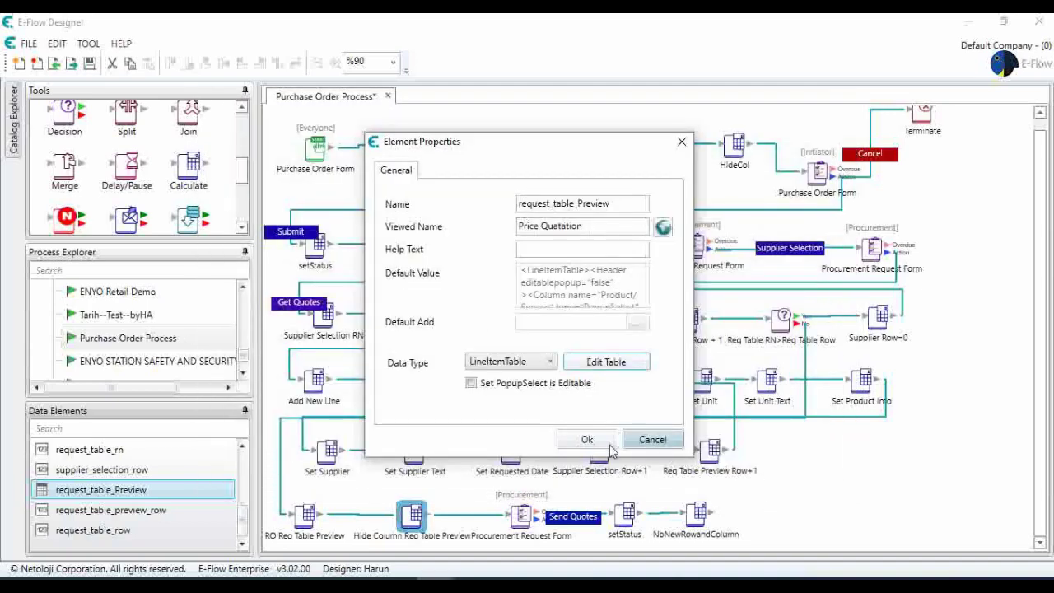
{"action": "left_click", "coordinate": [609, 445]}
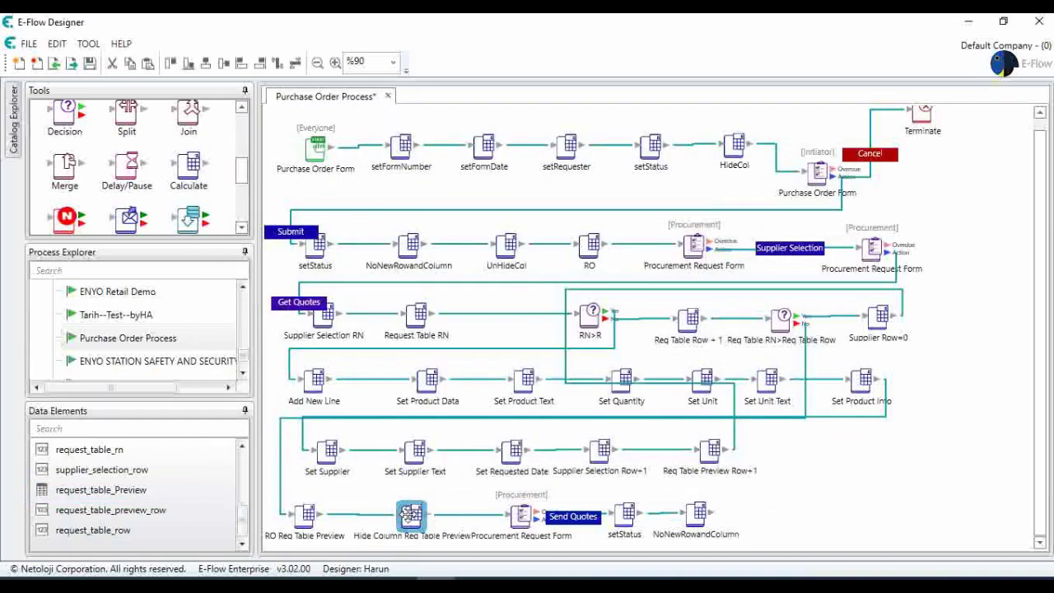
Place a copy of Hide Column Req Table Preview beyond the last NoNewRowandColumn and connect NoNewRowandColumn to it
{"action": "left_click_drag", "start_coordinate": [409, 515], "coordinate": [815, 512]}
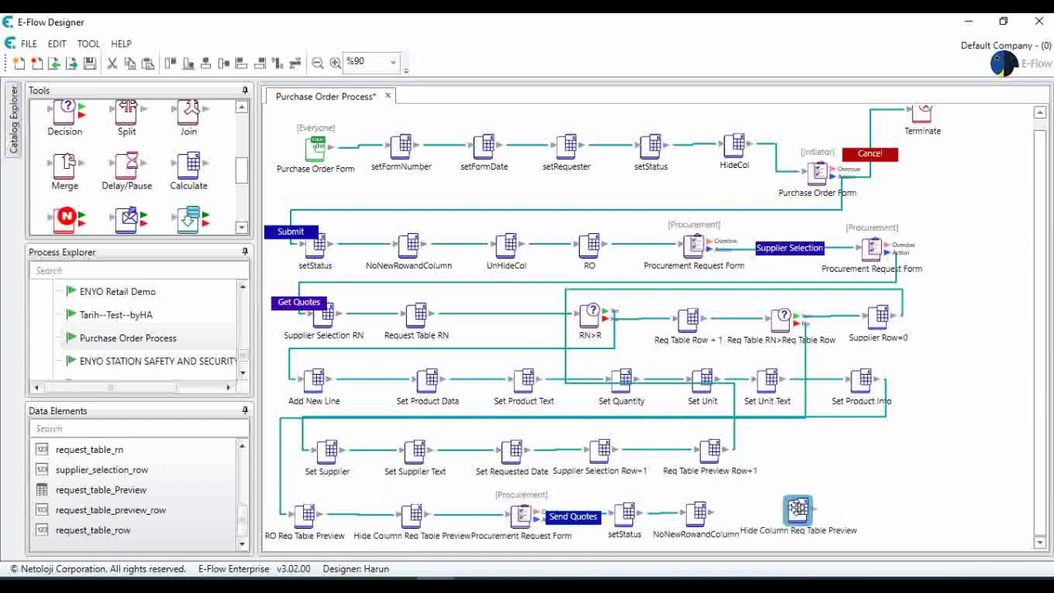
{"action": "left_click", "coordinate": [698, 512]}
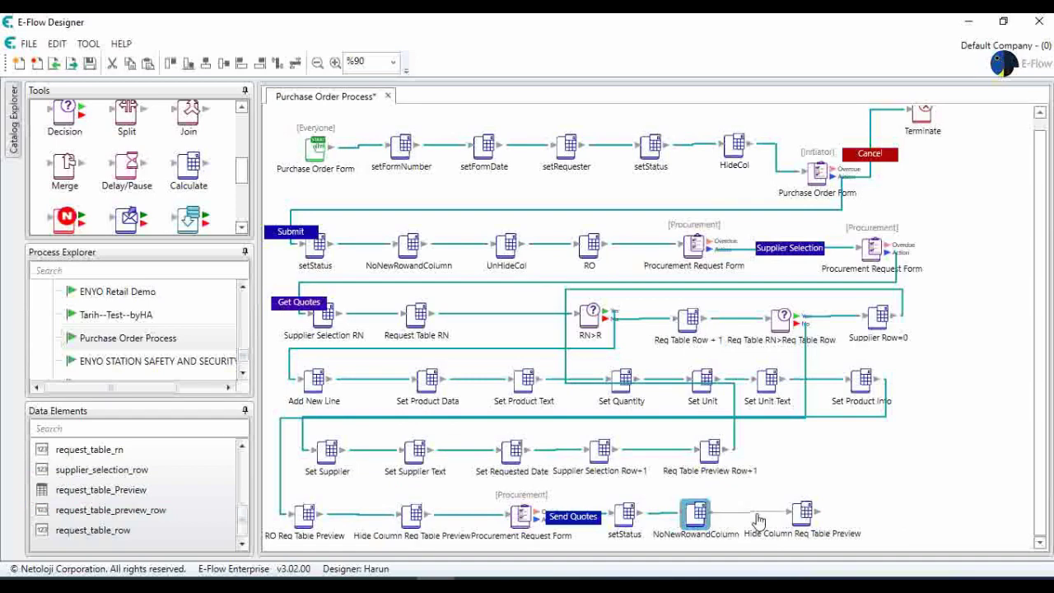
Change the copy's HideTableColumn argument to false and rename the activity UnHide Column Req Table Preview
{"action": "double_click", "coordinate": [802, 512]}
{"action": "left_click", "coordinate": [636, 341]}
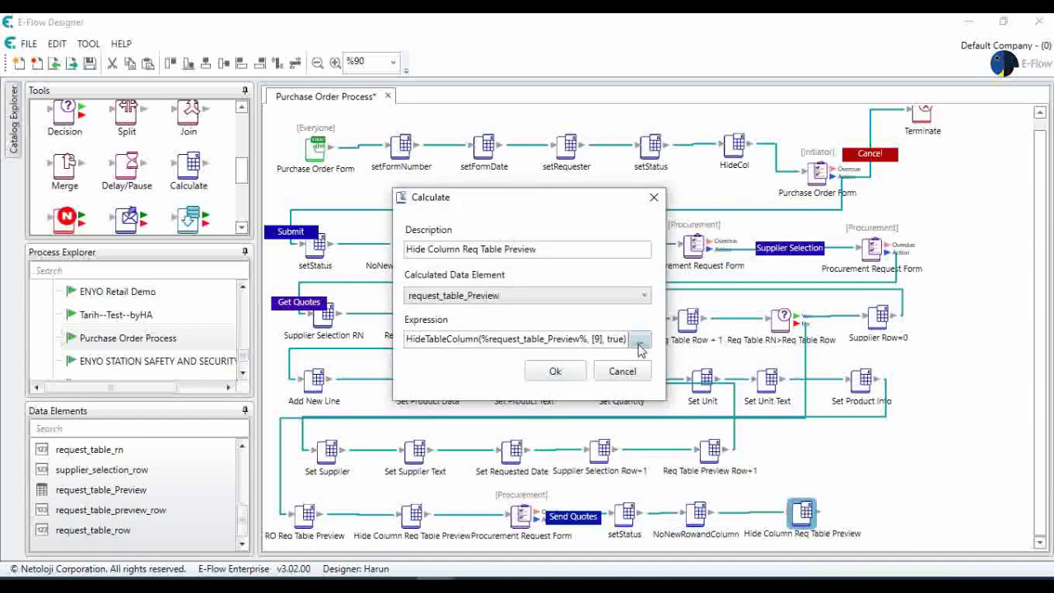
{"action": "double_click", "coordinate": [563, 200]}
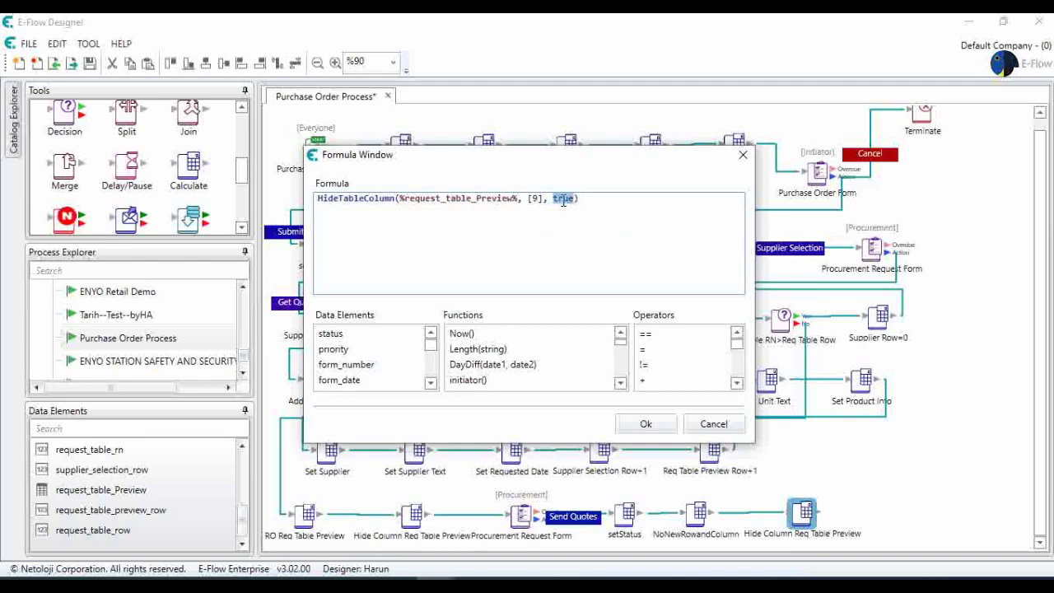
{"action": "key", "text": "BackSpace"}
{"action": "type", "text": "false"}
{"action": "left_click", "coordinate": [644, 425]}
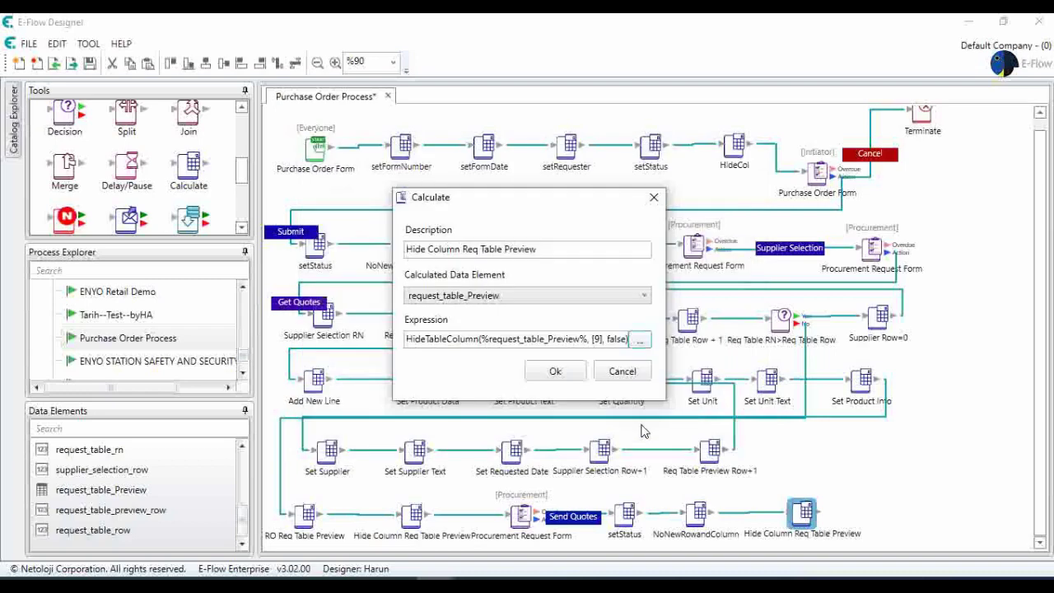
{"action": "left_click", "coordinate": [408, 249]}
{"action": "type", "text": "Un"}
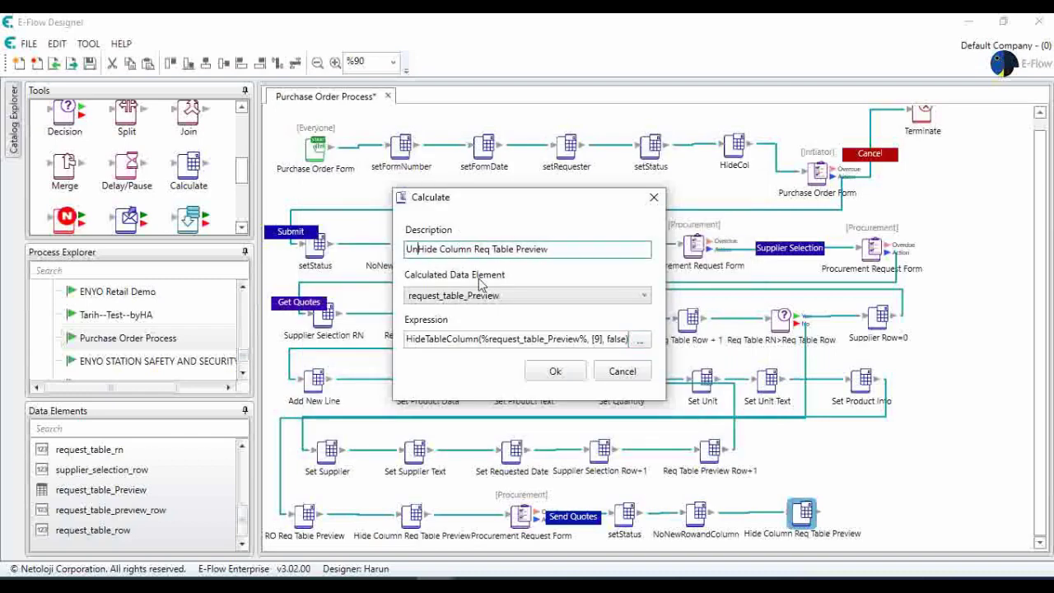
{"action": "left_click", "coordinate": [545, 377]}
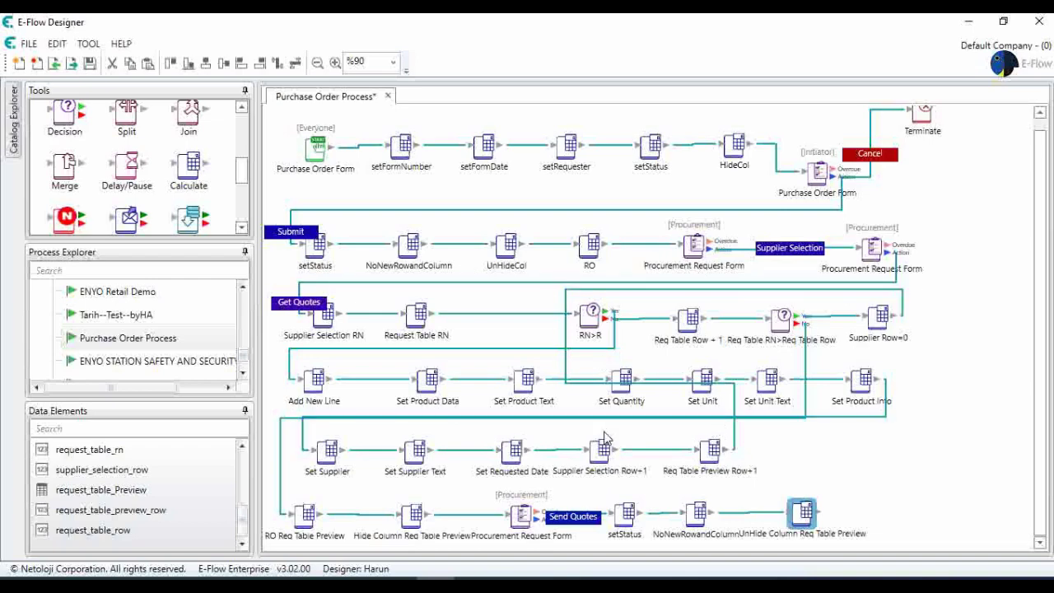
Place a copy of the last Procurement Request Form, connected after UnHide Column Req Table Preview, and assign its task to Initiator
{"action": "left_click", "coordinate": [522, 512]}
{"action": "left_click_drag", "start_coordinate": [522, 512], "coordinate": [930, 510]}
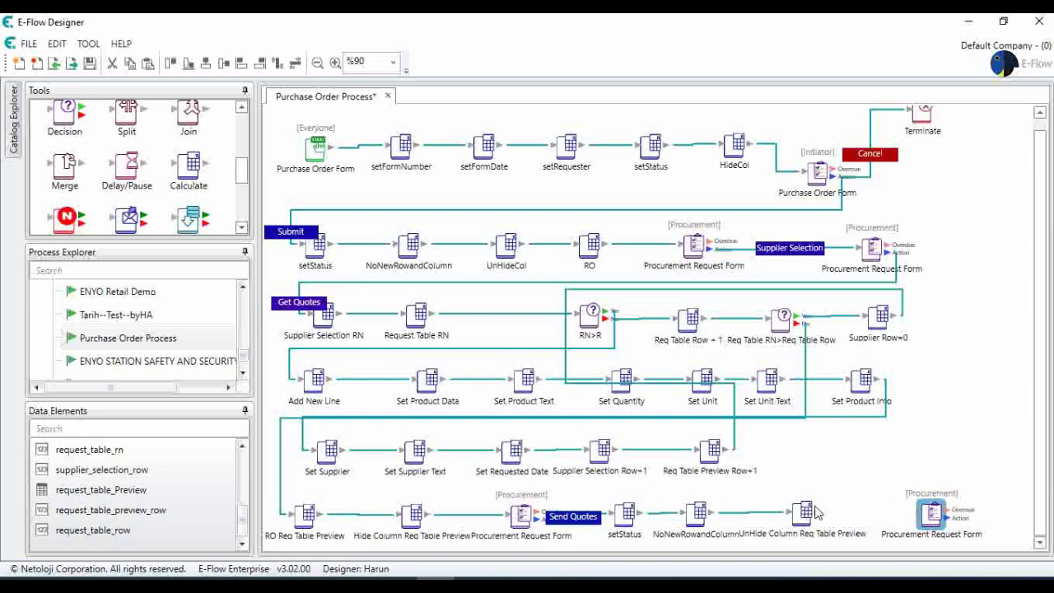
{"action": "double_click", "coordinate": [930, 512]}
{"action": "left_click", "coordinate": [535, 337]}
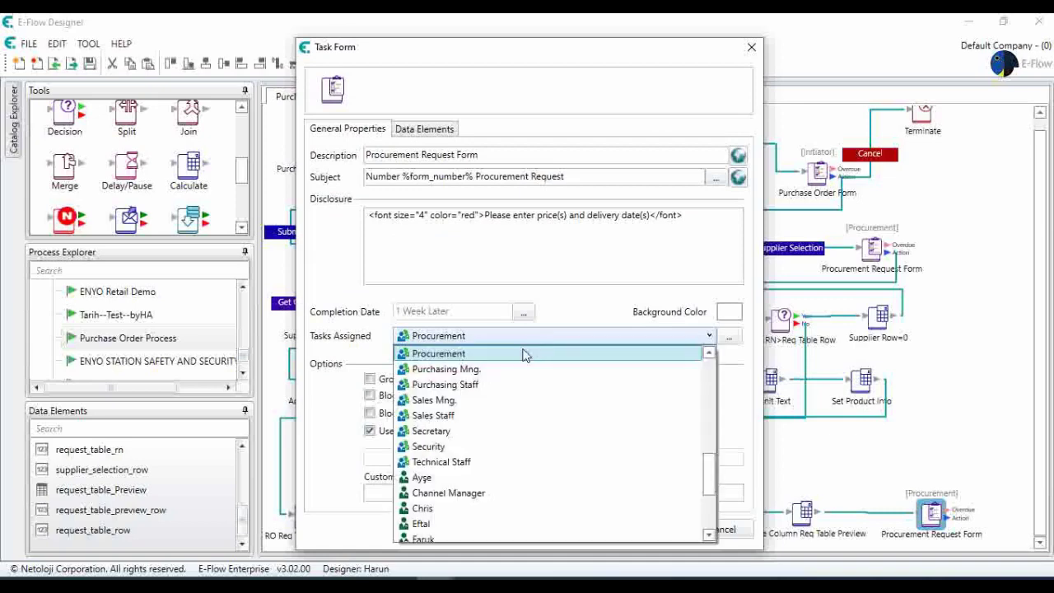
{"action": "key", "text": "h"}
{"action": "scroll", "coordinate": [539, 380], "scroll_direction": "up", "scroll_amount": 4}
{"action": "left_click", "coordinate": [527, 370]}
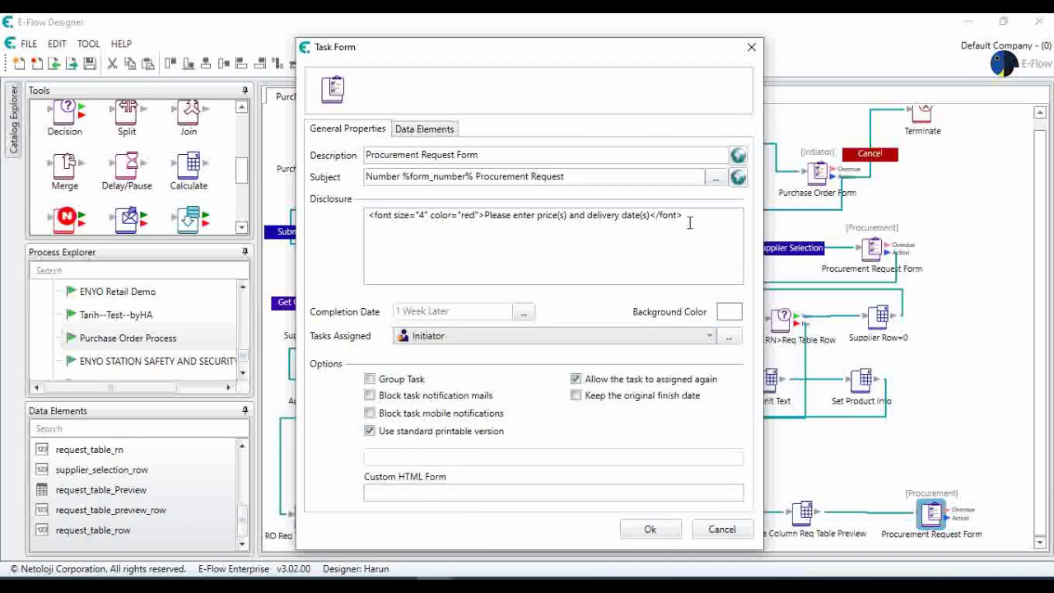
Clear the copied Procurement Request Form's disclosure text, check its data elements, and save the process
{"action": "left_click_drag", "start_coordinate": [690, 218], "coordinate": [264, 216]}
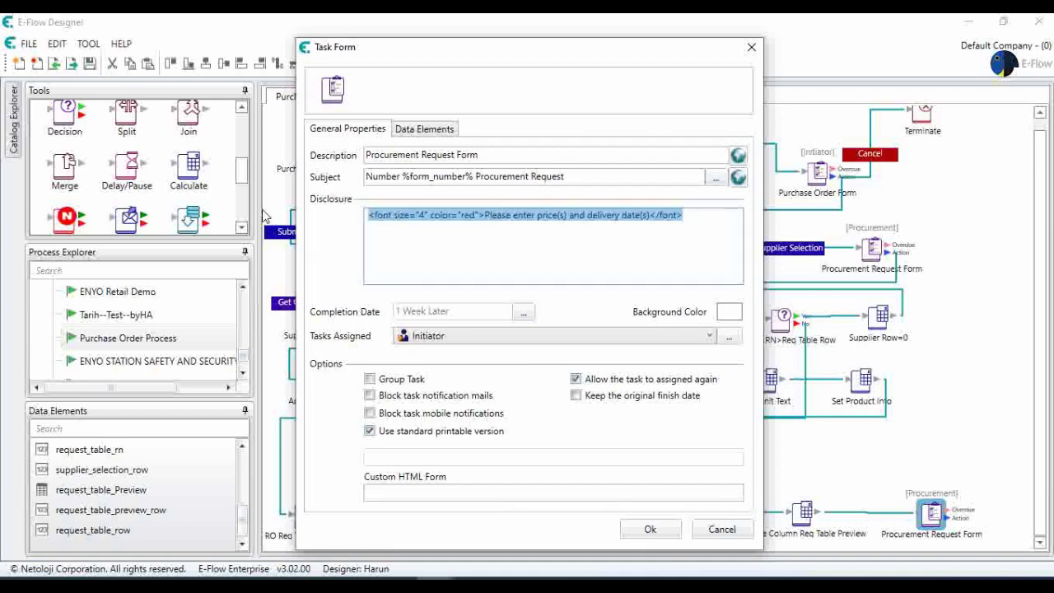
{"action": "key", "text": "BackSpace"}
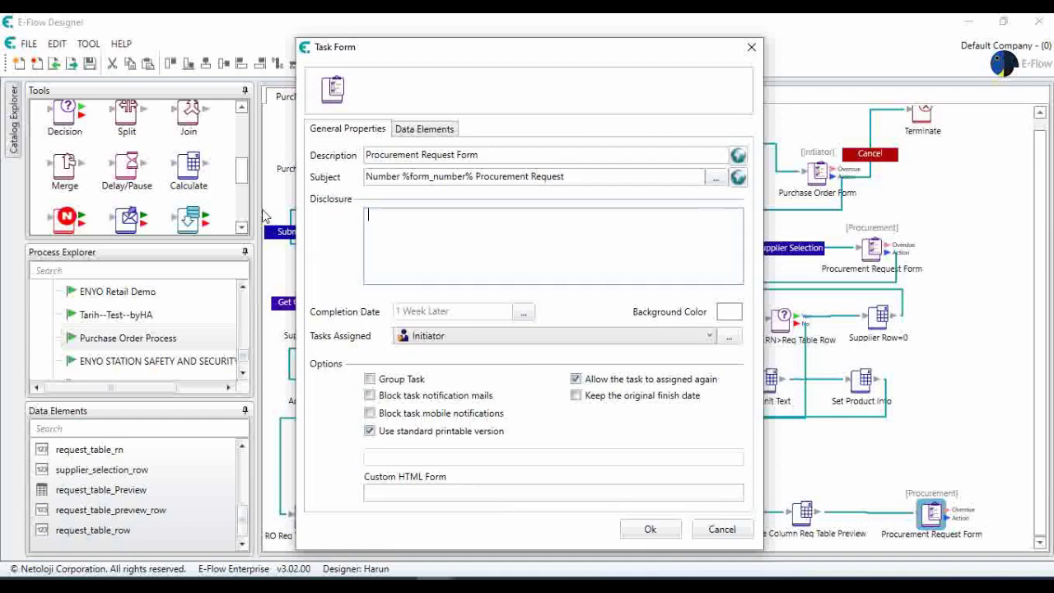
{"action": "left_click", "coordinate": [421, 130]}
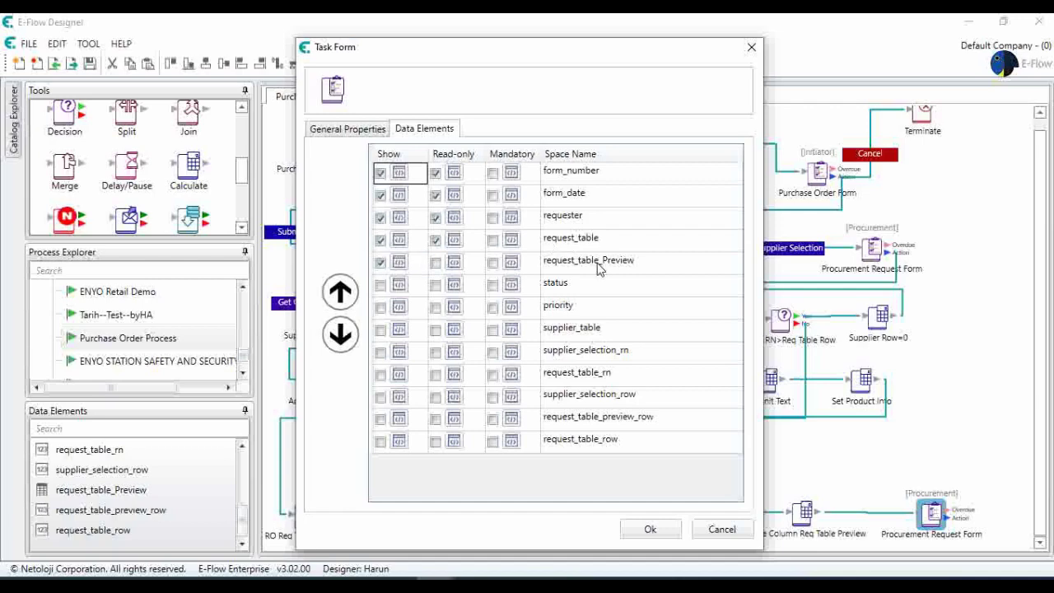
{"action": "left_click", "coordinate": [649, 530]}
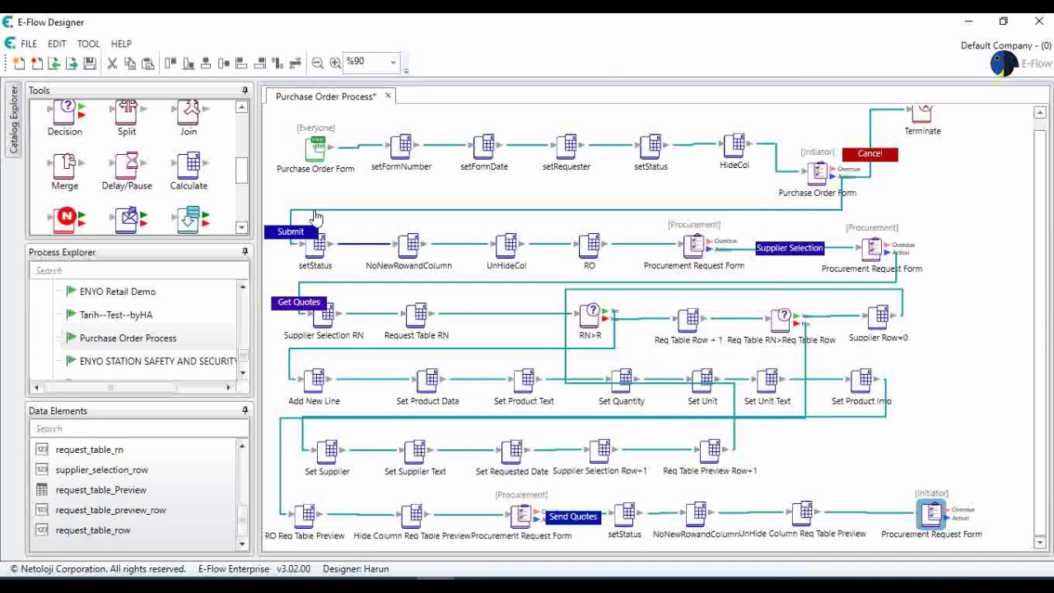
{"action": "left_click", "coordinate": [91, 66]}
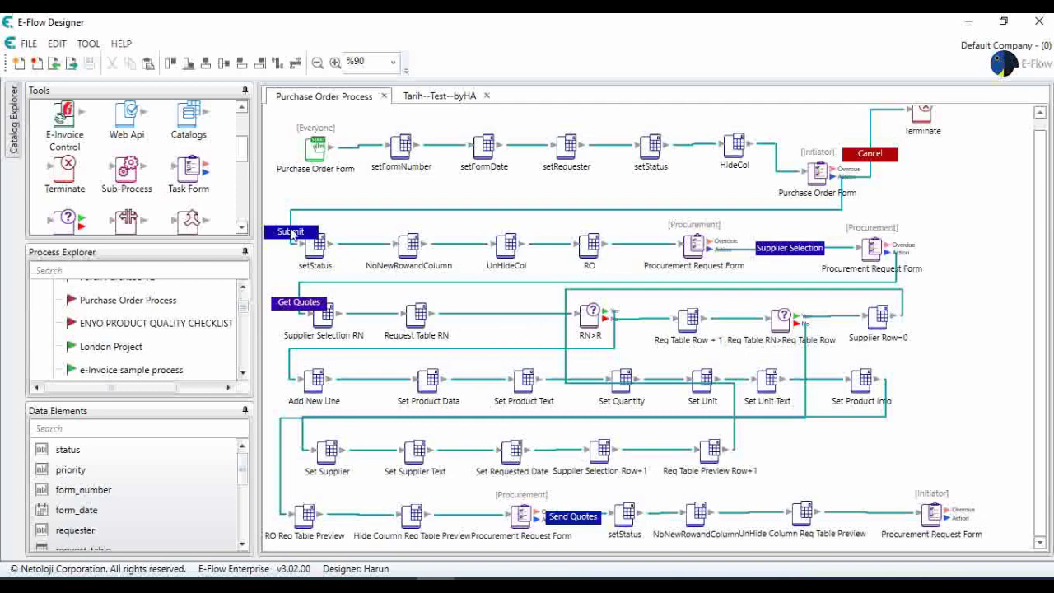
Add a Calculate activity on a new row below RO Req Table Preview and connect the Initiator form's Action output to it
{"action": "scroll", "coordinate": [173, 181], "scroll_direction": "down", "scroll_amount": 2}
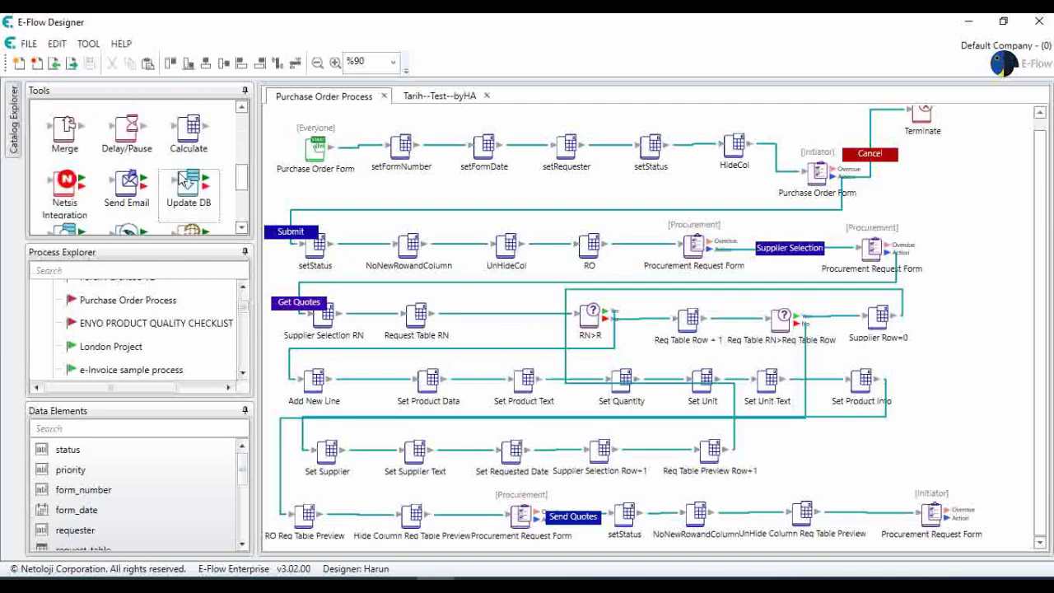
{"action": "left_click_drag", "start_coordinate": [194, 136], "coordinate": [335, 517]}
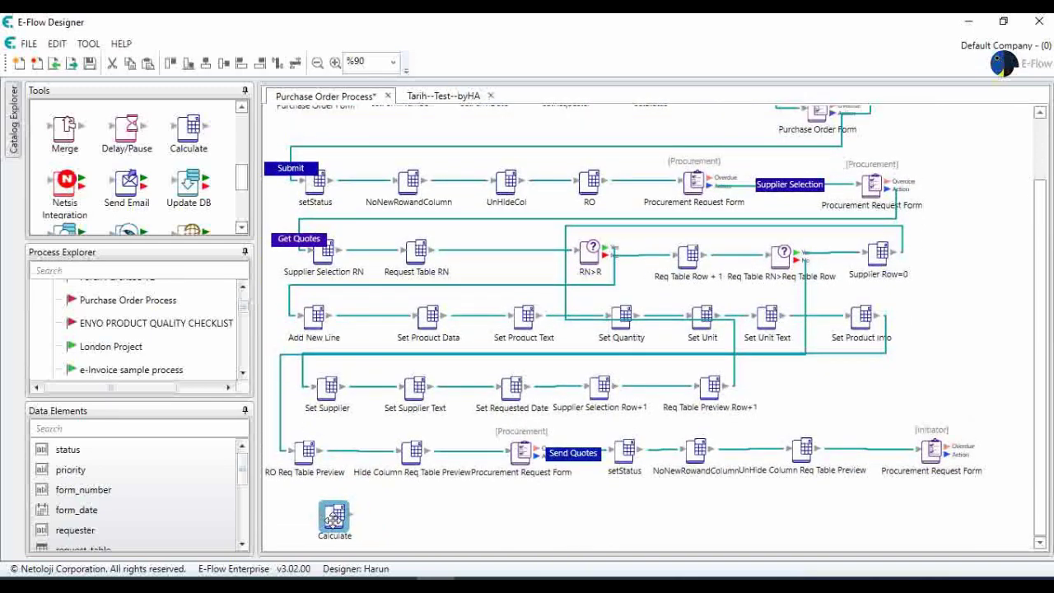
{"action": "left_click", "coordinate": [942, 453]}
{"action": "left_click", "coordinate": [331, 513]}
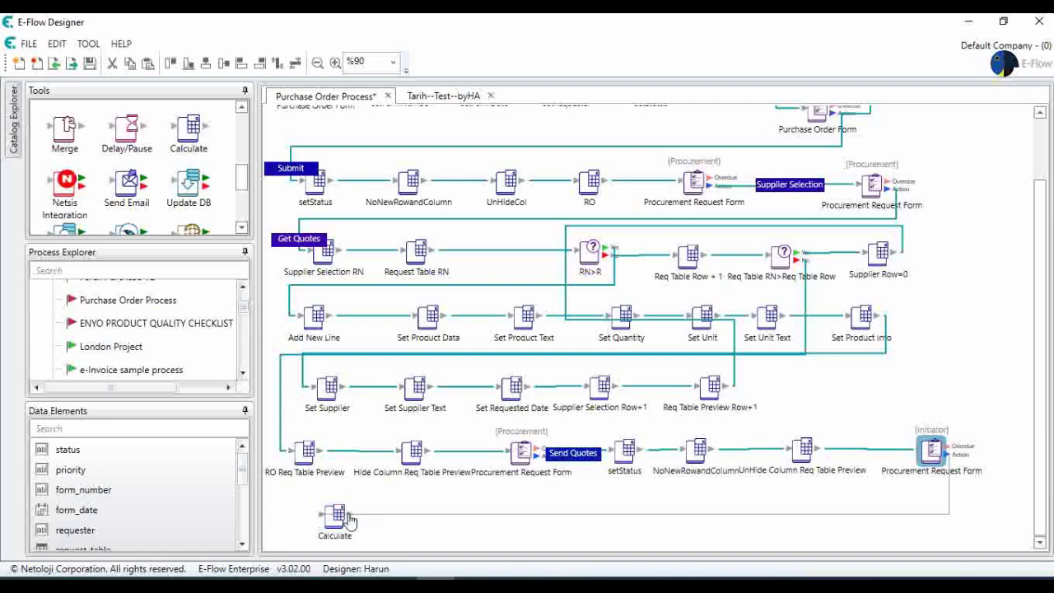
Label the Initiator form's action button Approve and give it the green background color #03AE36
{"action": "double_click", "coordinate": [325, 508]}
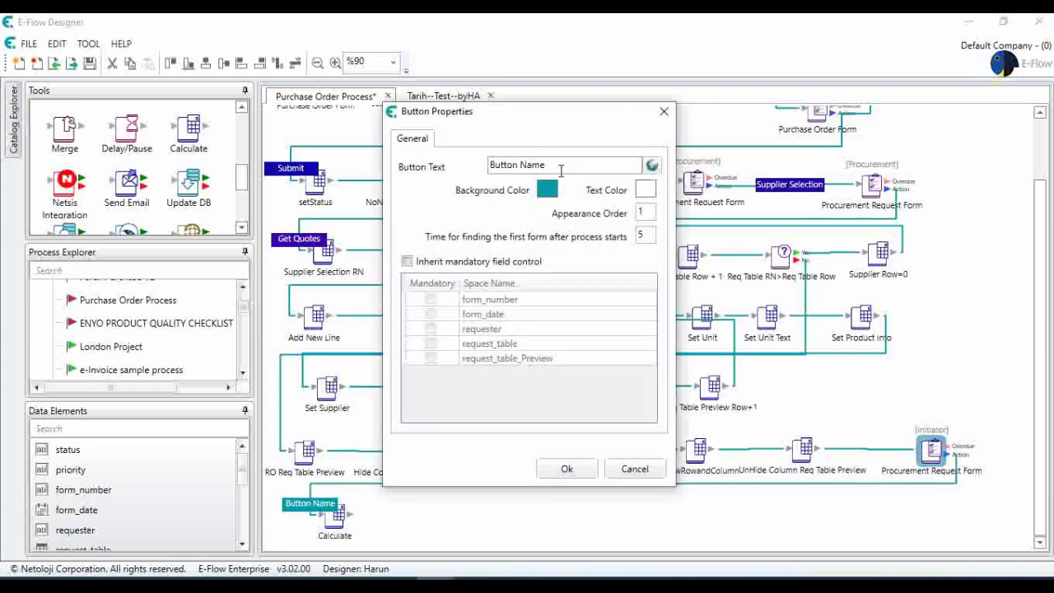
{"action": "type", "text": "Approve"}
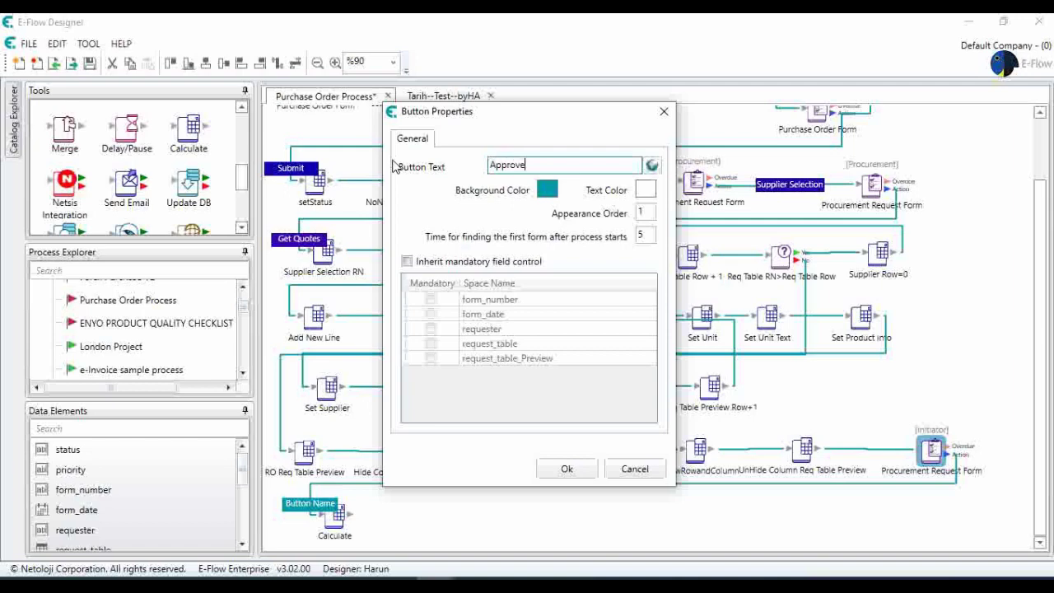
{"action": "left_click", "coordinate": [548, 189]}
{"action": "left_click", "coordinate": [613, 237]}
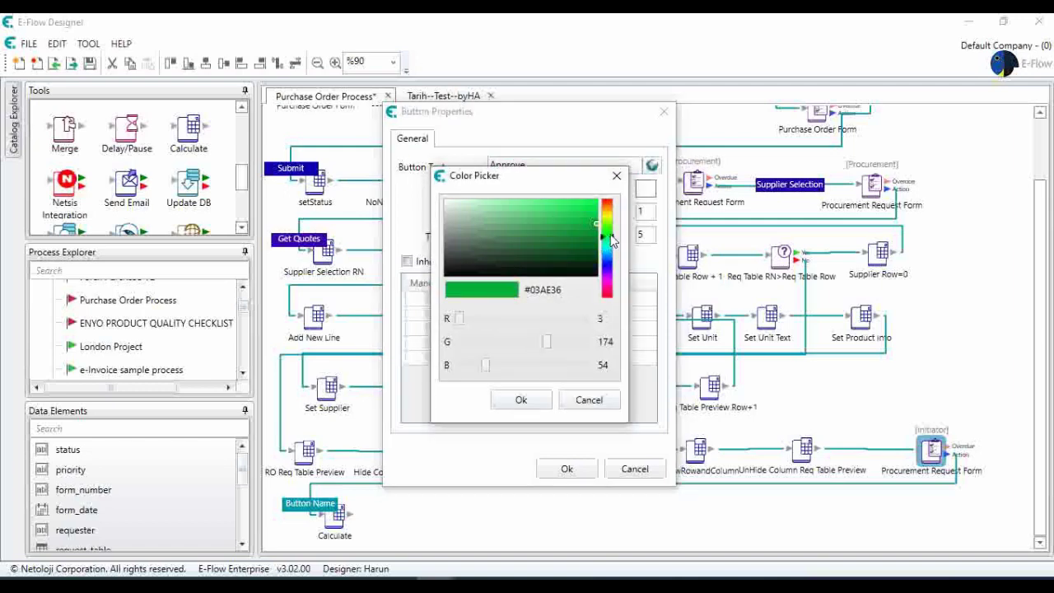
{"action": "left_click", "coordinate": [521, 399]}
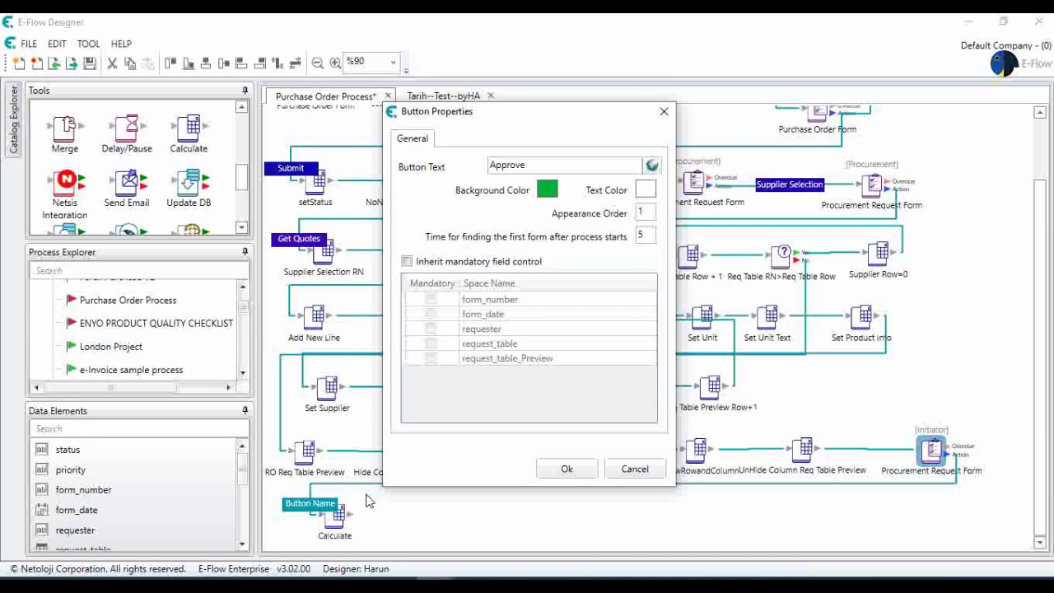
{"action": "left_click", "coordinate": [556, 466]}
Replace the new Calculate activity's expression with the GetLineItemTableEx function
{"action": "double_click", "coordinate": [333, 517]}
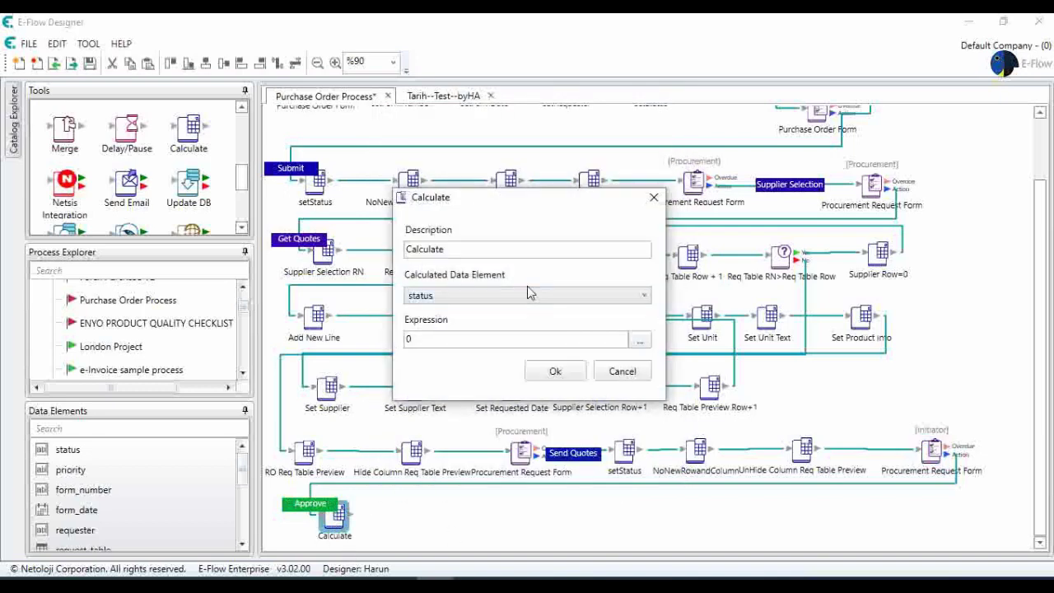
{"action": "left_click", "coordinate": [642, 341]}
{"action": "key", "text": "BackSpace"}
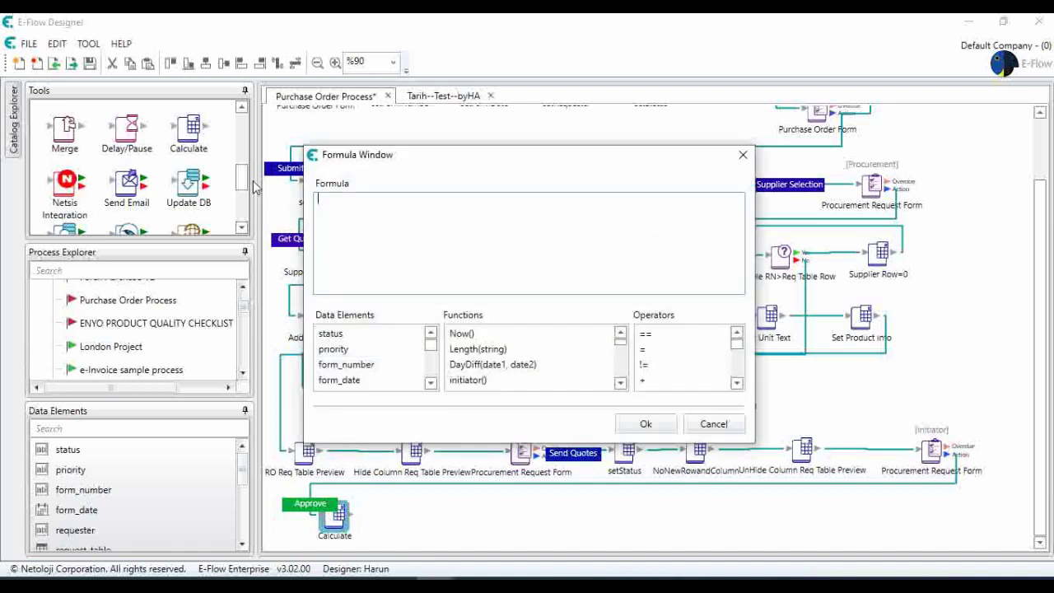
{"action": "left_click_drag", "start_coordinate": [620, 343], "coordinate": [620, 381]}
{"action": "left_click", "coordinate": [620, 332]}
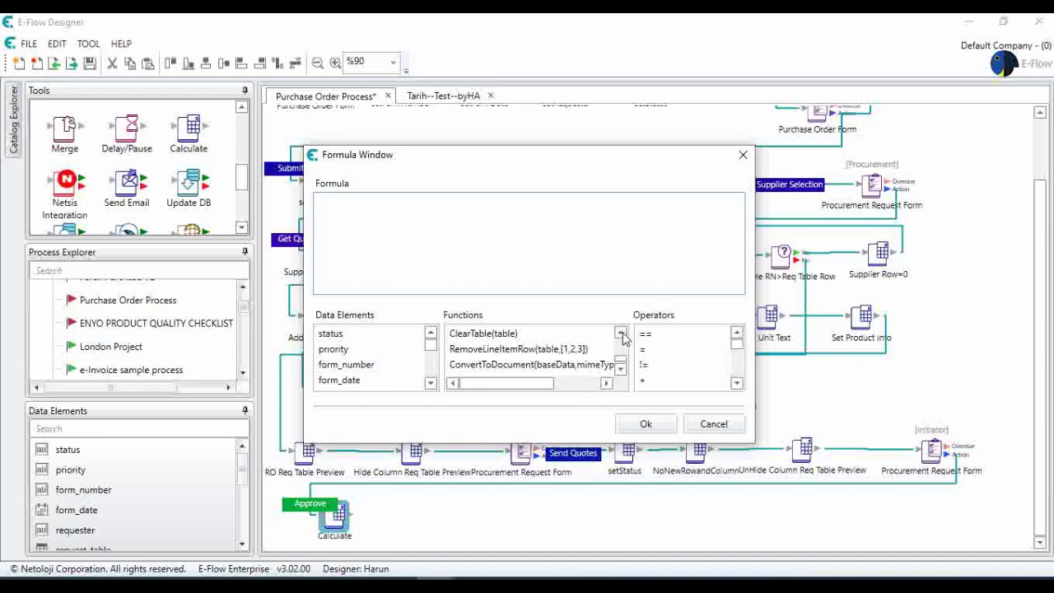
{"action": "left_click", "coordinate": [620, 333]}
{"action": "double_click", "coordinate": [553, 335]}
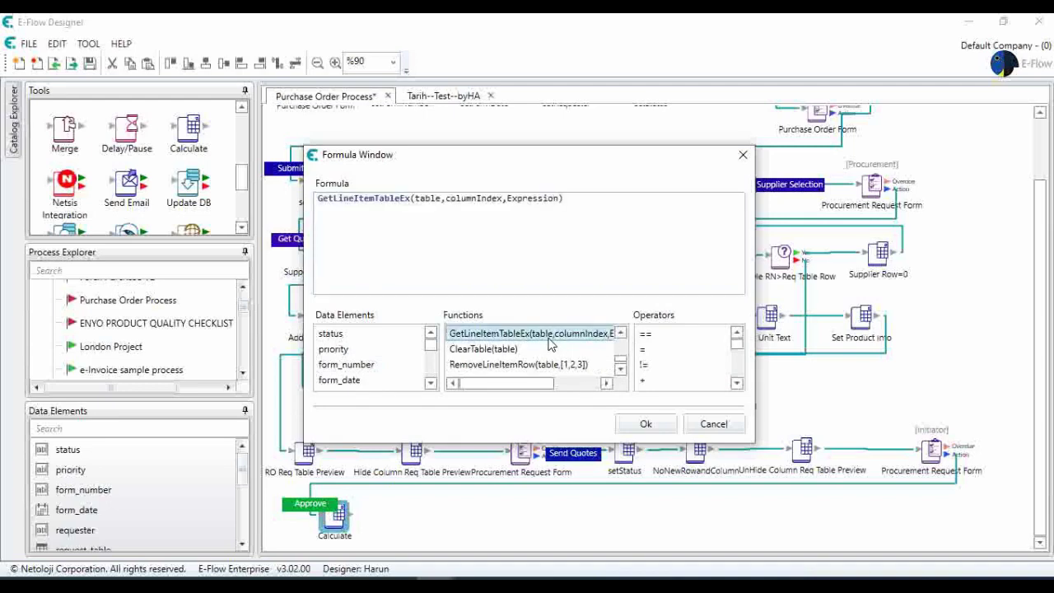
Set the table argument of GetLineItemTableEx to the request_table_Preview data element
{"action": "left_click", "coordinate": [442, 198]}
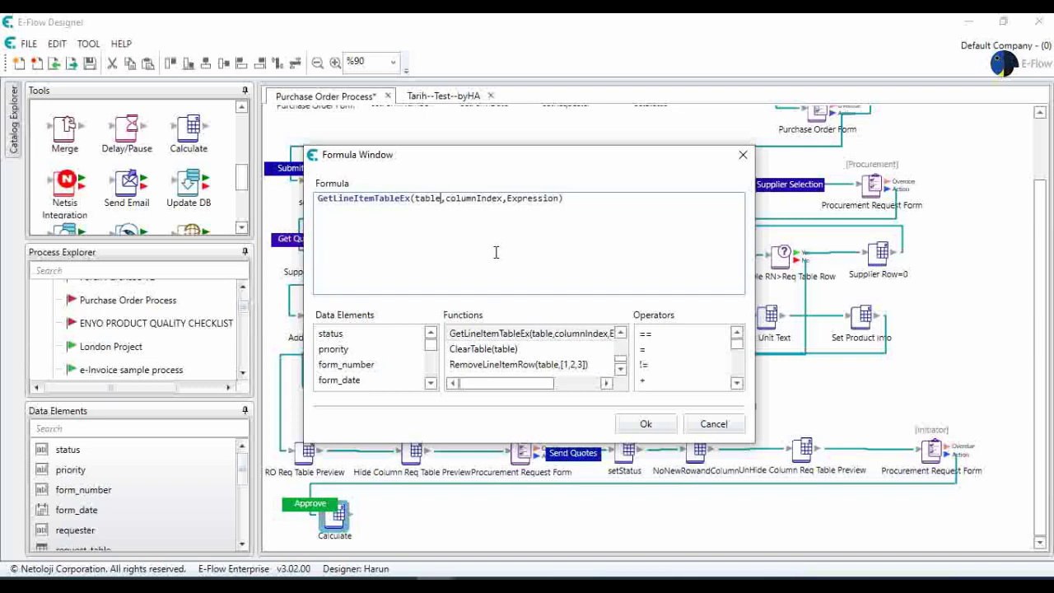
{"action": "key", "text": "BackSpace"}
{"action": "key", "text": "BackSpace"}
{"action": "key", "text": "BackSpace"}
{"action": "key", "text": "BackSpace"}
{"action": "key", "text": "BackSpace"}
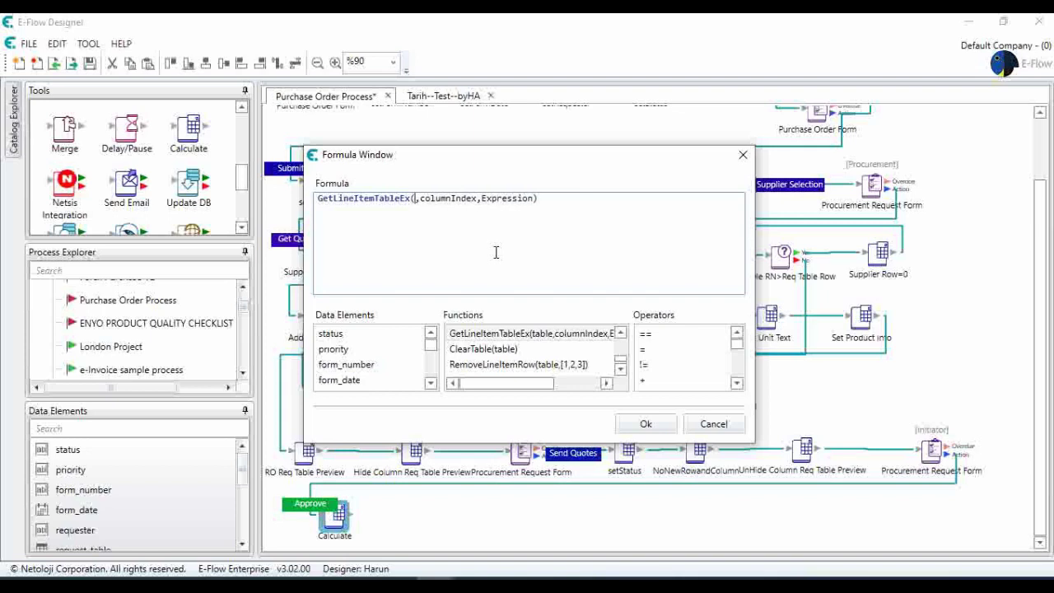
{"action": "left_click_drag", "start_coordinate": [429, 344], "coordinate": [429, 367]}
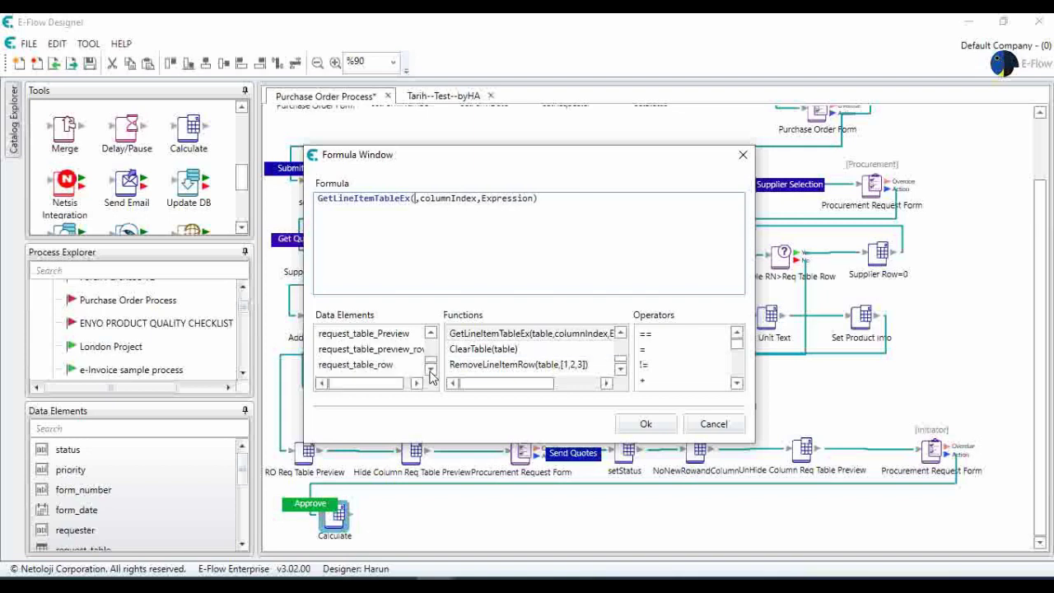
{"action": "double_click", "coordinate": [404, 335]}
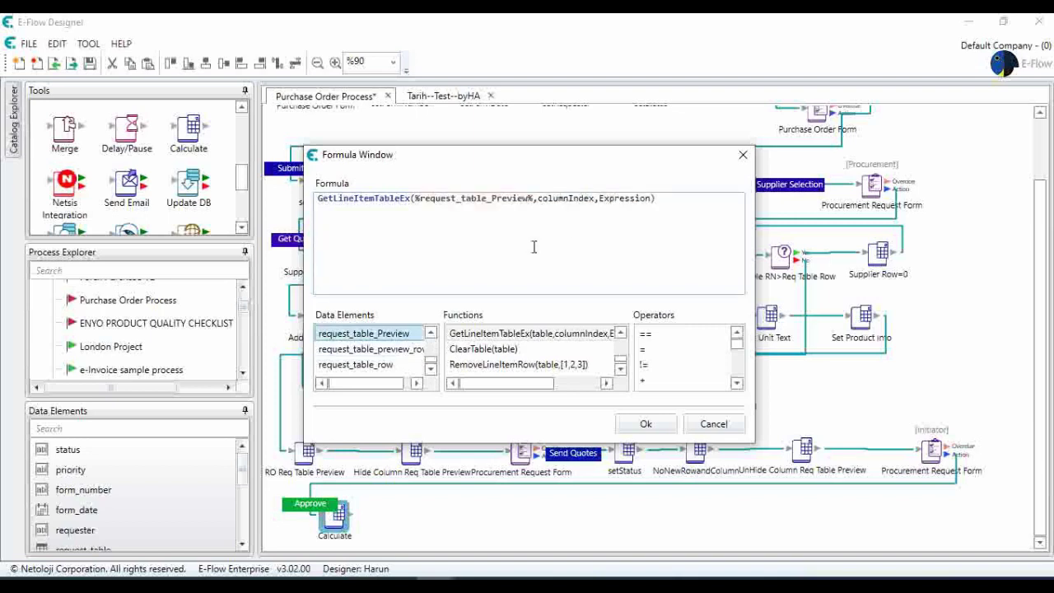
Replace the columnIndex argument with the column list [0,1,2,3,4,5,6,7,8]
{"action": "left_click", "coordinate": [571, 199]}
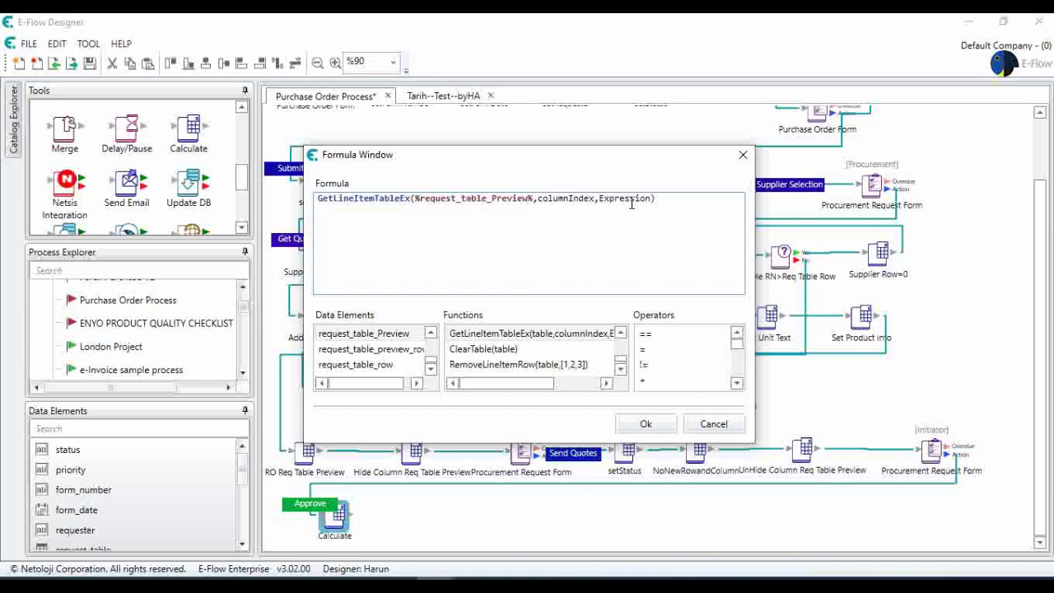
{"action": "left_click", "coordinate": [535, 198]}
{"action": "key", "text": "shift+Right"}
{"action": "key", "text": "shift+Right"}
{"action": "key", "text": "shift+Right"}
{"action": "key", "text": "shift+Right"}
{"action": "key", "text": "shift+Right"}
{"action": "key", "text": "shift+Right"}
{"action": "key", "text": "shift+Right"}
{"action": "key", "text": "shift+Right"}
{"action": "key", "text": "shift+Right"}
{"action": "key", "text": "shift+Right"}
{"action": "key", "text": "shift+Right"}
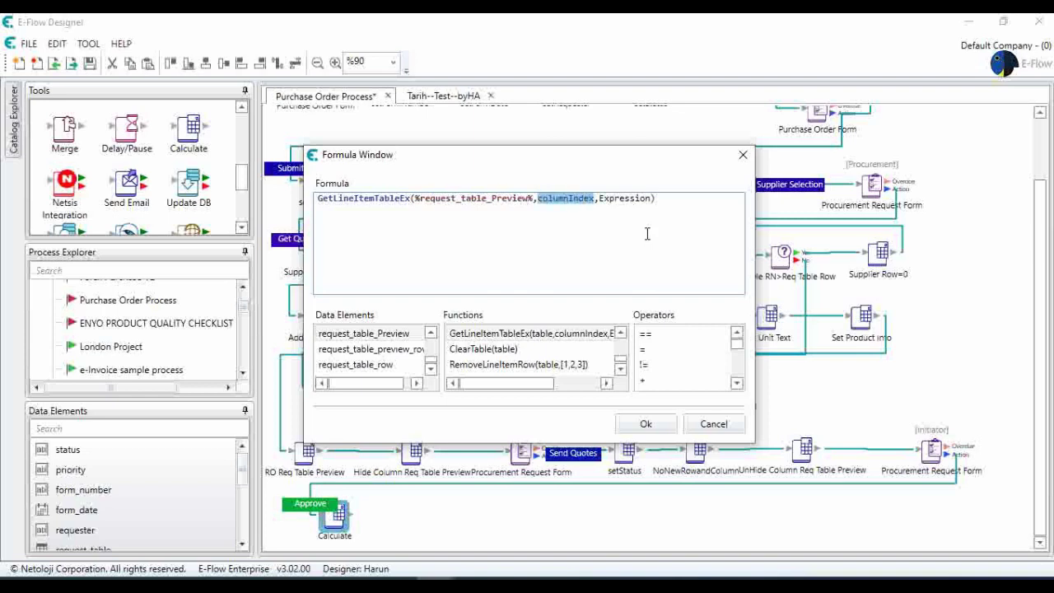
{"action": "type", "text": "["}
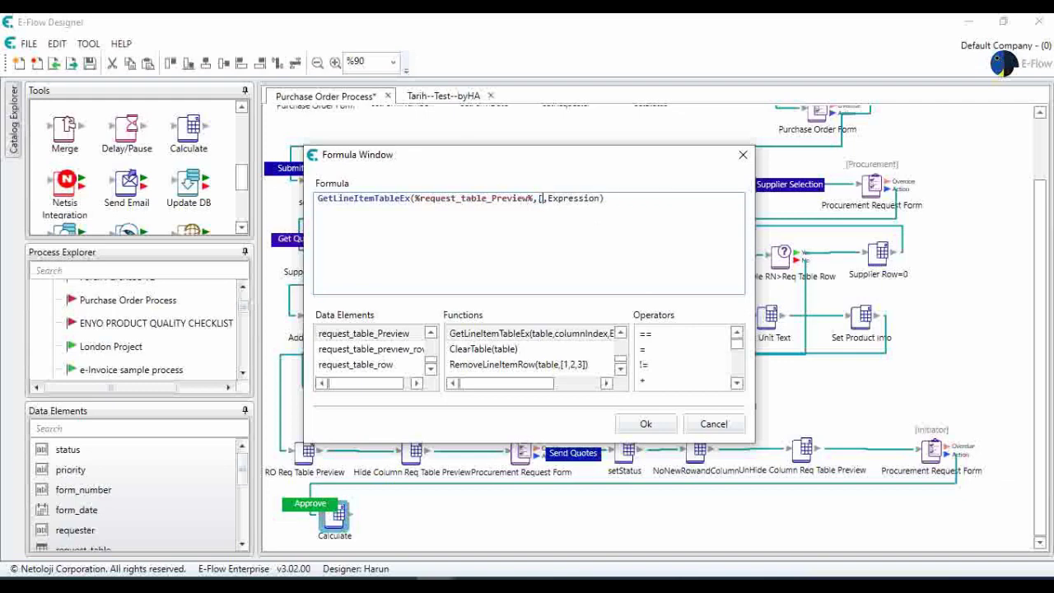
{"action": "type", "text": "]"}
{"action": "type", "text": "0,1,"}
{"action": "type", "text": "2,3,4"}
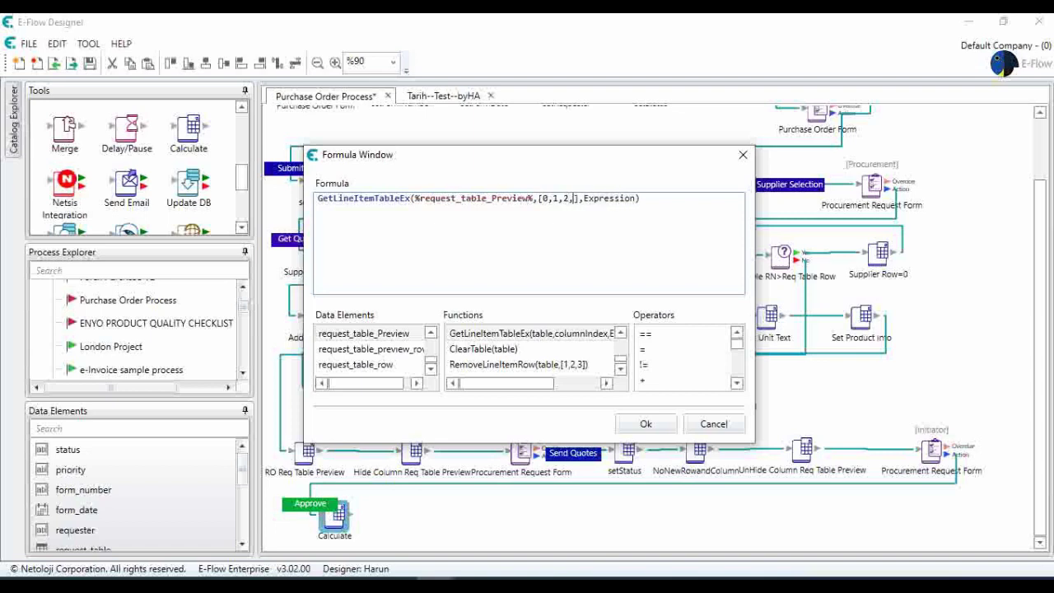
{"action": "type", "text": ",5,6,"}
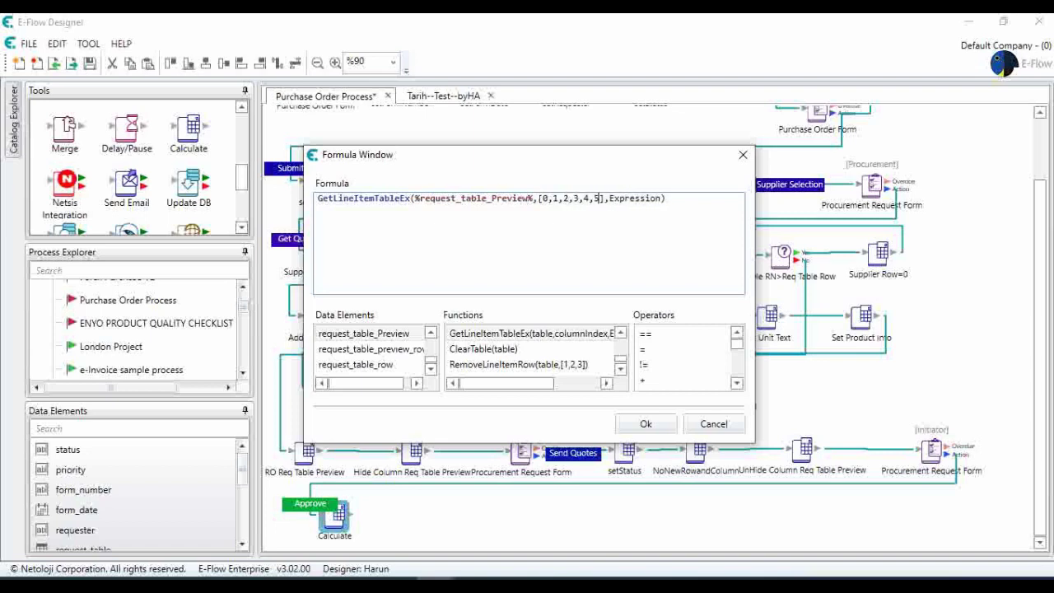
{"action": "type", "text": "7,8"}
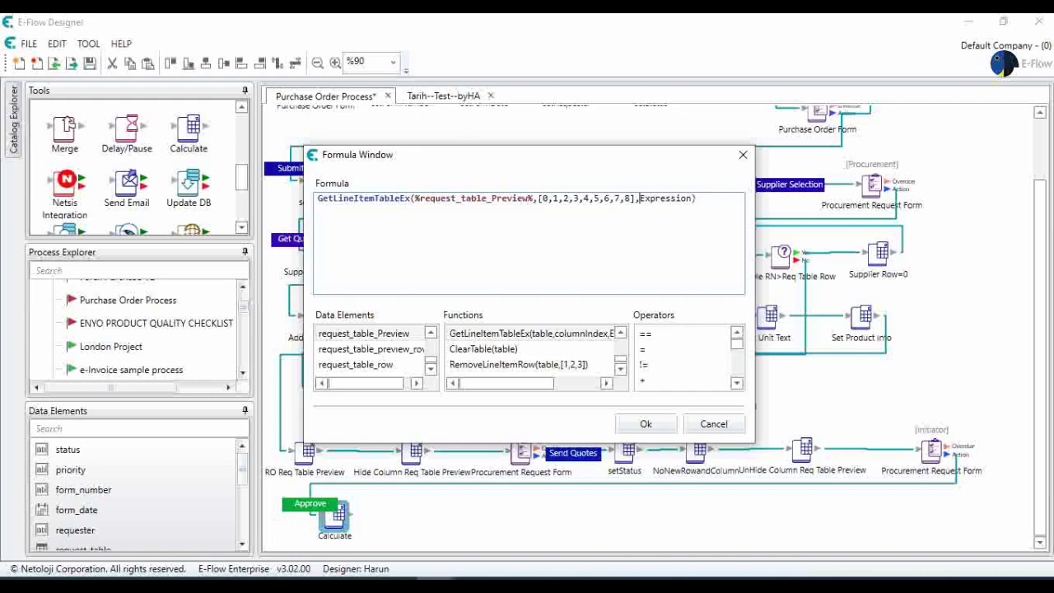
Replace the Expression argument with a filter requiring column 9 to be 'true', and accept the formula
{"action": "key", "text": "shift+Right"}
{"action": "key", "text": "shift+Right"}
{"action": "key", "text": "shift+Right"}
{"action": "key", "text": "shift+Right"}
{"action": "key", "text": "shift+Right"}
{"action": "key", "text": "shift+Right"}
{"action": "key", "text": "shift+Right"}
{"action": "key", "text": "shift+Right"}
{"action": "key", "text": "shift+Right"}
{"action": "key", "text": "shift+Right"}
{"action": "type", "text": "{9}"}
{"action": "type", "text": ":'trye"}
{"action": "key", "text": "BackSpace"}
{"action": "key", "text": "BackSpace"}
{"action": "type", "text": "ue"}
{"action": "type", "text": "'"}
{"action": "type", "text": "}"}
{"action": "key", "text": "BackSpace"}
{"action": "type", "text": "}"}
{"action": "key", "text": "Return"}
{"action": "key", "text": "BackSpace"}
{"action": "left_click", "coordinate": [646, 422]}
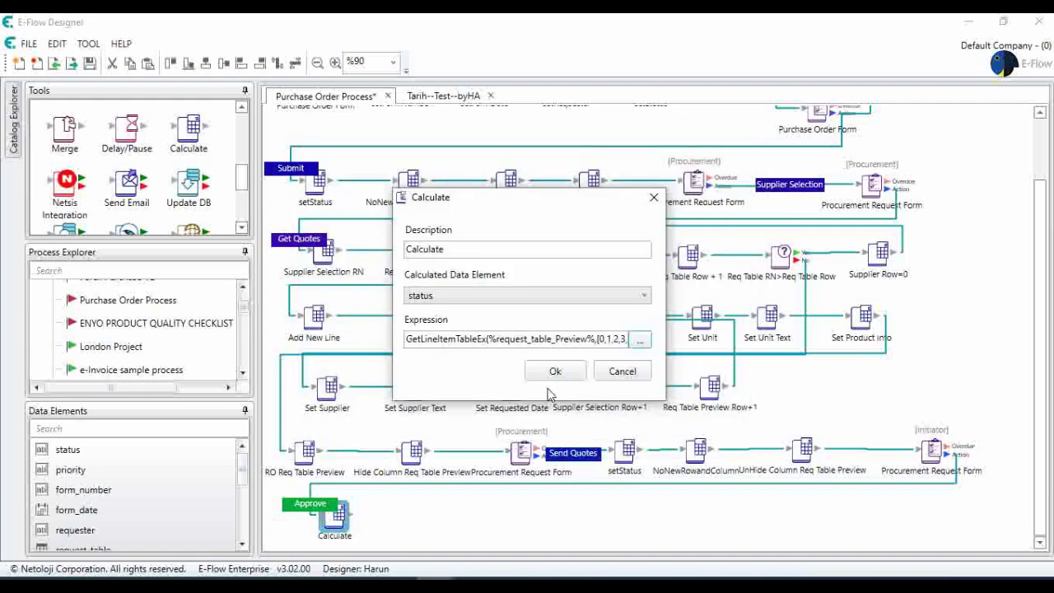
Set the activity's calculated data element to request_table_Preview
{"action": "left_click", "coordinate": [463, 296]}
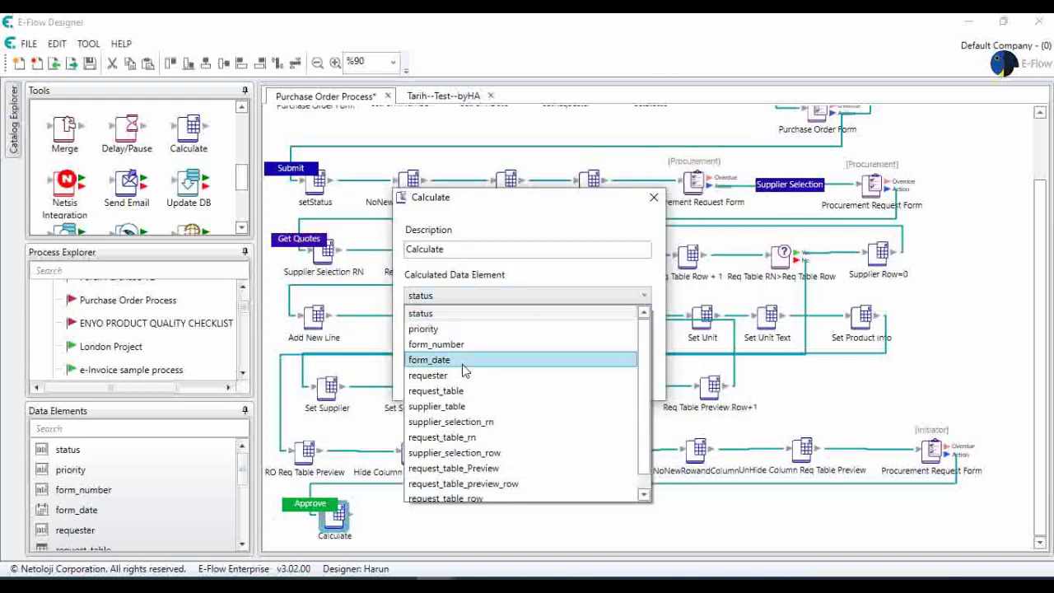
{"action": "scroll", "coordinate": [465, 375], "scroll_direction": "down", "scroll_amount": 1}
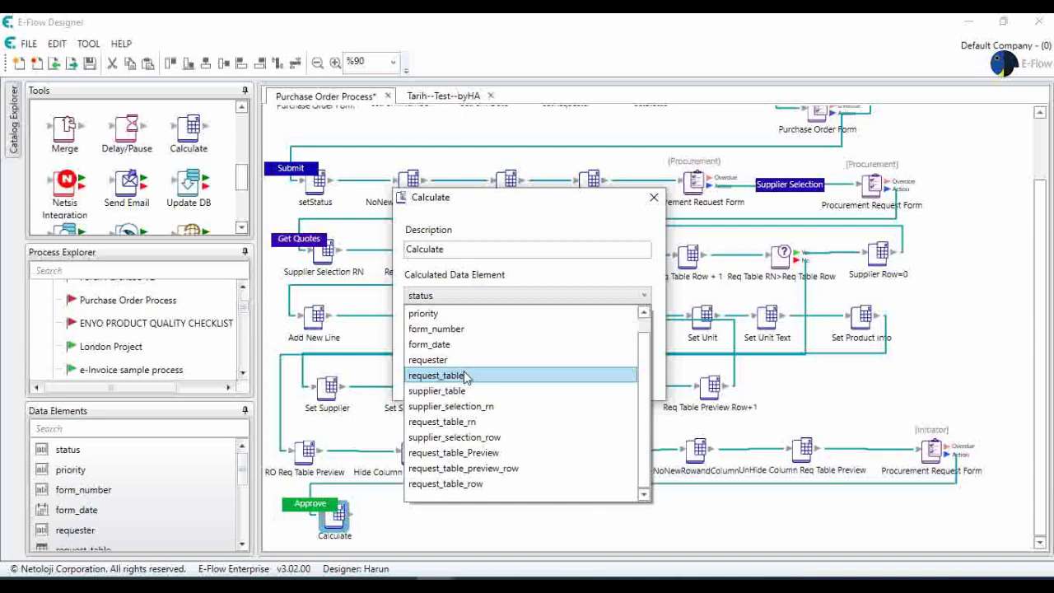
{"action": "left_click", "coordinate": [471, 453]}
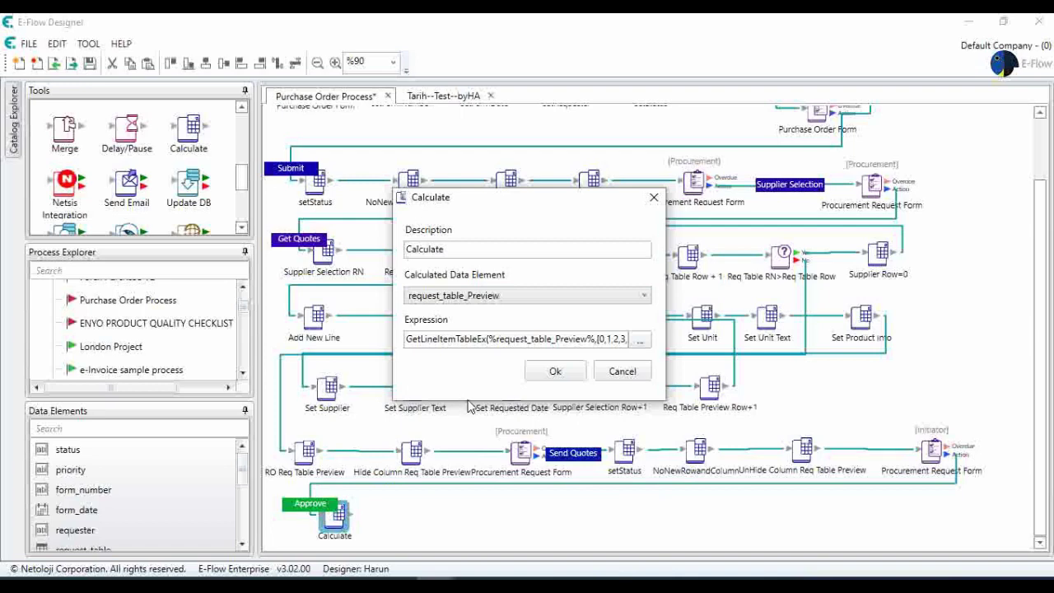
Rename the Calculate activity Transfer Orders to Table and accept its settings
{"action": "left_click", "coordinate": [451, 250]}
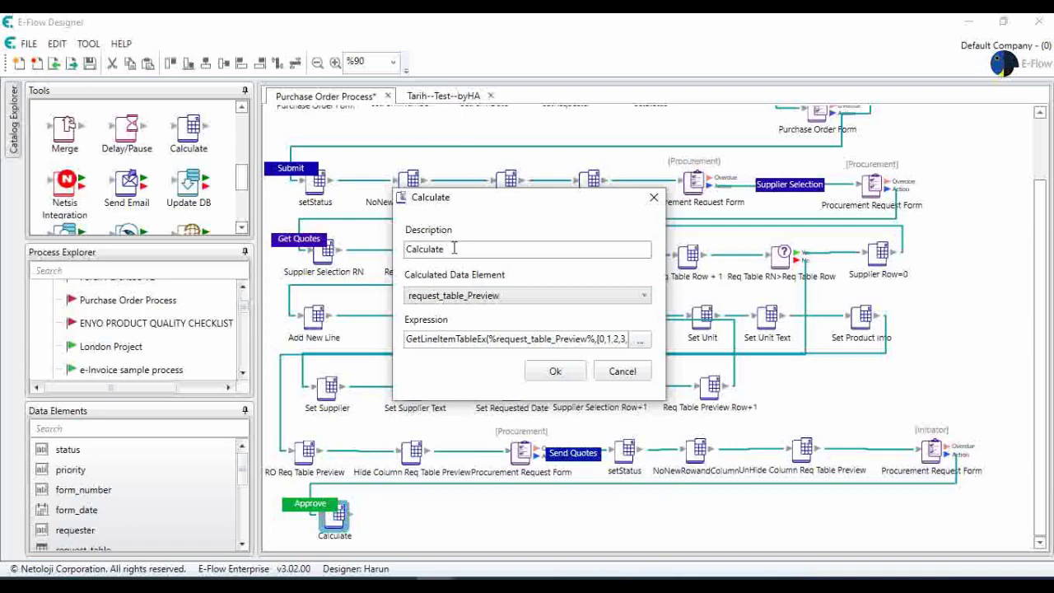
{"action": "left_click_drag", "start_coordinate": [451, 250], "coordinate": [338, 250]}
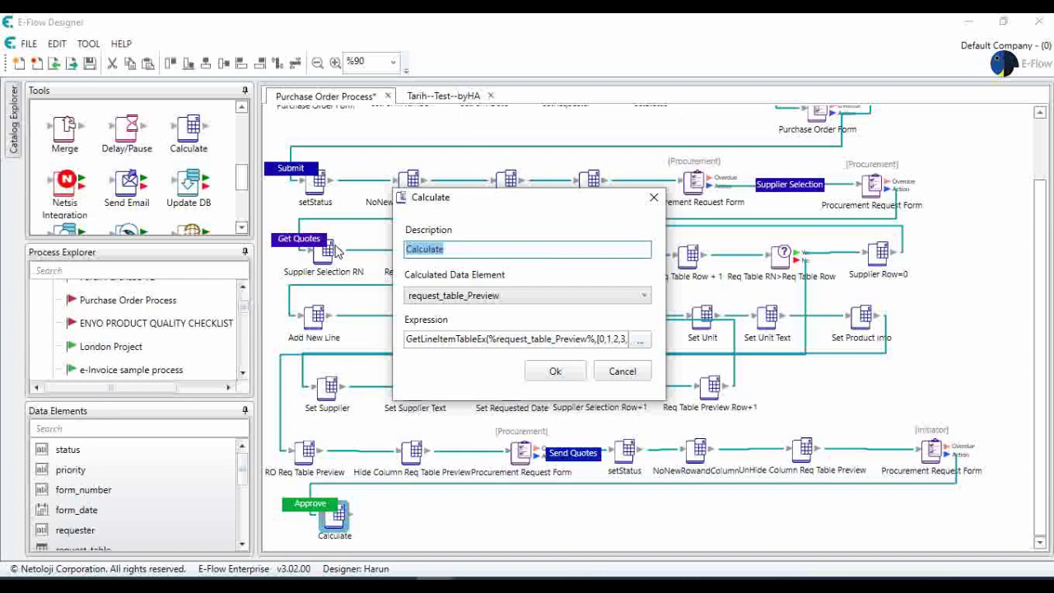
{"action": "type", "text": "TransferOrders to "}
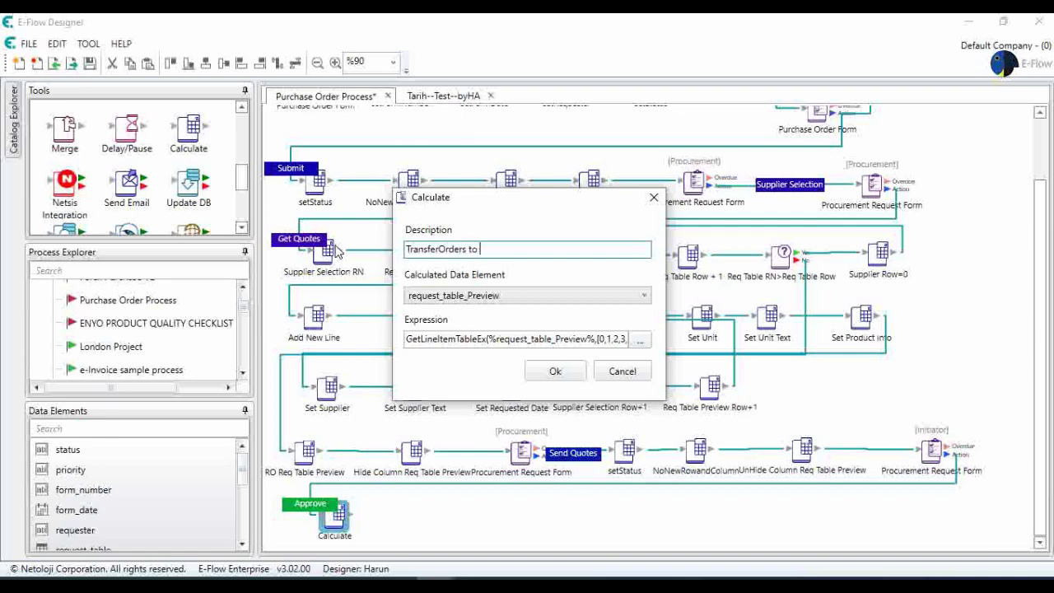
{"action": "type", "text": "Table"}
{"action": "key", "text": "Left"}
{"action": "key", "text": "Left"}
{"action": "key", "text": "Left"}
{"action": "key", "text": "Left"}
{"action": "key", "text": "Left"}
{"action": "key", "text": "Left"}
{"action": "key", "text": "Left"}
{"action": "key", "text": "Left"}
{"action": "key", "text": "Left"}
{"action": "key", "text": "Left"}
{"action": "key", "text": "Left"}
{"action": "key", "text": "Left"}
{"action": "key", "text": "Left"}
{"action": "key", "text": "Left"}
{"action": "key", "text": "Left"}
{"action": "left_click", "coordinate": [548, 372]}
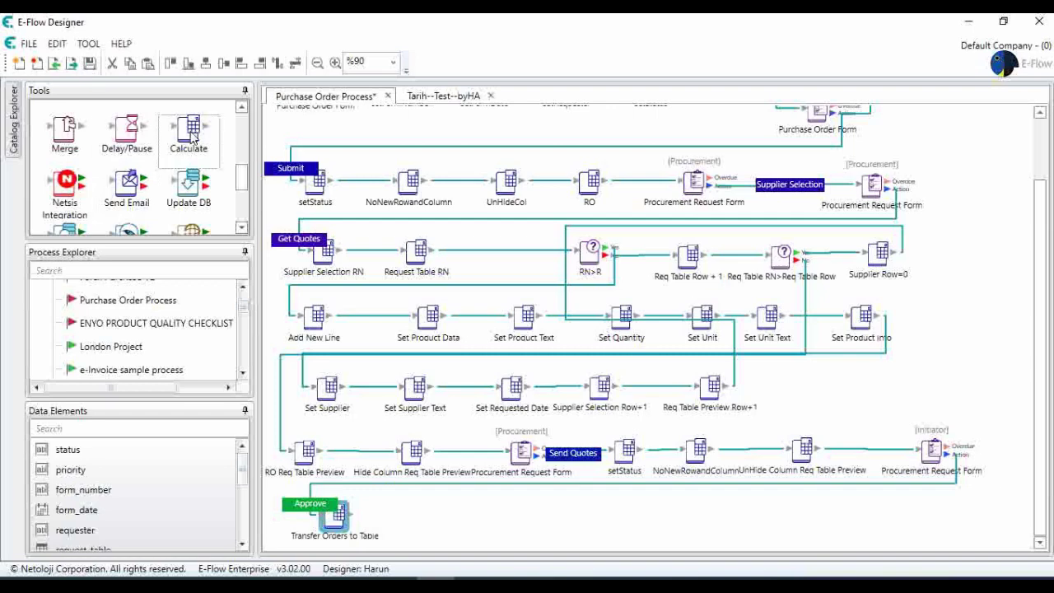
Place another Calculate activity beside Transfer Orders to Table and create a Numeric data element named Req_Table_PreviewRN
{"action": "left_click_drag", "start_coordinate": [189, 132], "coordinate": [428, 513]}
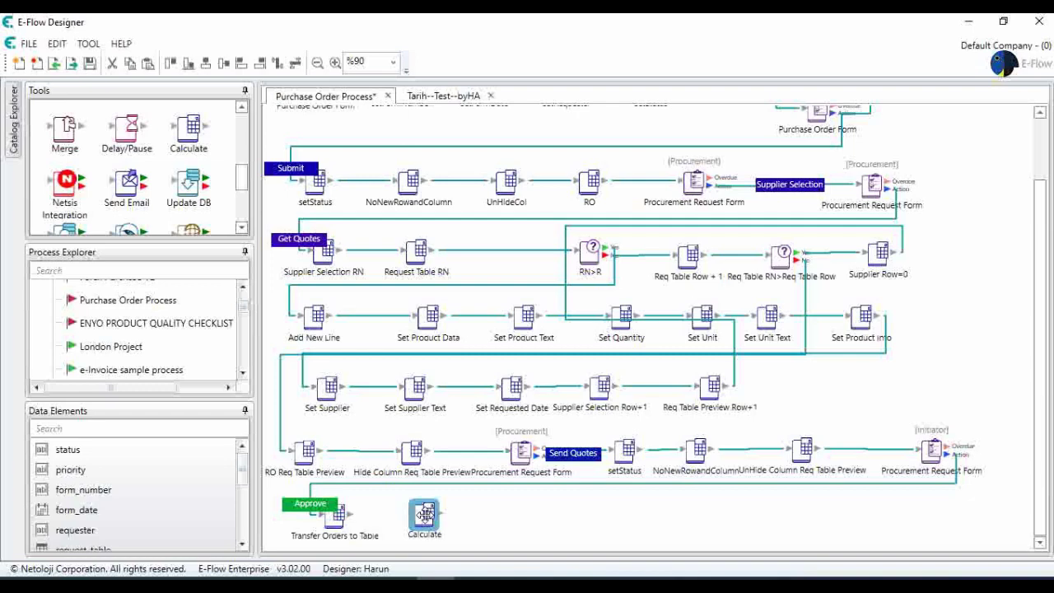
{"action": "scroll", "coordinate": [158, 493], "scroll_direction": "down", "scroll_amount": 5}
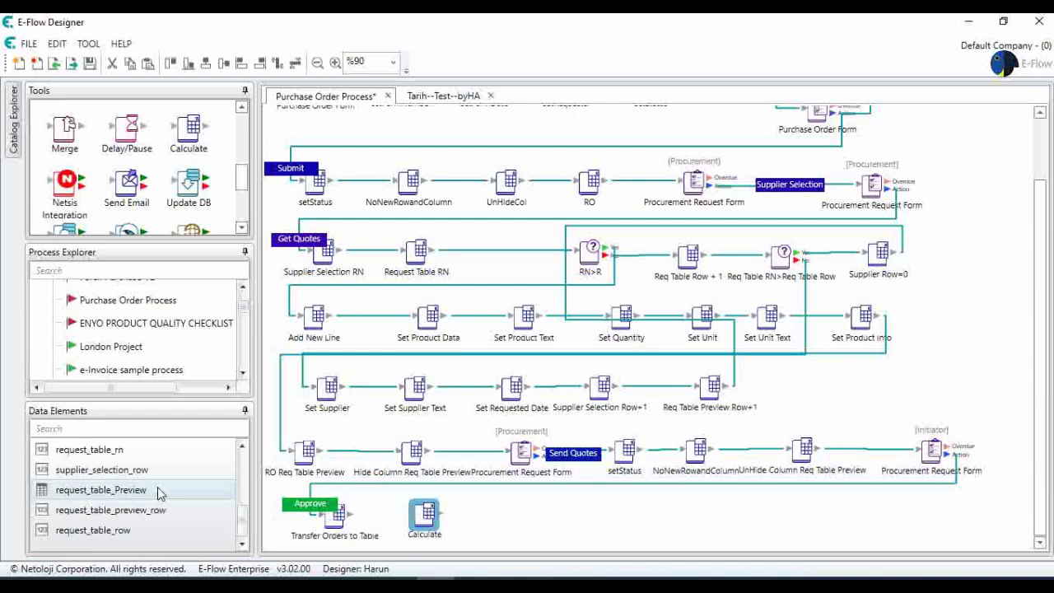
{"action": "right_click", "coordinate": [173, 527]}
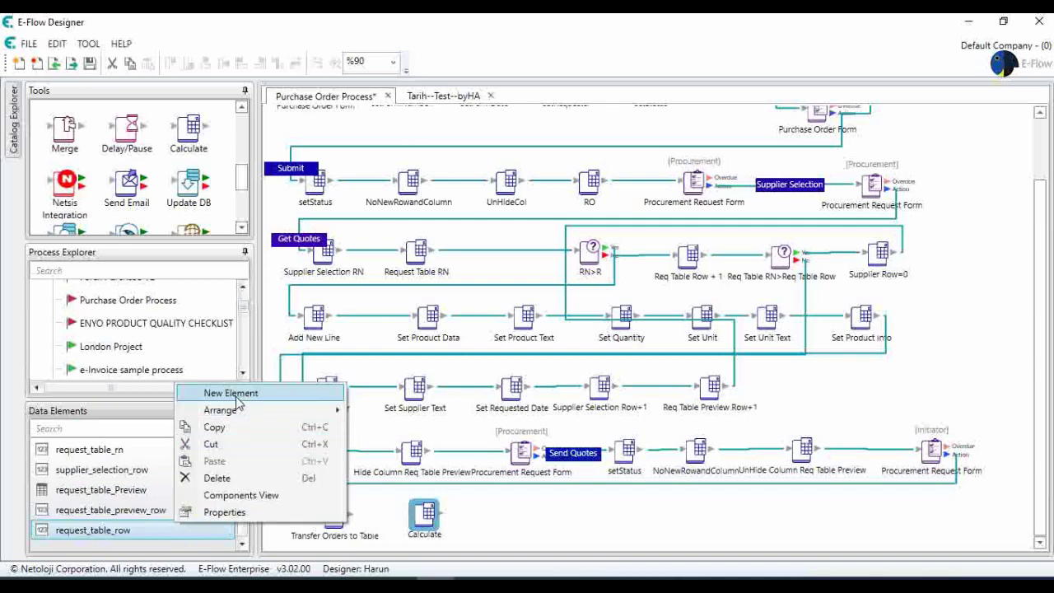
{"action": "left_click", "coordinate": [238, 397]}
{"action": "type", "text": "Reque"}
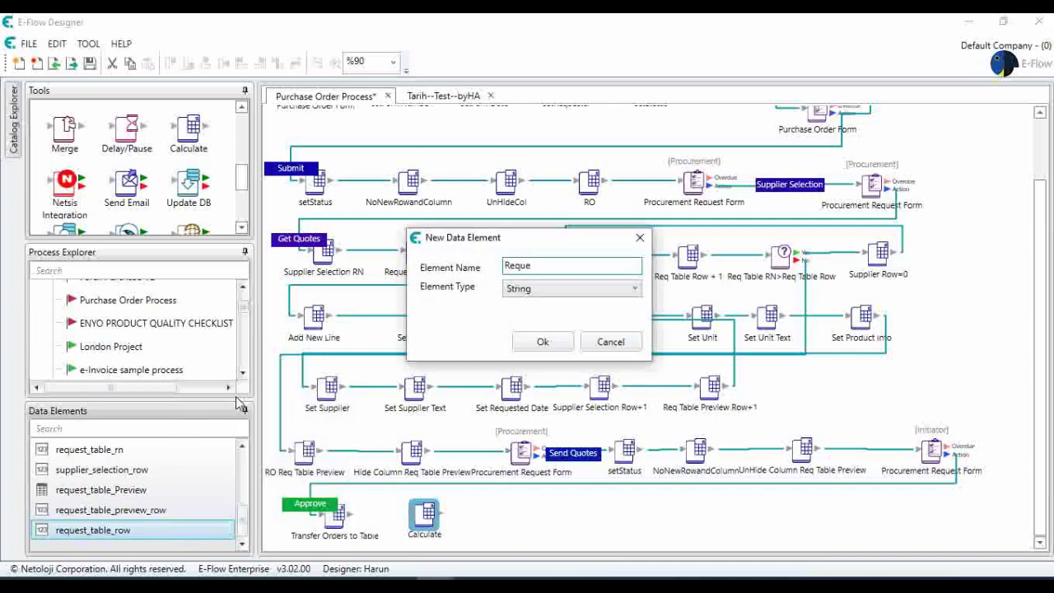
{"action": "key", "text": "BackSpace"}
{"action": "key", "text": "BackSpace"}
{"action": "type", "text": "Table PreviewRN"}
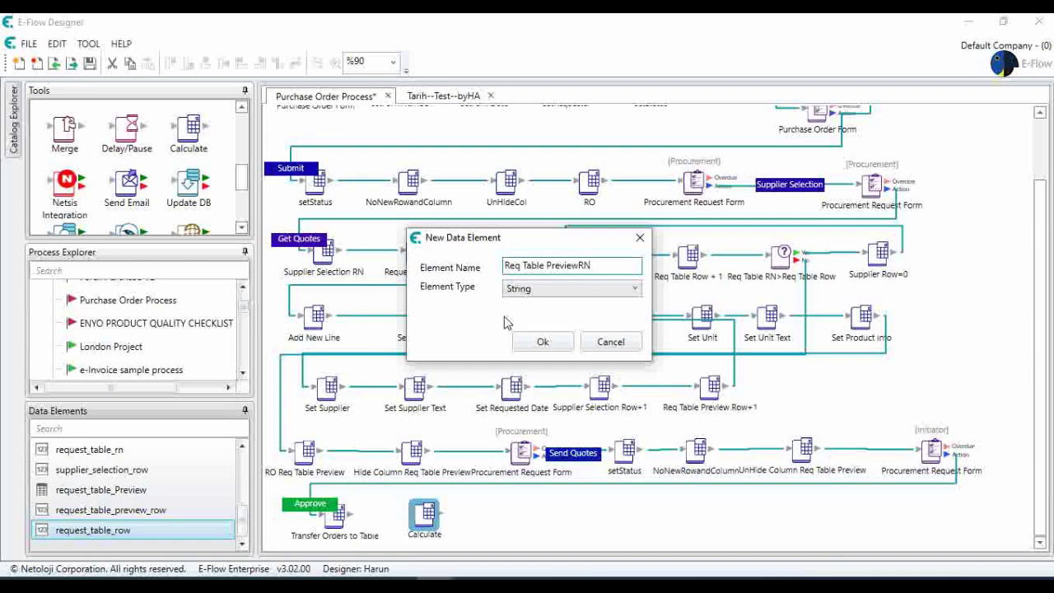
{"action": "left_click", "coordinate": [522, 265]}
{"action": "key", "text": "BackSpace"}
{"action": "type", "text": "_"}
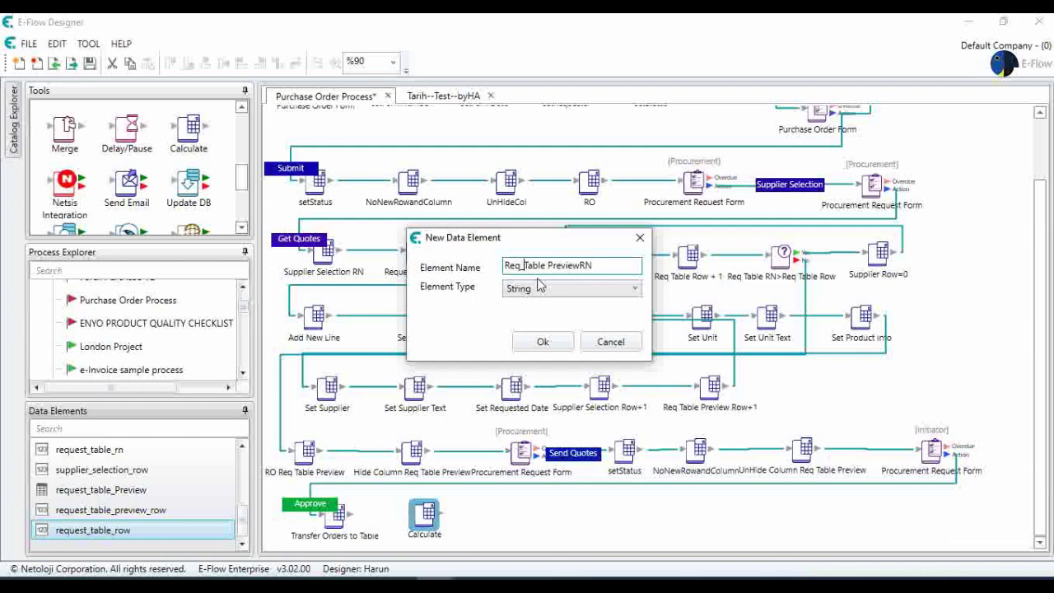
{"action": "key", "text": "Right"}
{"action": "key", "text": "Right"}
{"action": "key", "text": "Right"}
{"action": "key", "text": "Right"}
{"action": "key", "text": "Right"}
{"action": "type", "text": "_"}
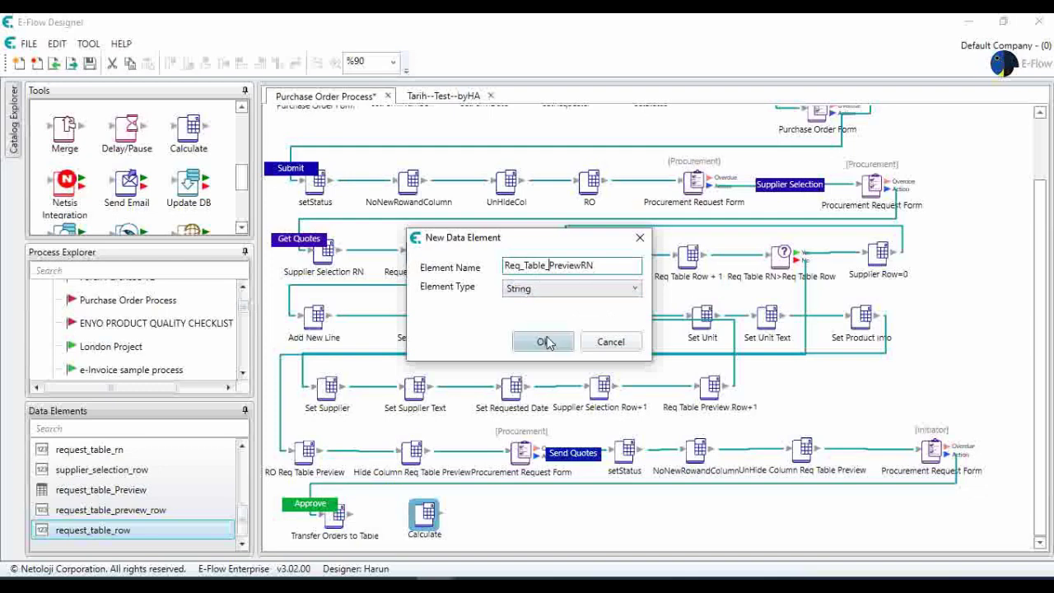
{"action": "left_click", "coordinate": [558, 290]}
{"action": "left_click", "coordinate": [543, 322]}
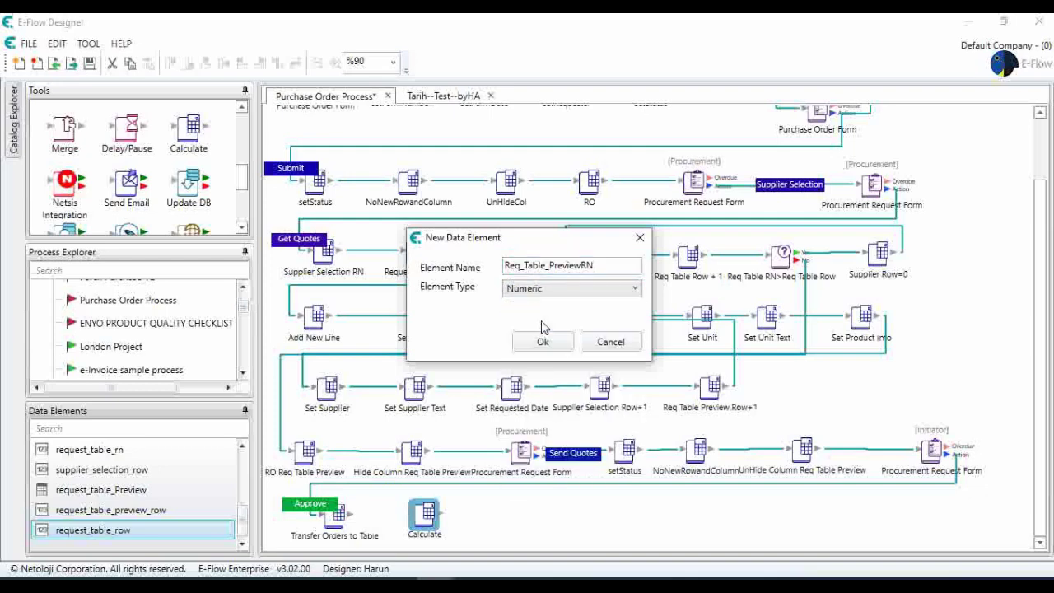
{"action": "left_click", "coordinate": [543, 342]}
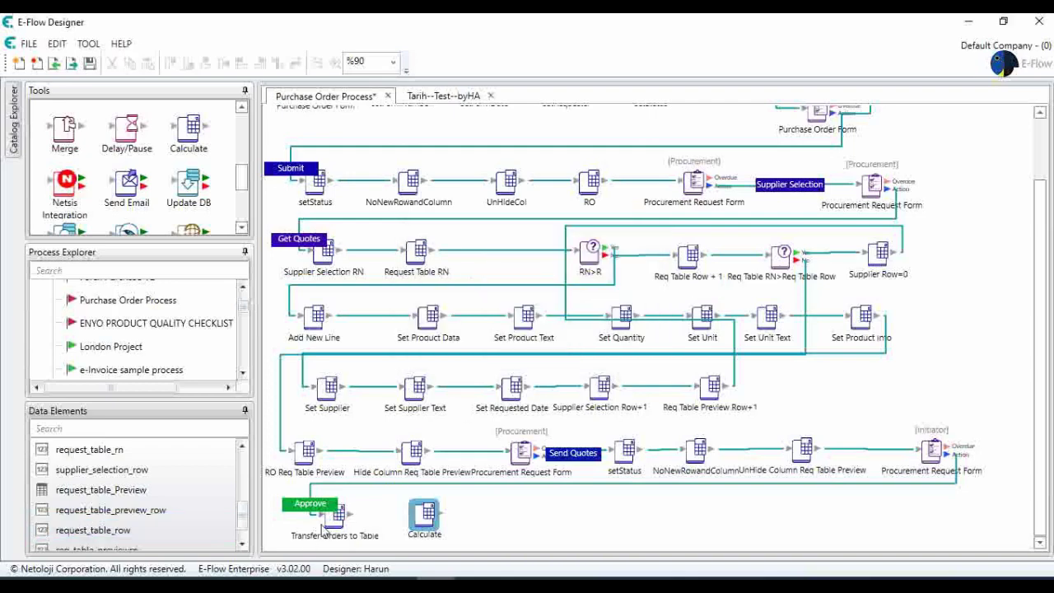
Set the calculated data element of the new Calculate activity beside Transfer Orders to Table to req_table_previewrn
{"action": "double_click", "coordinate": [423, 511]}
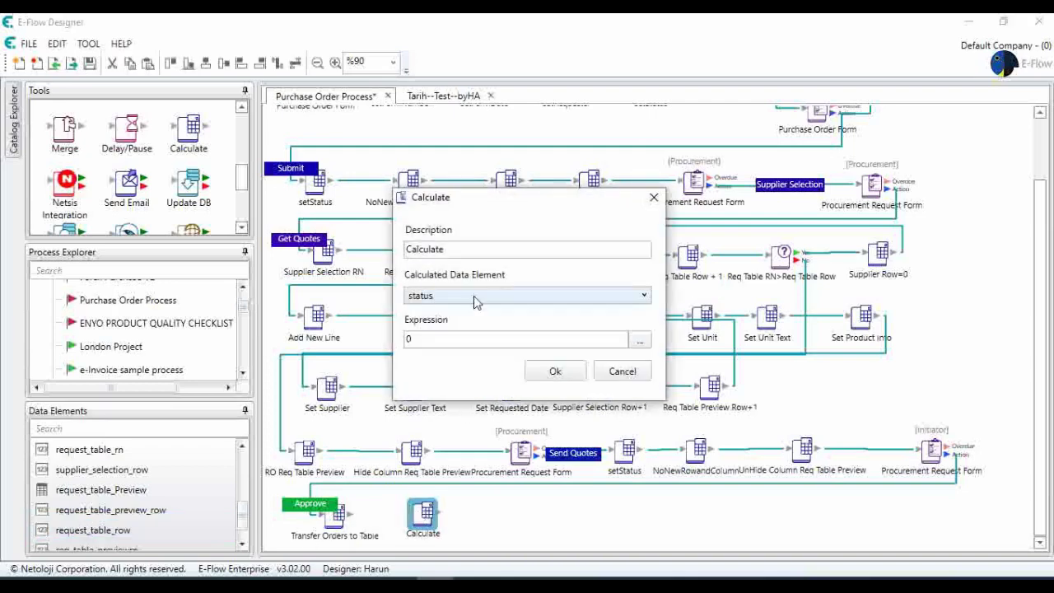
{"action": "left_click_drag", "start_coordinate": [464, 248], "coordinate": [317, 255]}
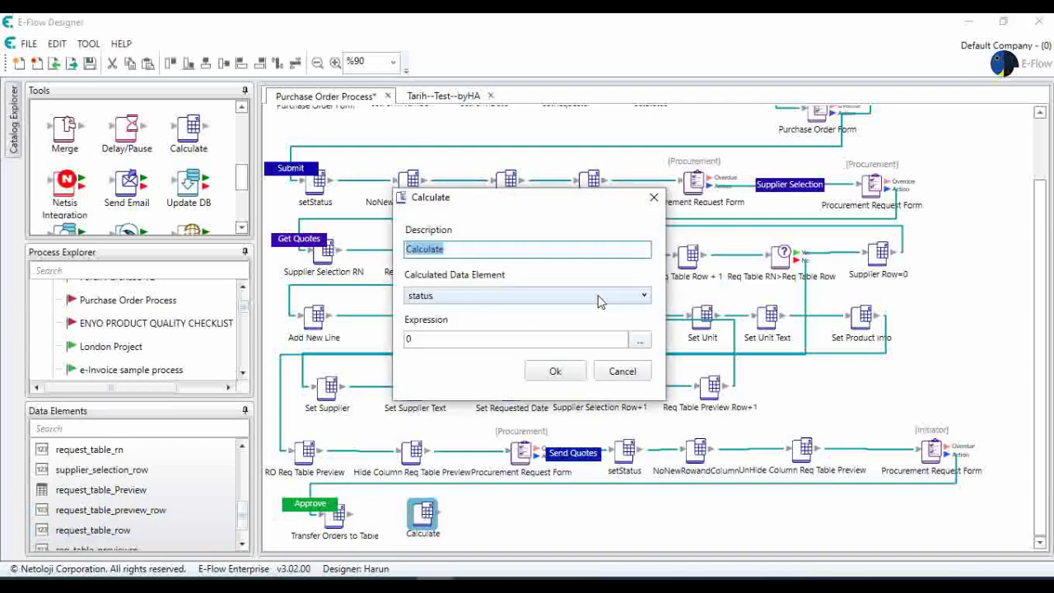
{"action": "left_click", "coordinate": [599, 298]}
{"action": "left_click", "coordinate": [599, 297]}
{"action": "left_click", "coordinate": [599, 298]}
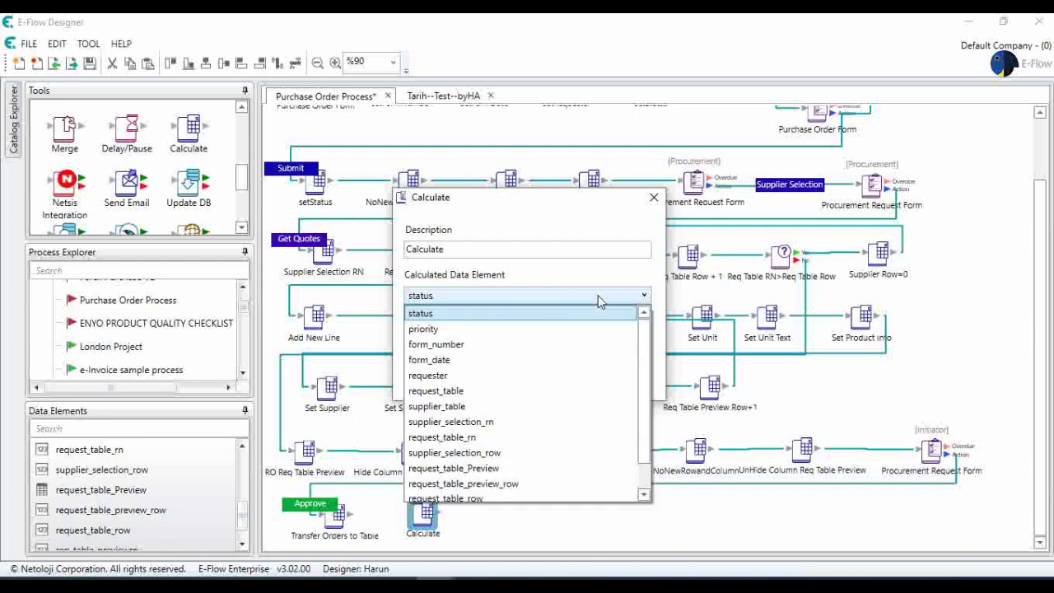
{"action": "scroll", "coordinate": [539, 449], "scroll_direction": "down", "scroll_amount": 1}
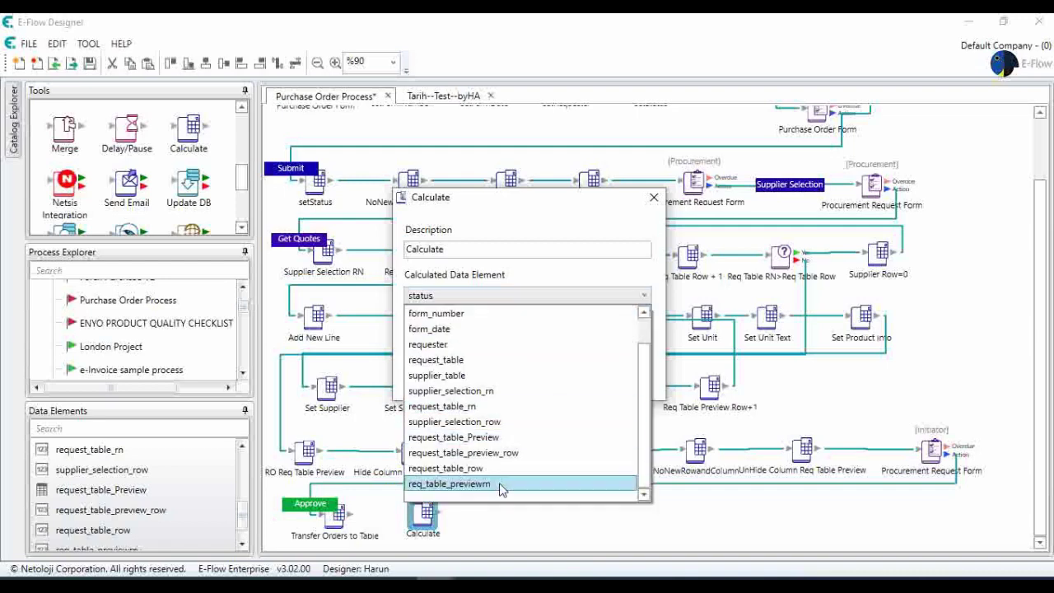
{"action": "left_click", "coordinate": [501, 488]}
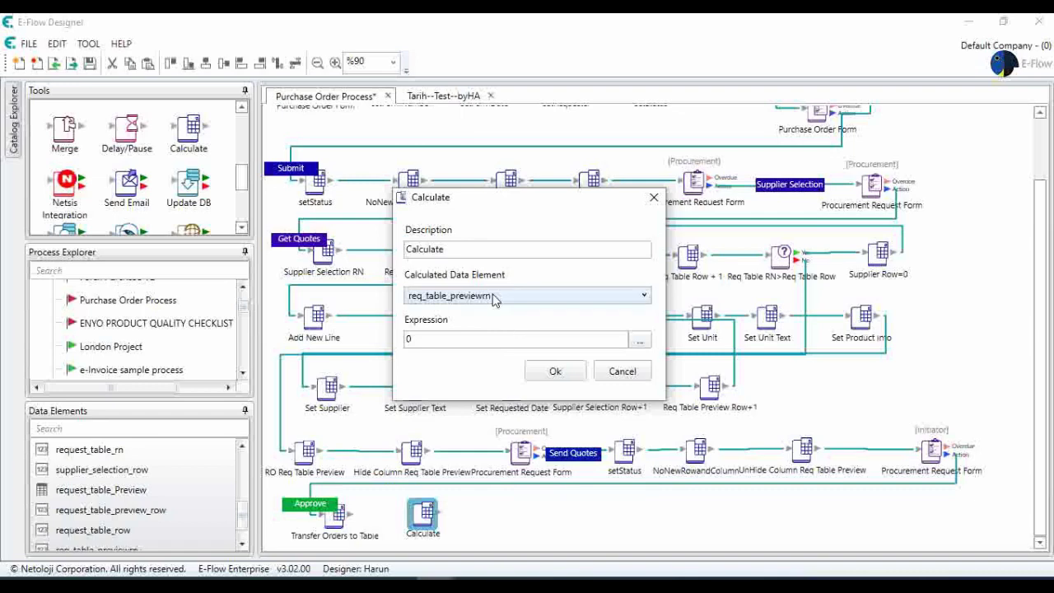
{"action": "left_click", "coordinate": [469, 251]}
Replace the activity's expression with the GetLineItemRowCount(table) function in the Formula Window
{"action": "left_click", "coordinate": [640, 340]}
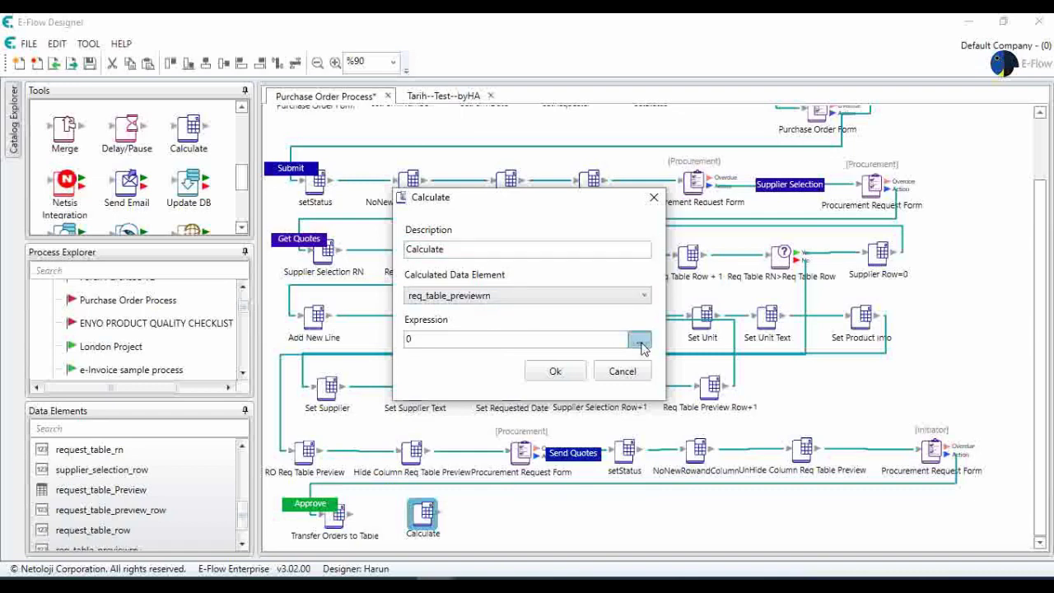
{"action": "left_click_drag", "start_coordinate": [360, 202], "coordinate": [263, 208]}
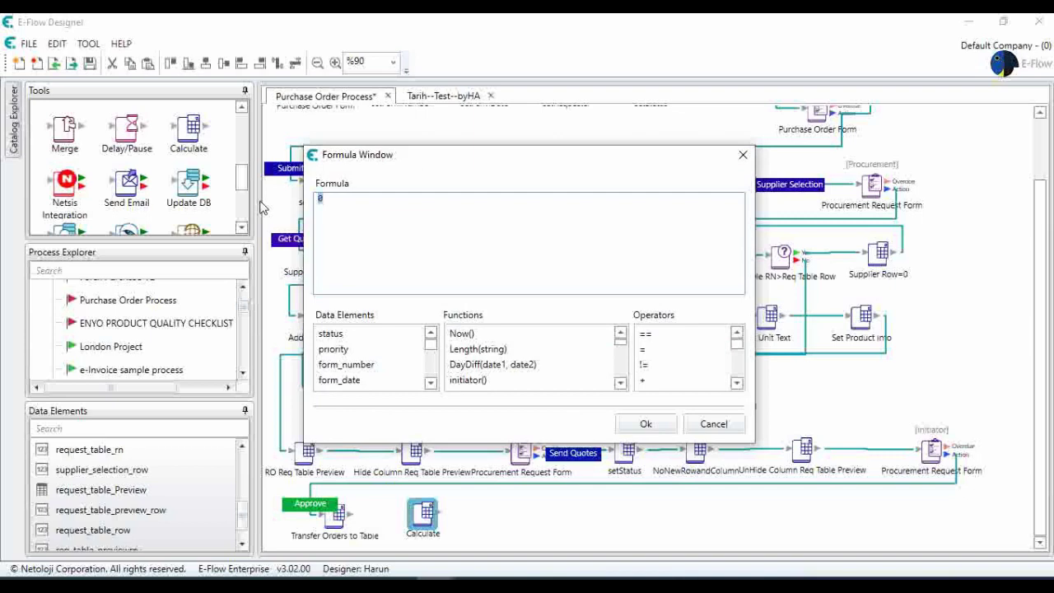
{"action": "key", "text": "BackSpace"}
{"action": "left_click", "coordinate": [492, 336]}
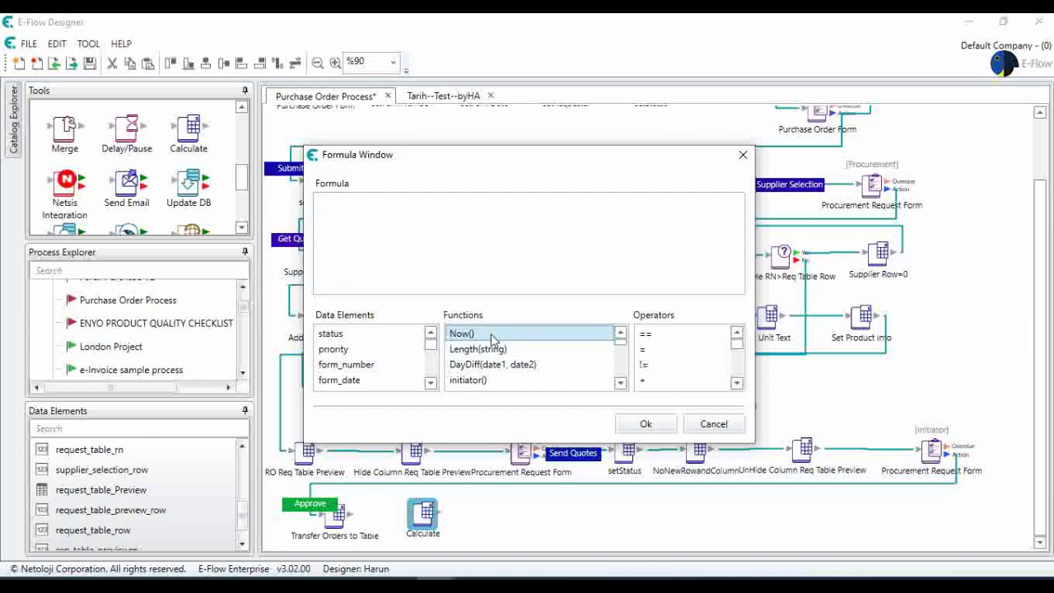
{"action": "key", "text": "g"}
{"action": "key", "text": "g"}
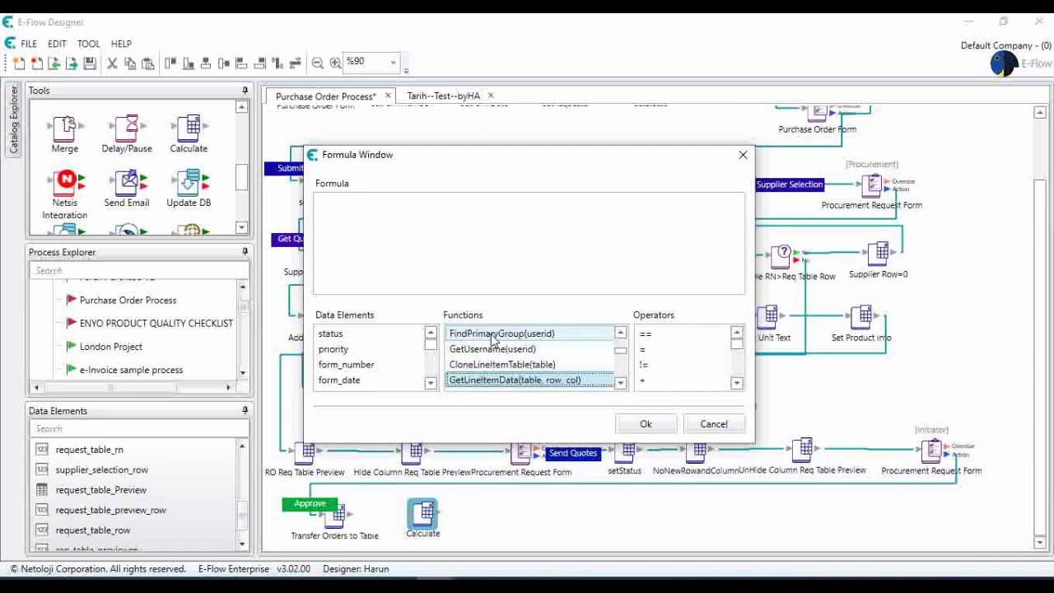
{"action": "key", "text": "g"}
{"action": "key", "text": "g"}
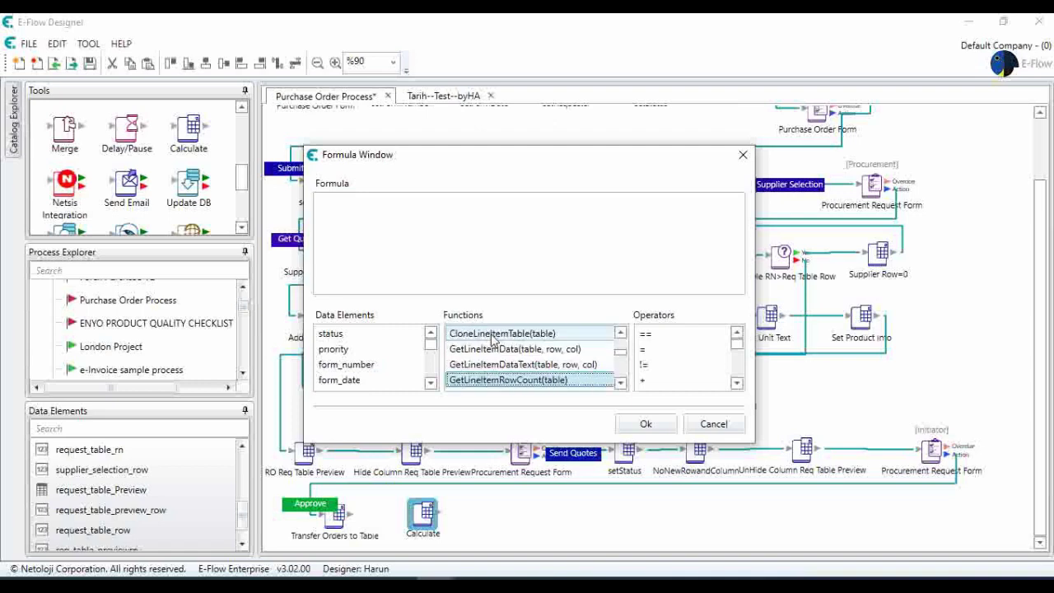
{"action": "double_click", "coordinate": [527, 381]}
Replace the function's table argument with the request_table_Preview data element and accept the formula
{"action": "left_click", "coordinate": [429, 202]}
{"action": "double_click", "coordinate": [429, 201]}
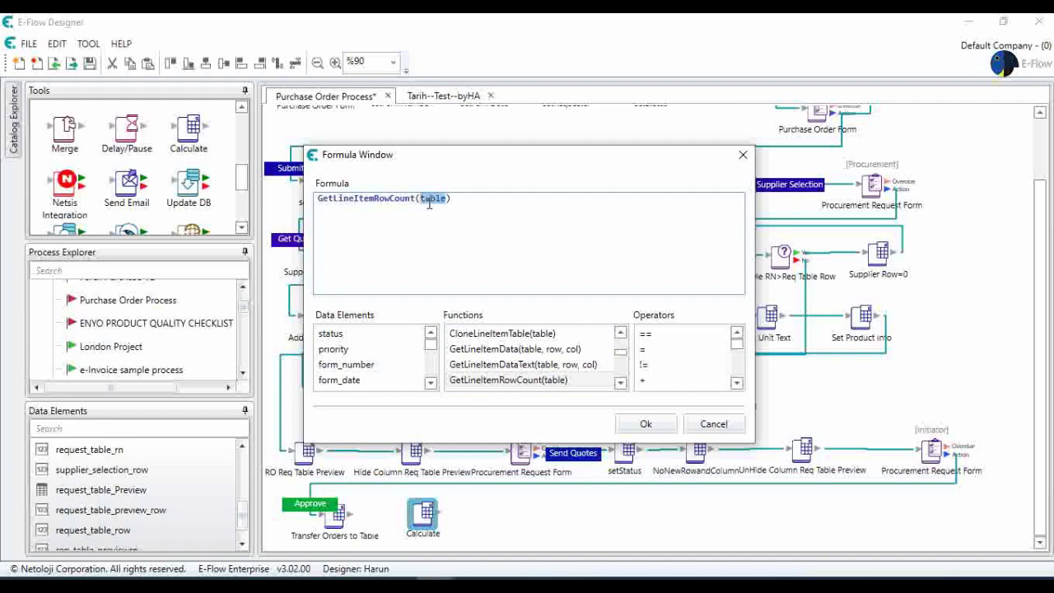
{"action": "key", "text": "BackSpace"}
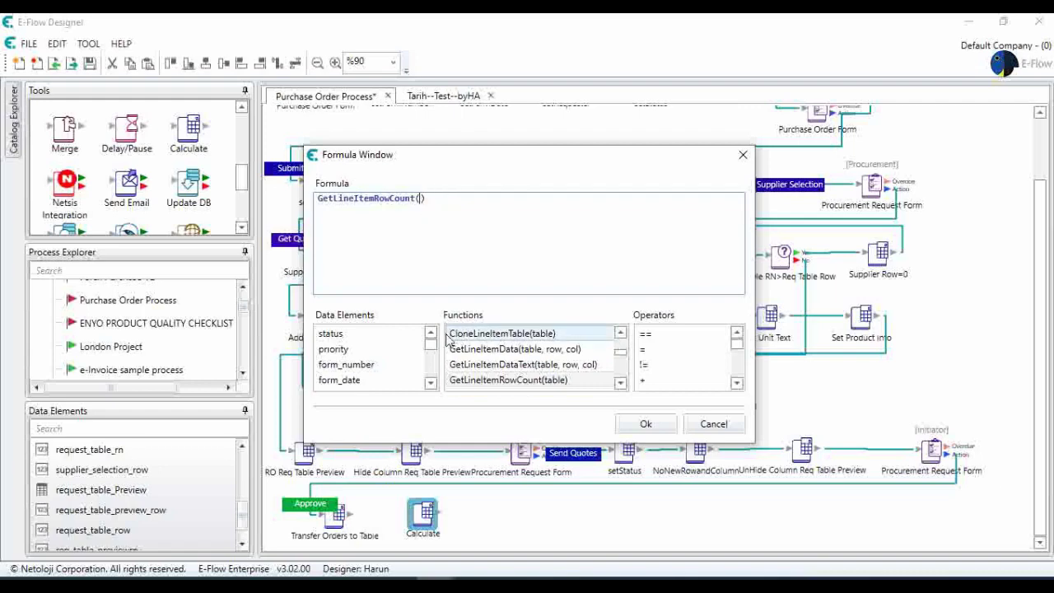
{"action": "scroll", "coordinate": [435, 350], "scroll_direction": "down", "scroll_amount": 10}
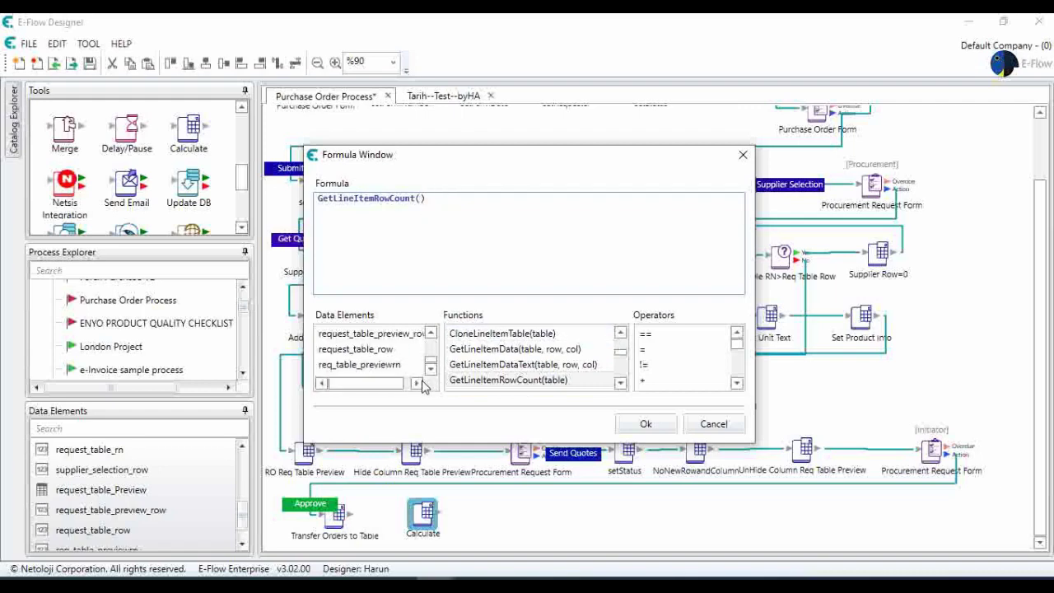
{"action": "left_click", "coordinate": [430, 334]}
{"action": "double_click", "coordinate": [402, 333]}
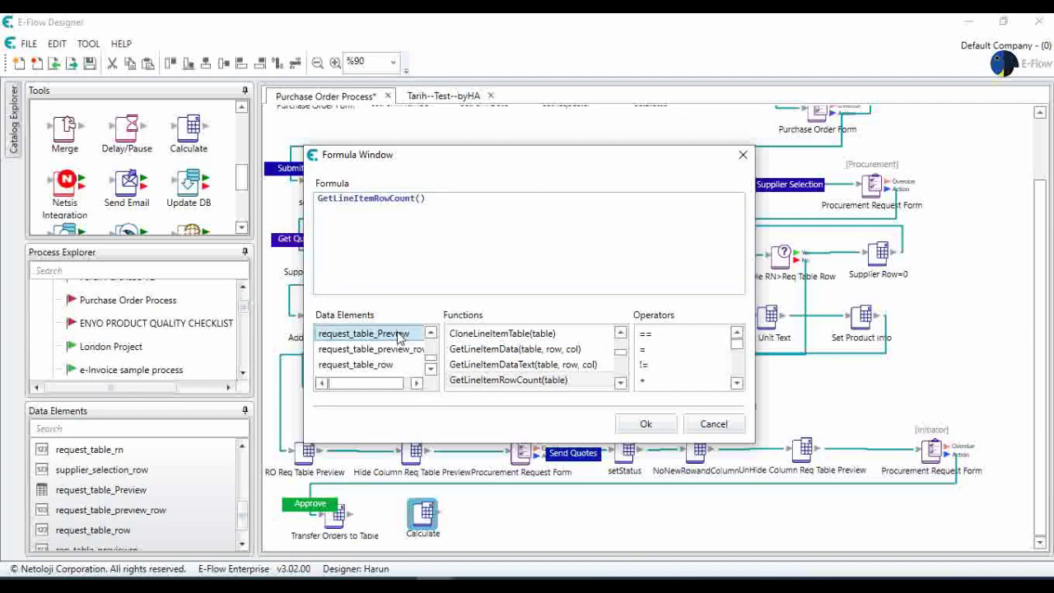
{"action": "left_click", "coordinate": [646, 423]}
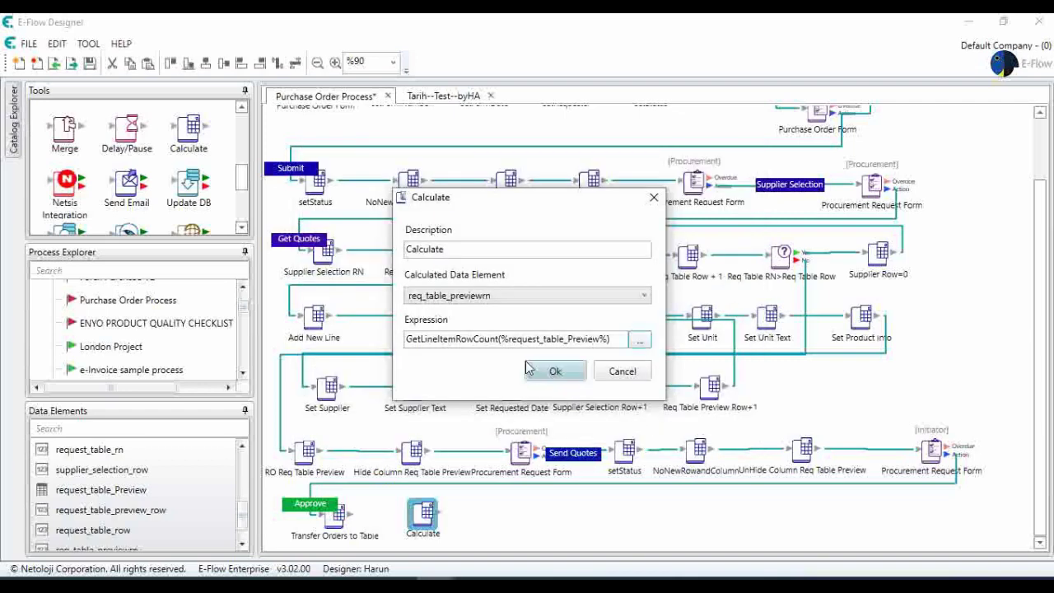
Rename the Calculate activity Req Table PreviewRN and accept its settings
{"action": "left_click_drag", "start_coordinate": [474, 250], "coordinate": [359, 249]}
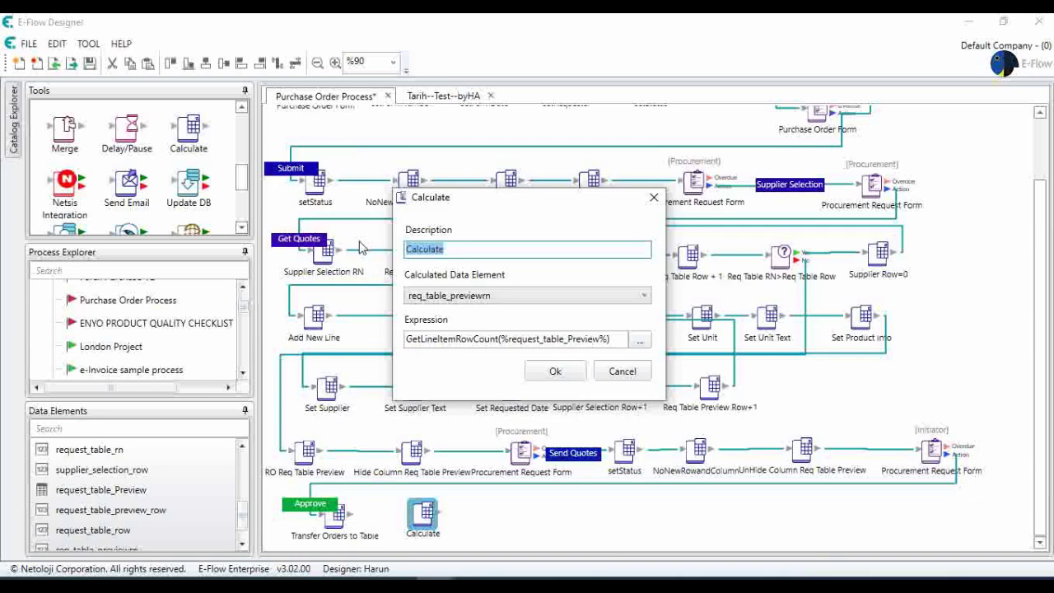
{"action": "type", "text": "Req Table Pre"}
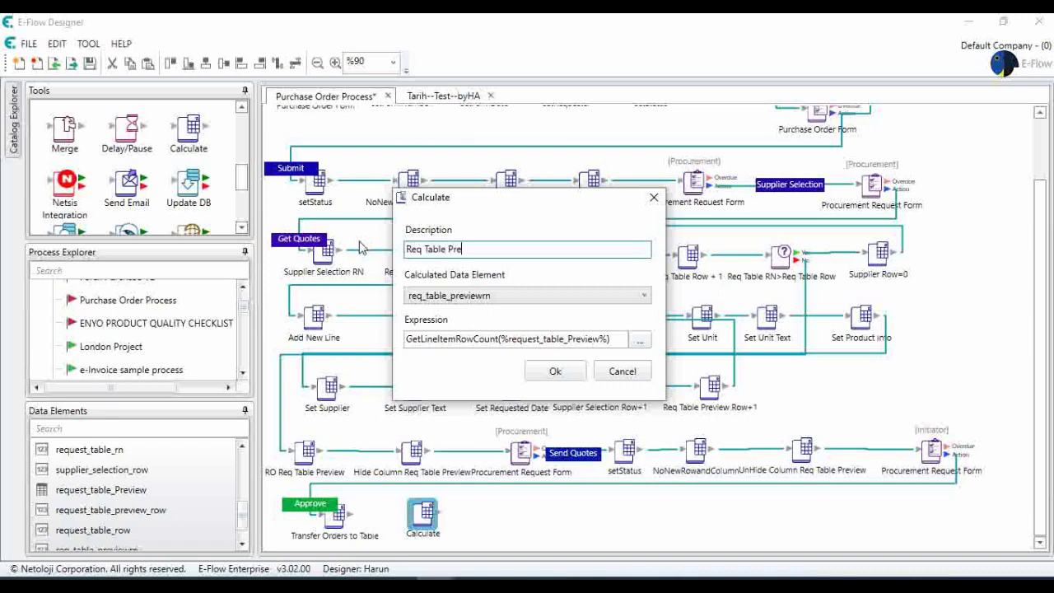
{"action": "type", "text": "viewRN"}
{"action": "left_click", "coordinate": [562, 372]}
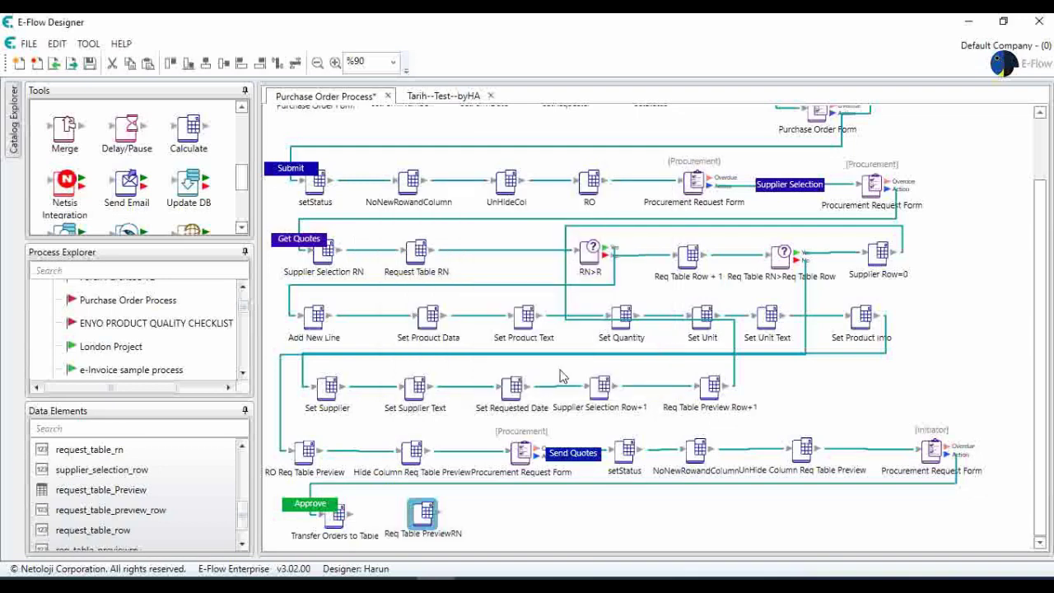
Connect Transfer Orders to Table to Req Table PreviewRN and align the two activities in a straight row
{"action": "left_click", "coordinate": [337, 515]}
{"action": "scroll", "coordinate": [154, 525], "scroll_direction": "down", "scroll_amount": 1}
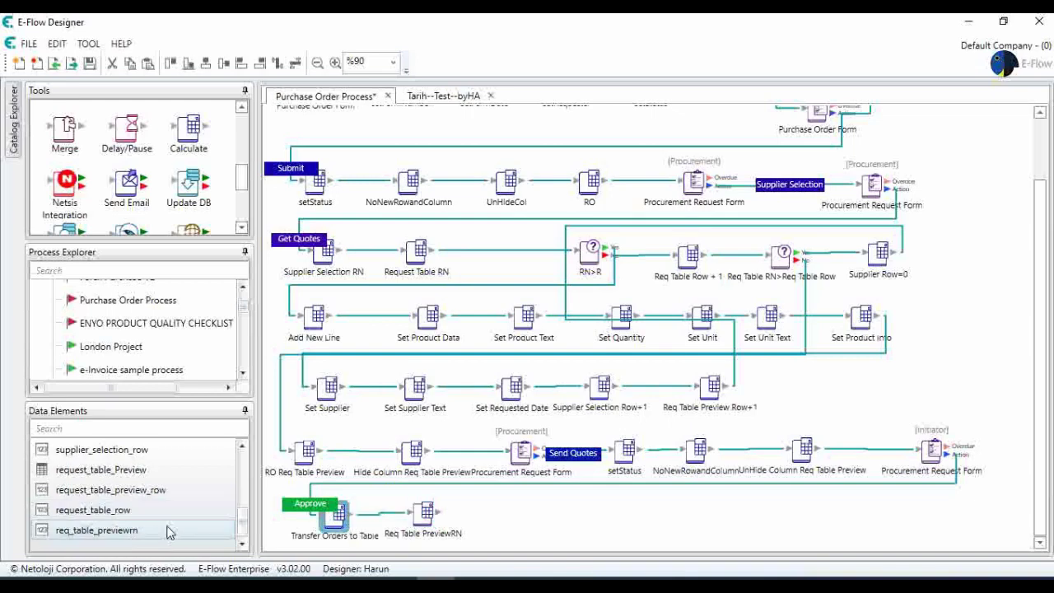
{"action": "left_click_drag", "start_coordinate": [423, 515], "coordinate": [430, 517]}
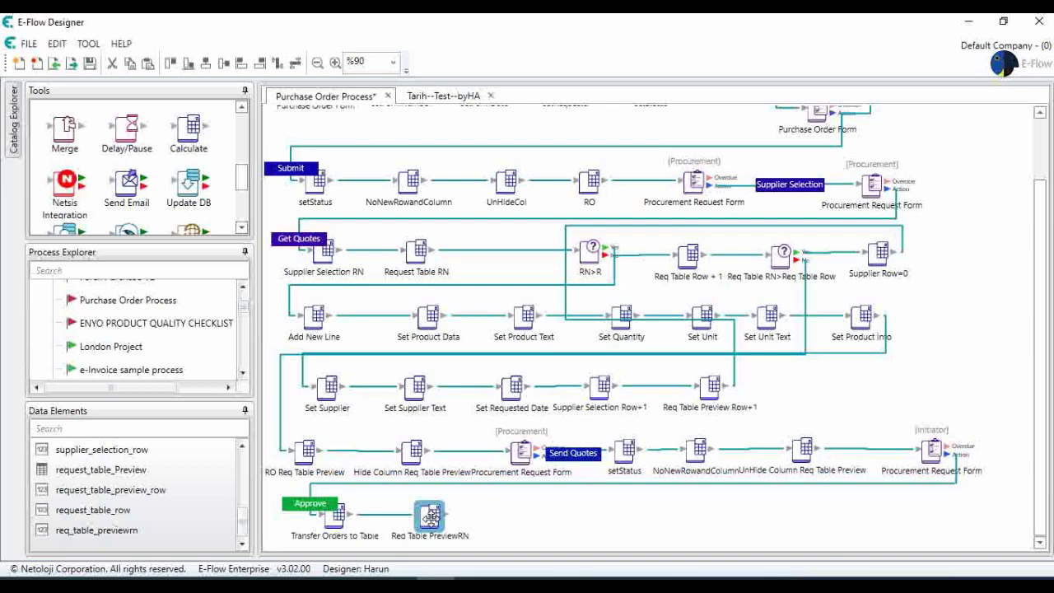
Place another Calculate activity beside Req Table PreviewRN and connect the two, aligned in the same row
{"action": "scroll", "coordinate": [648, 320], "scroll_direction": "up", "scroll_amount": 2}
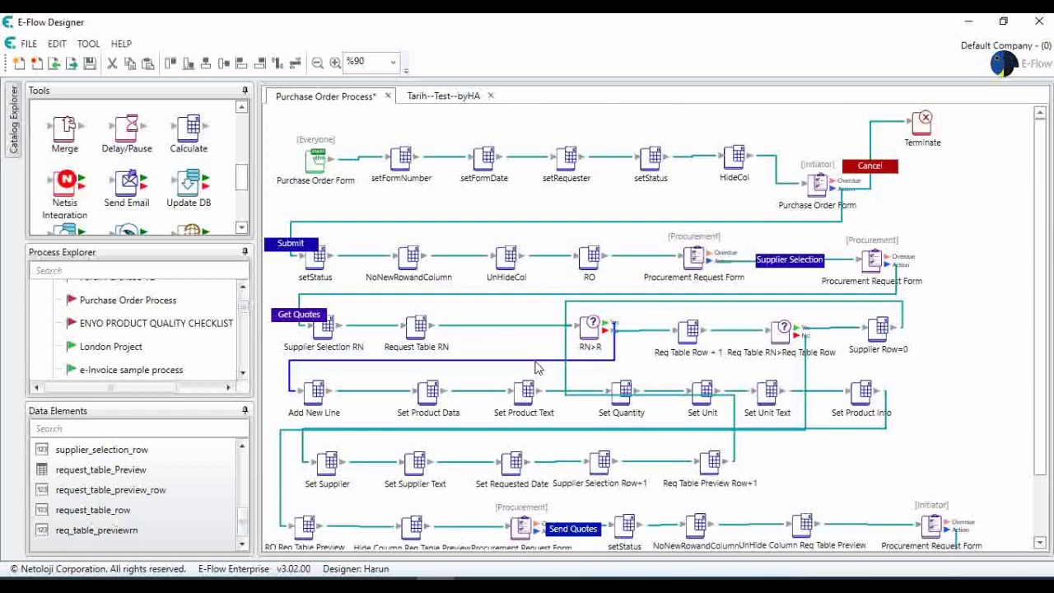
{"action": "scroll", "coordinate": [535, 368], "scroll_direction": "down", "scroll_amount": 2}
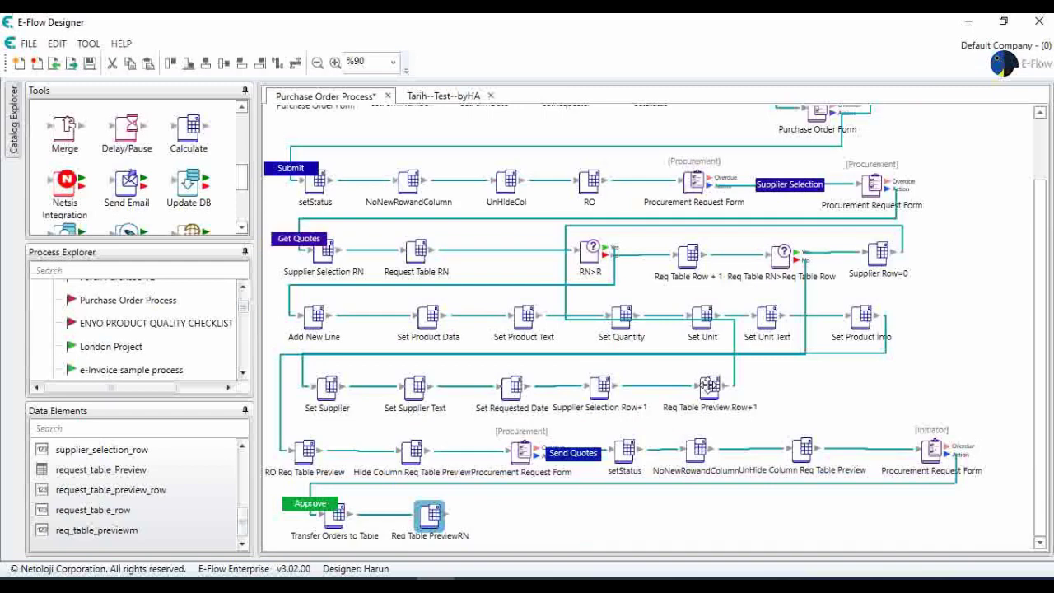
{"action": "scroll", "coordinate": [156, 326], "scroll_direction": "down", "scroll_amount": 1}
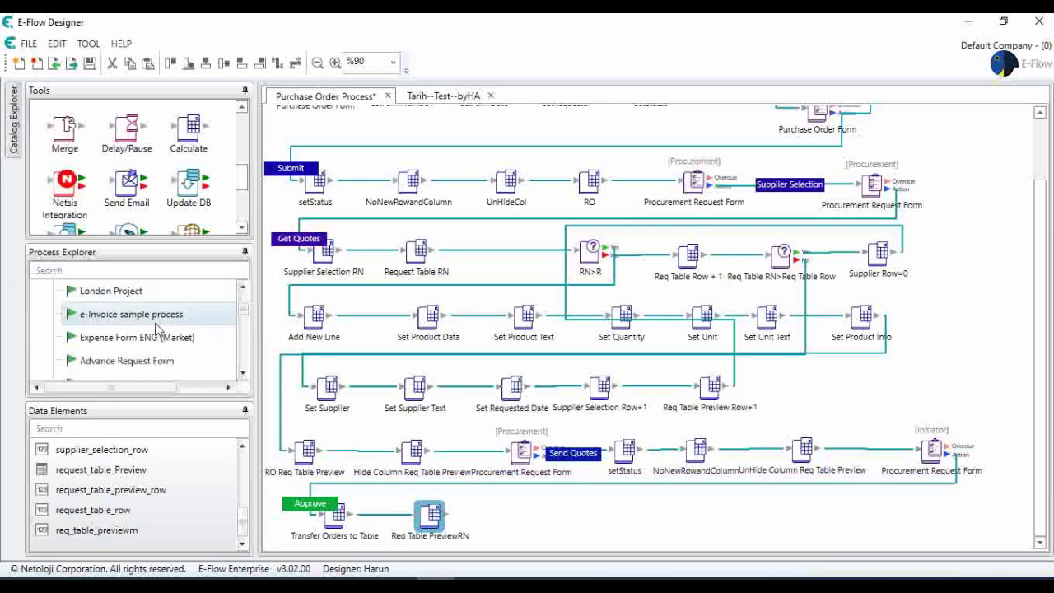
{"action": "scroll", "coordinate": [156, 321], "scroll_direction": "up", "scroll_amount": 4}
{"action": "scroll", "coordinate": [157, 321], "scroll_direction": "down", "scroll_amount": 3}
{"action": "scroll", "coordinate": [156, 321], "scroll_direction": "up", "scroll_amount": 2}
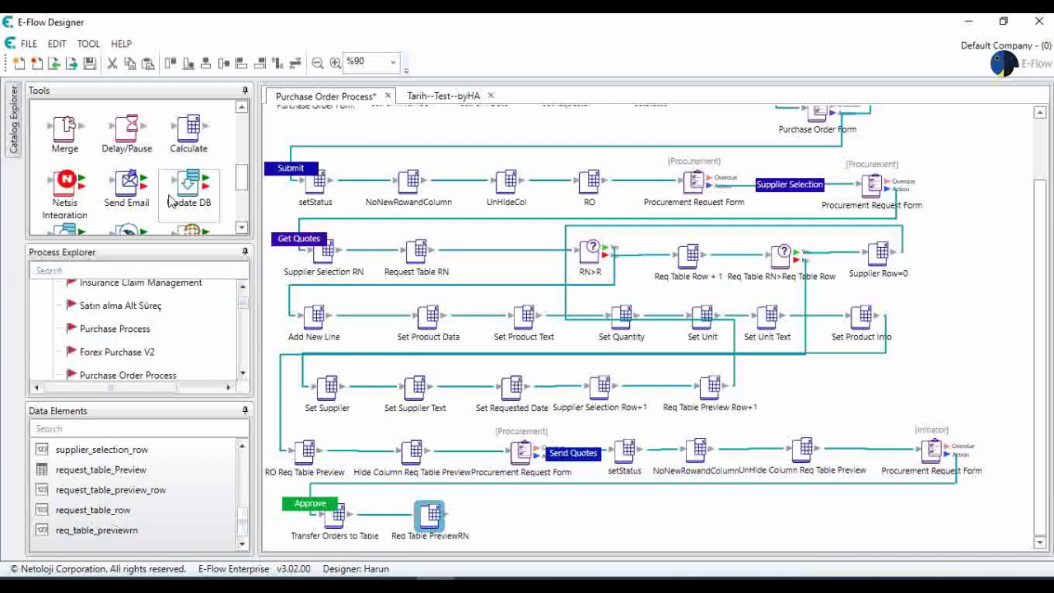
{"action": "left_click_drag", "start_coordinate": [170, 201], "coordinate": [522, 511]}
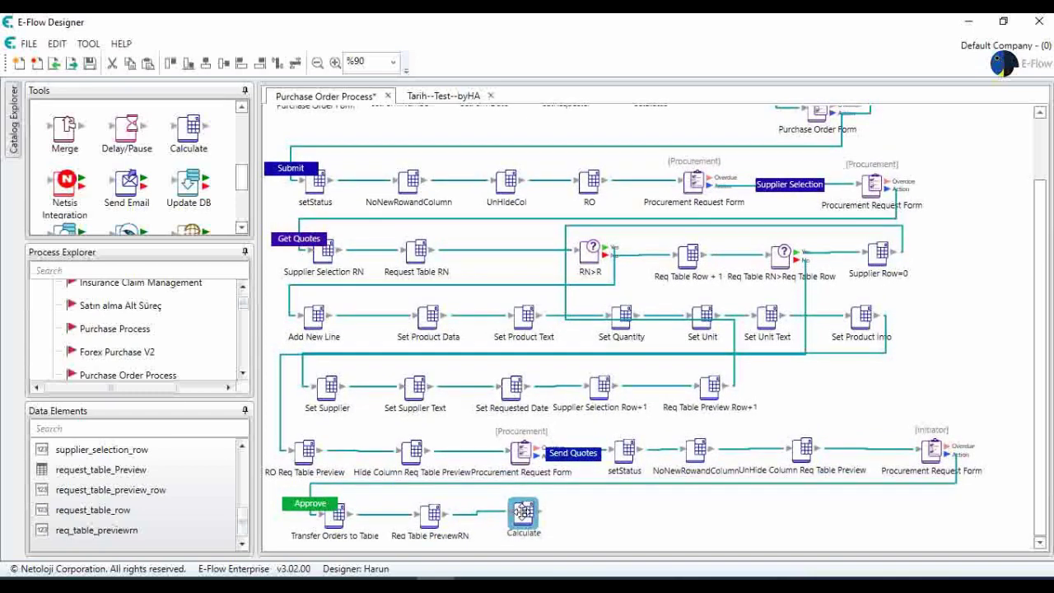
Set the new Calculate activity's calculated data element to request_table_preview_row
{"action": "double_click", "coordinate": [523, 516]}
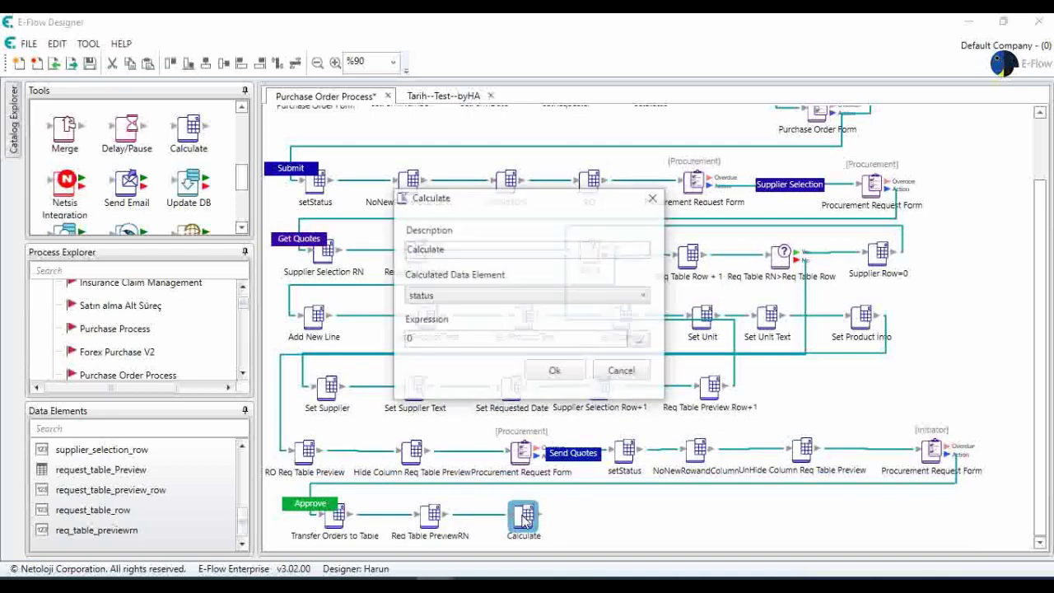
{"action": "left_click", "coordinate": [463, 296]}
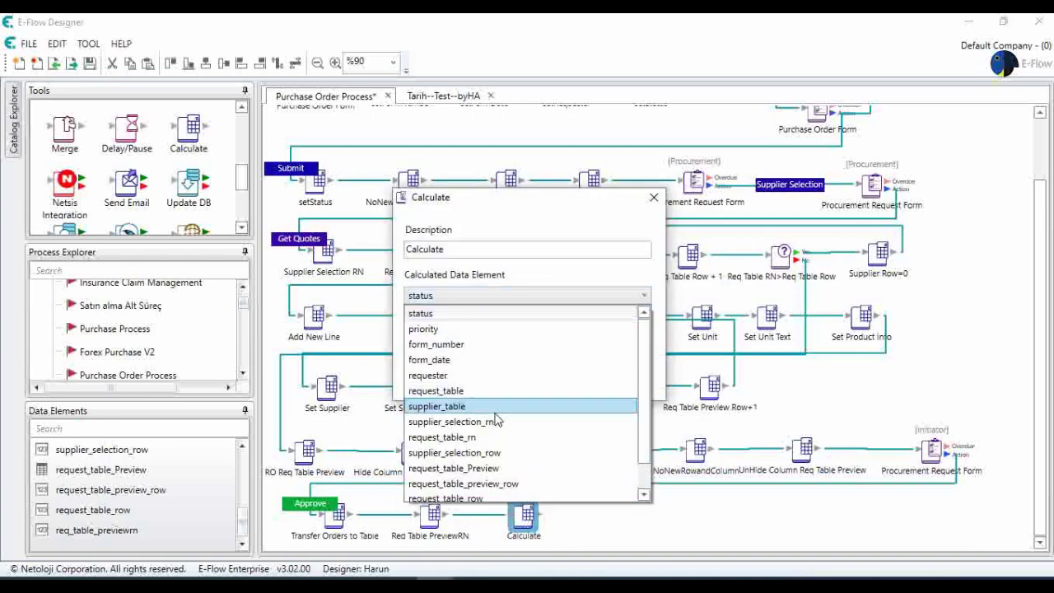
{"action": "scroll", "coordinate": [503, 440], "scroll_direction": "down", "scroll_amount": 1}
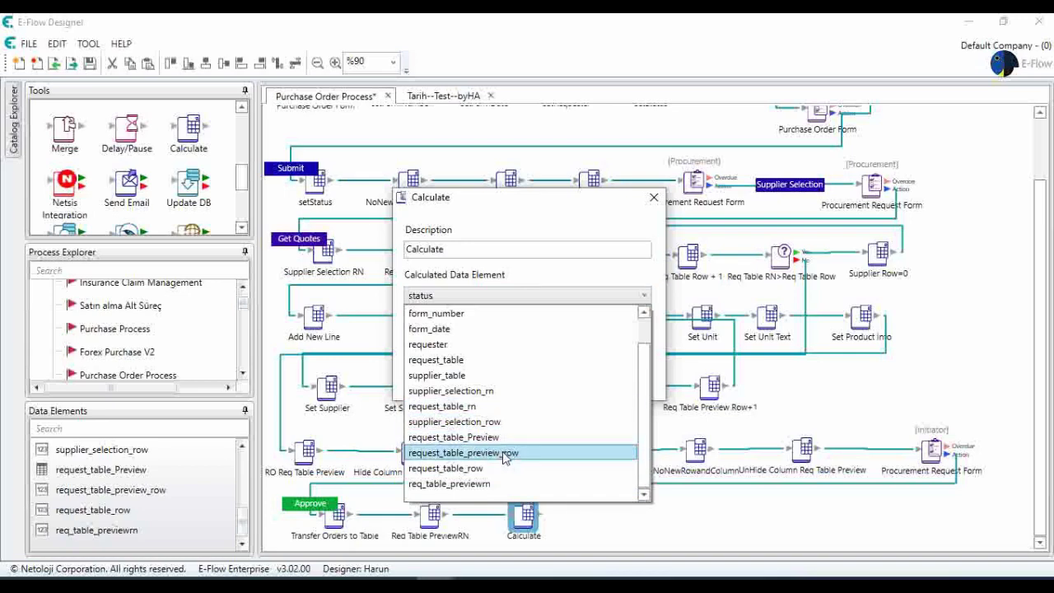
{"action": "left_click", "coordinate": [508, 459]}
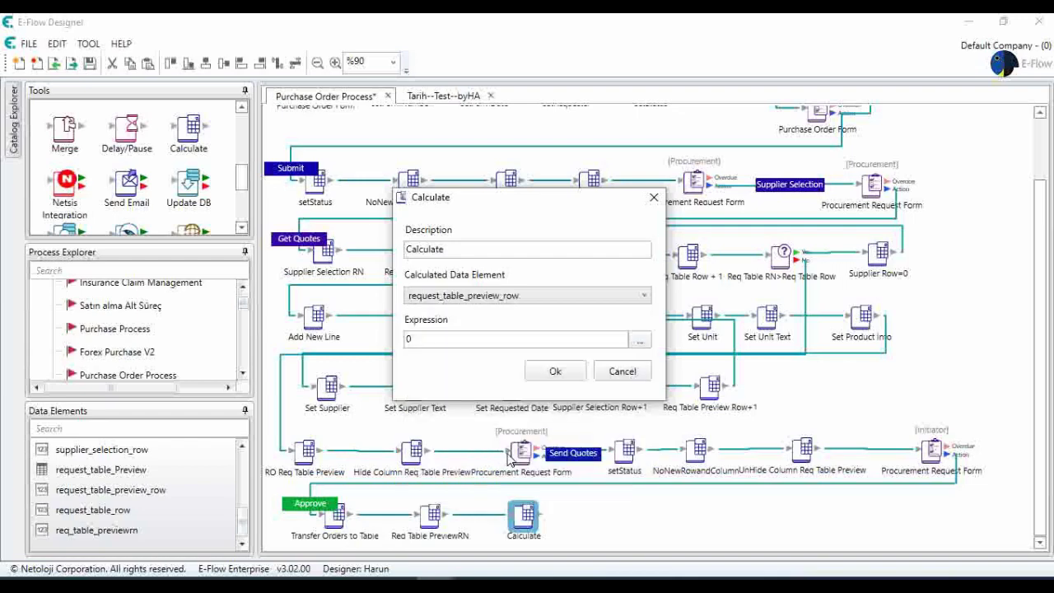
Rename the activity Req Table Preview Row=0 and accept its settings with the expression left at 0
{"action": "left_click_drag", "start_coordinate": [492, 253], "coordinate": [274, 250]}
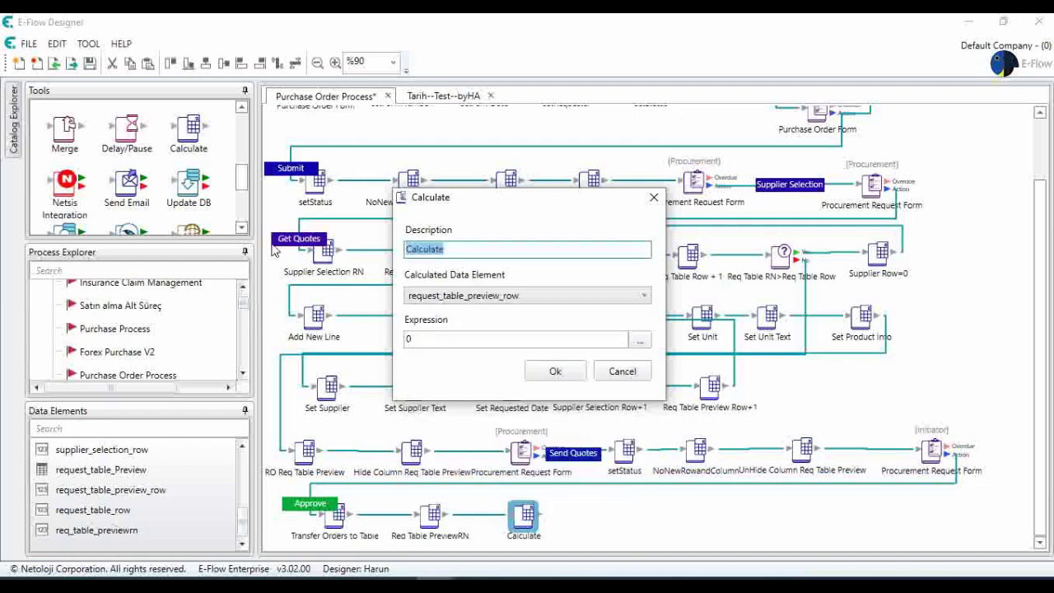
{"action": "type", "text": "Req Table Previes"}
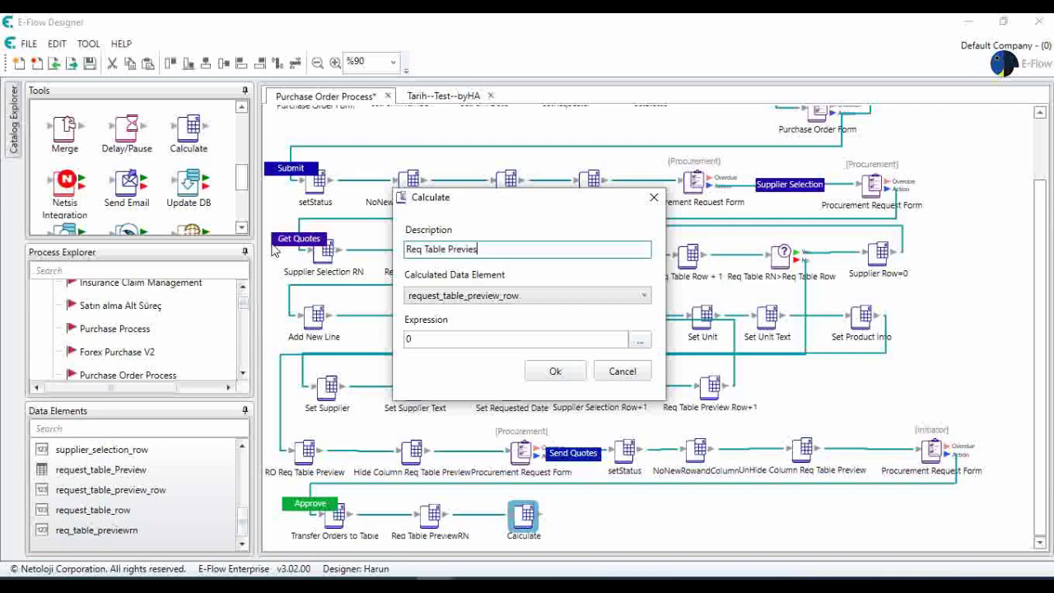
{"action": "type", "text": "w="}
{"action": "key", "text": "BackSpace"}
{"action": "type", "text": "Row=0"}
{"action": "left_click", "coordinate": [558, 375]}
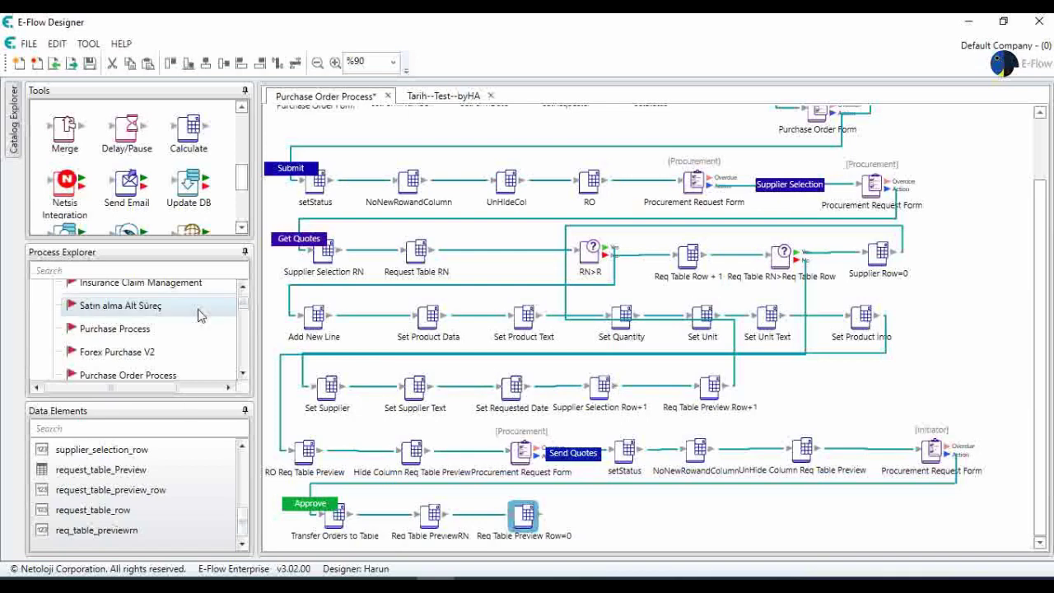
Place one more Calculate activity beside Req Table Preview Row=0 and connect that activity to it
{"action": "scroll", "coordinate": [190, 190], "scroll_direction": "down", "scroll_amount": 3}
{"action": "scroll", "coordinate": [191, 189], "scroll_direction": "up", "scroll_amount": 4}
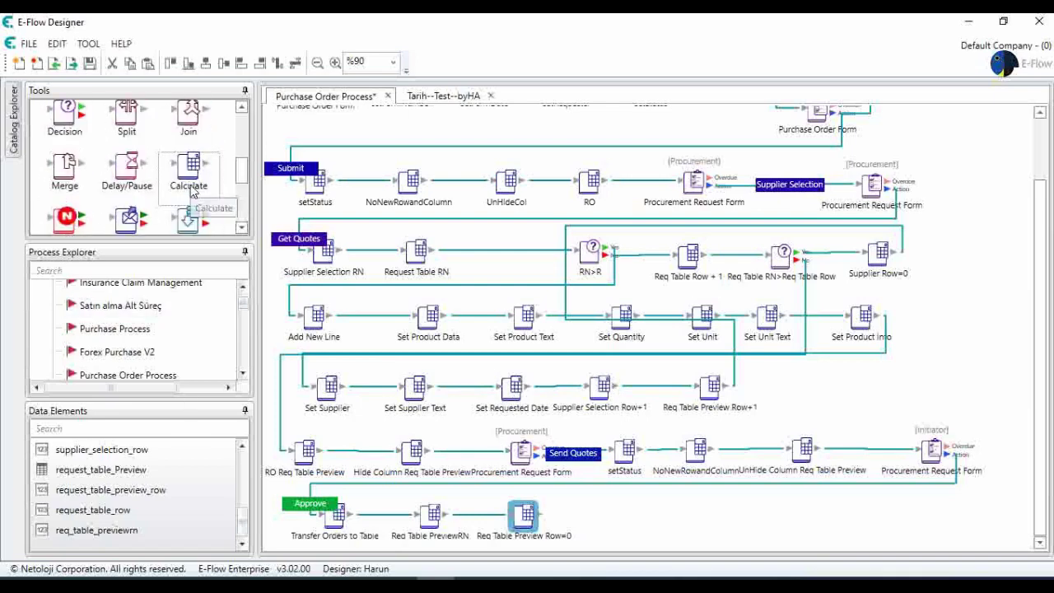
{"action": "left_click_drag", "start_coordinate": [190, 189], "coordinate": [621, 522]}
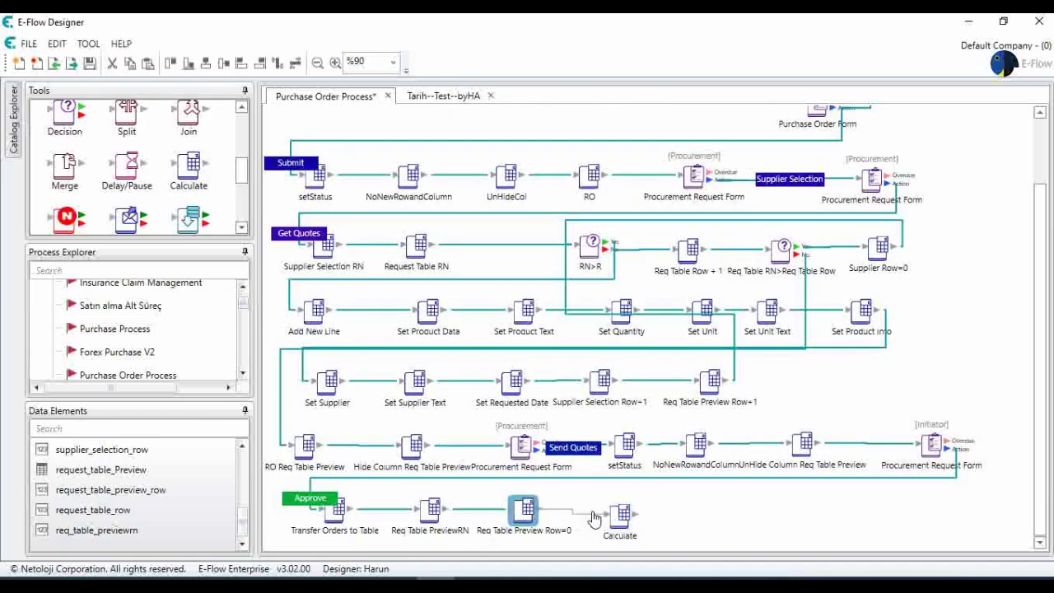
{"action": "left_click", "coordinate": [619, 512]}
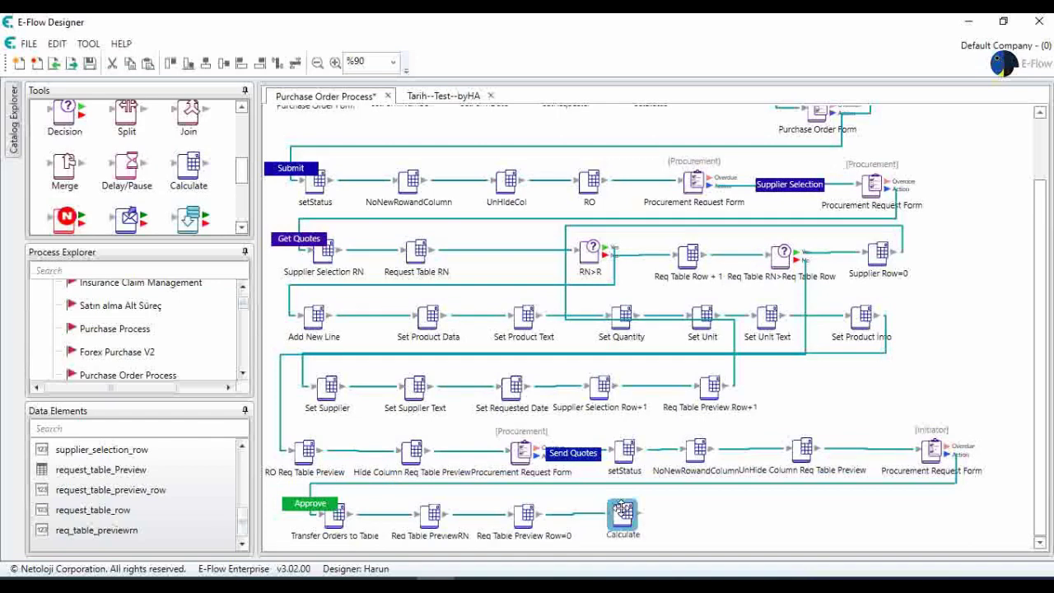
Rename the new Calculate activity Supplier Row=0, set its calculated data element to supplier_selection_row, and accept with the expression left at 0
{"action": "left_click_drag", "start_coordinate": [621, 508], "coordinate": [623, 510]}
{"action": "double_click", "coordinate": [622, 512]}
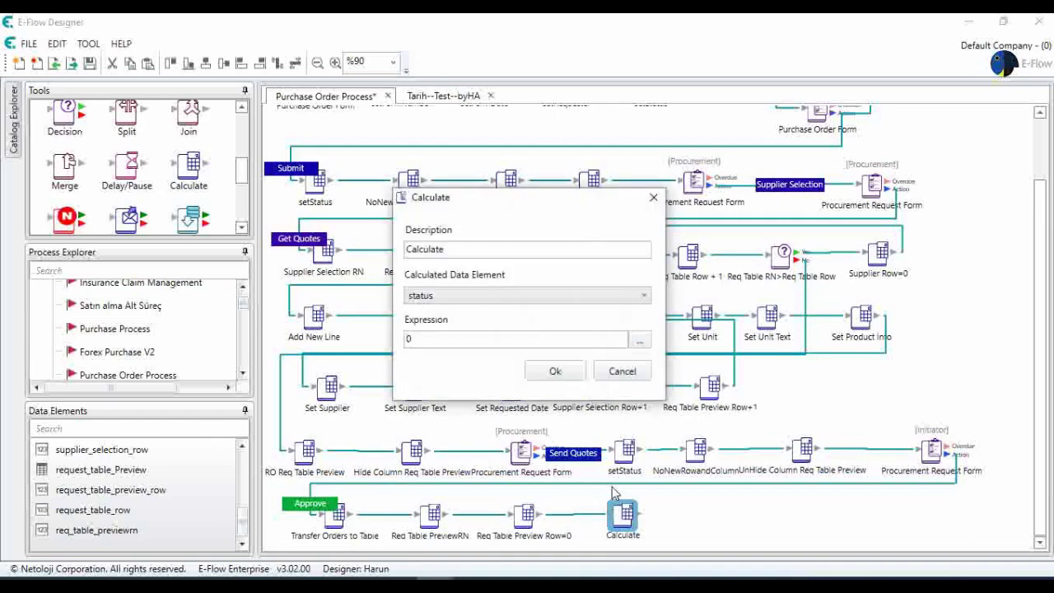
{"action": "left_click_drag", "start_coordinate": [456, 250], "coordinate": [300, 247]}
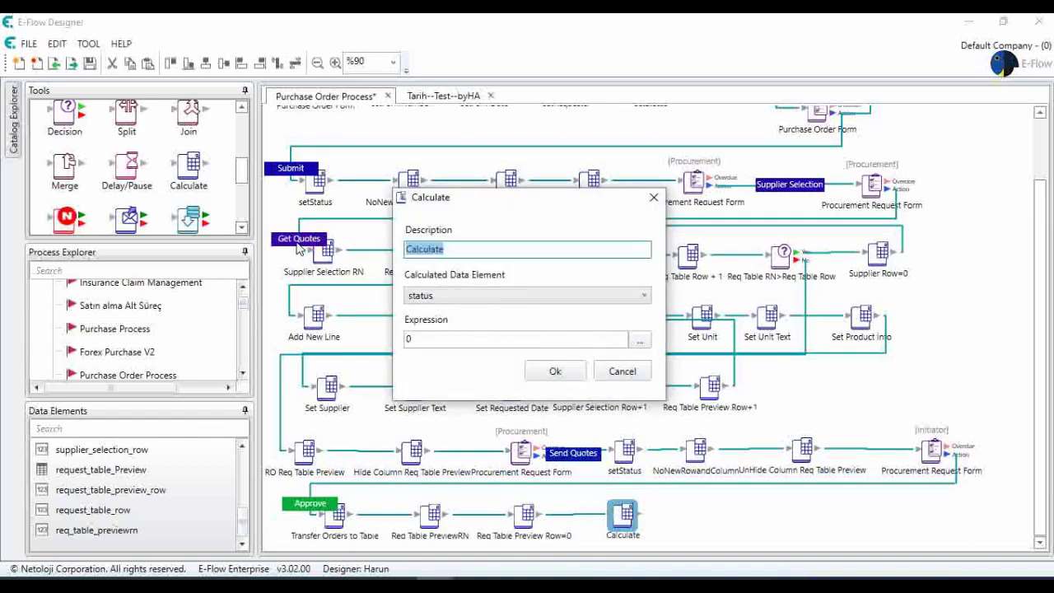
{"action": "type", "text": "Supplier Row=0"}
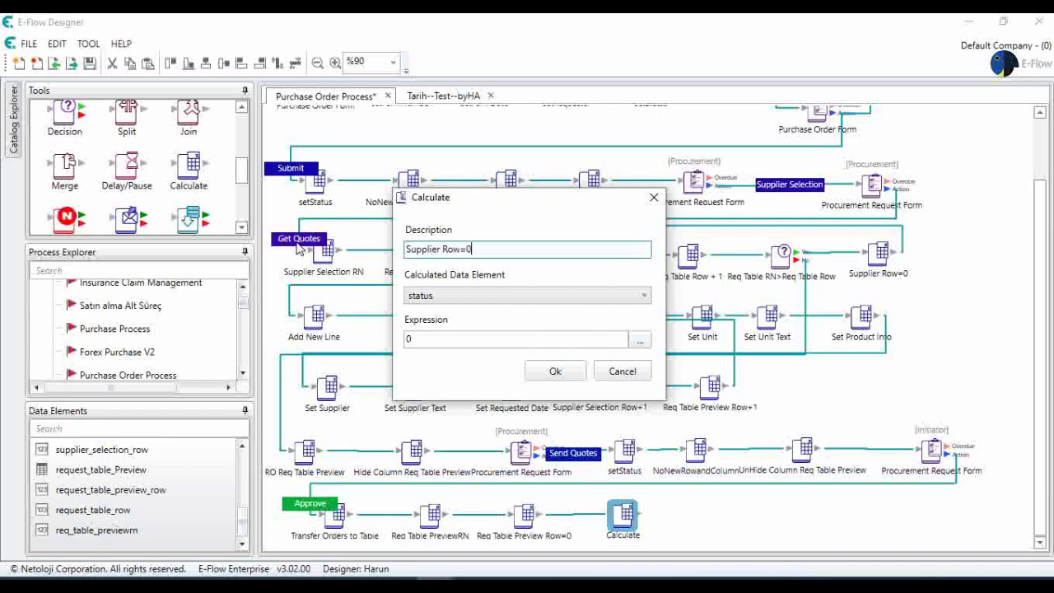
{"action": "left_click", "coordinate": [519, 297]}
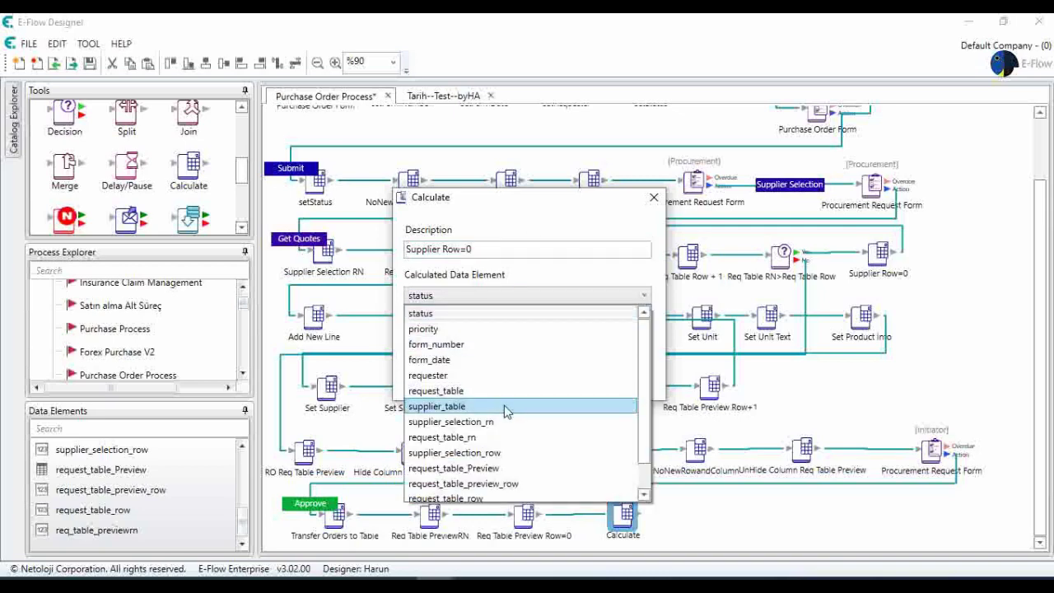
{"action": "scroll", "coordinate": [506, 412], "scroll_direction": "down", "scroll_amount": 1}
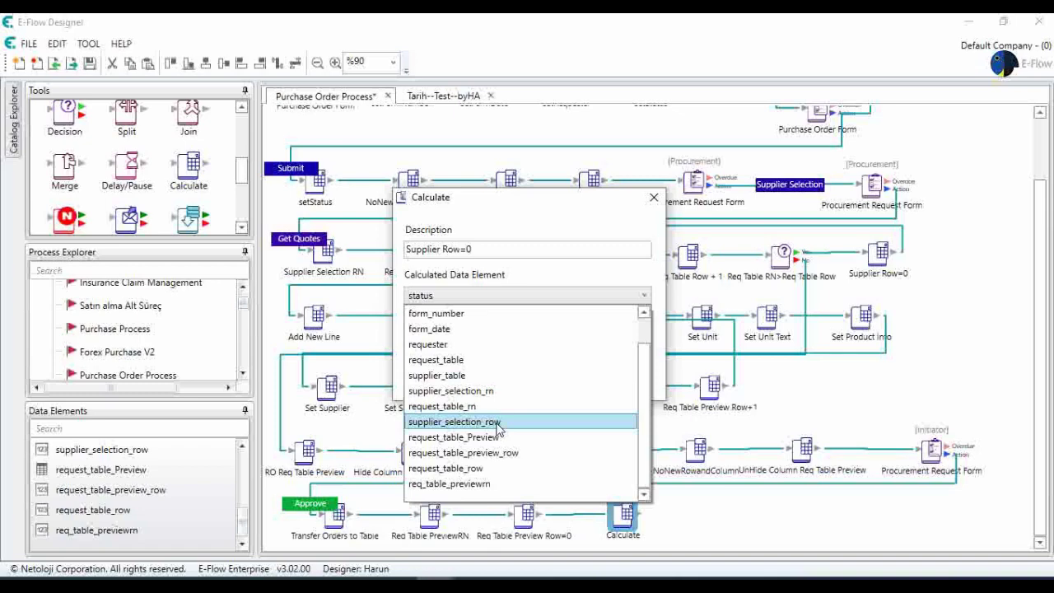
{"action": "left_click", "coordinate": [497, 422]}
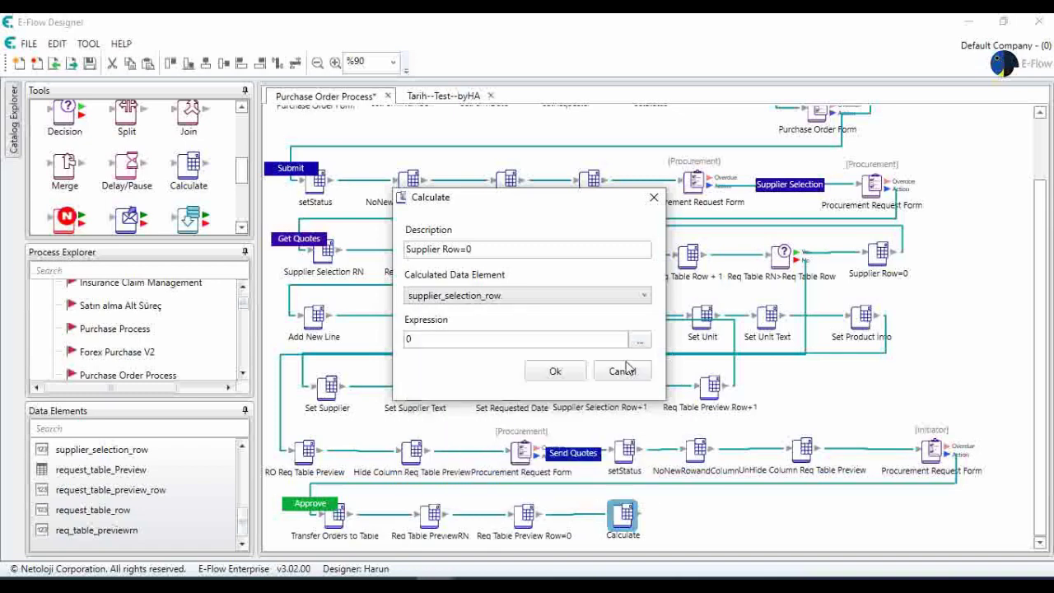
{"action": "left_click", "coordinate": [555, 372]}
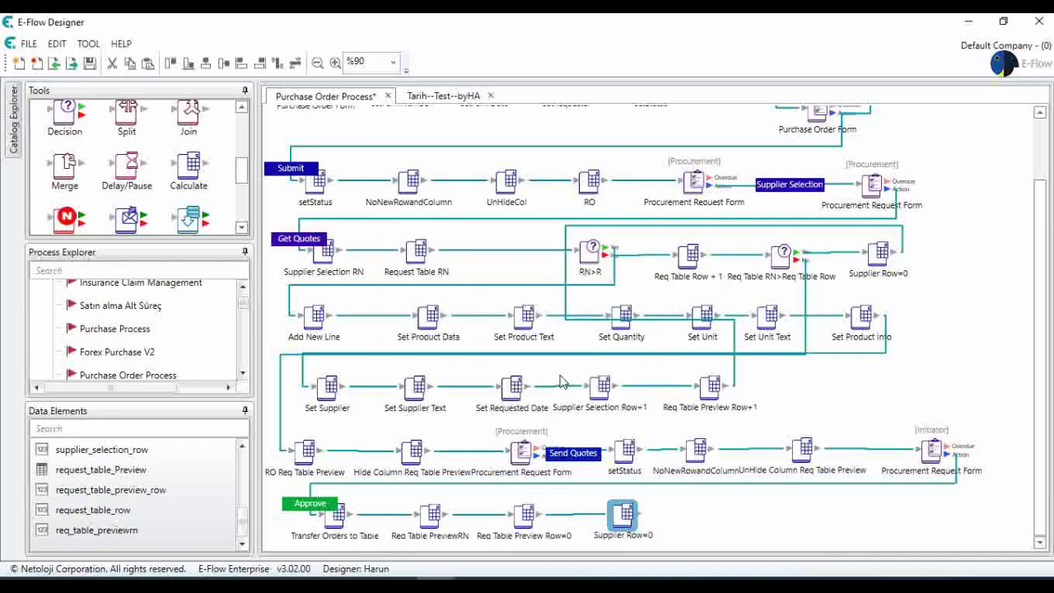
Check the settings of the existing Supplier Row=0 activity in the Get Quotes section without changing them, and save the Purchase Order Process
{"action": "left_click", "coordinate": [877, 252]}
{"action": "double_click", "coordinate": [878, 252]}
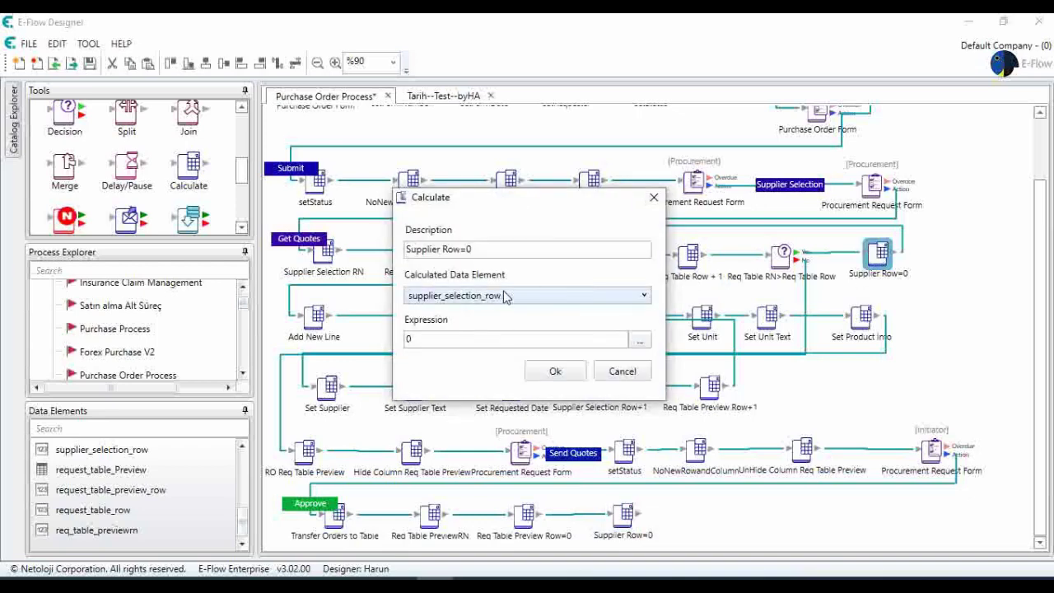
{"action": "left_click", "coordinate": [622, 371]}
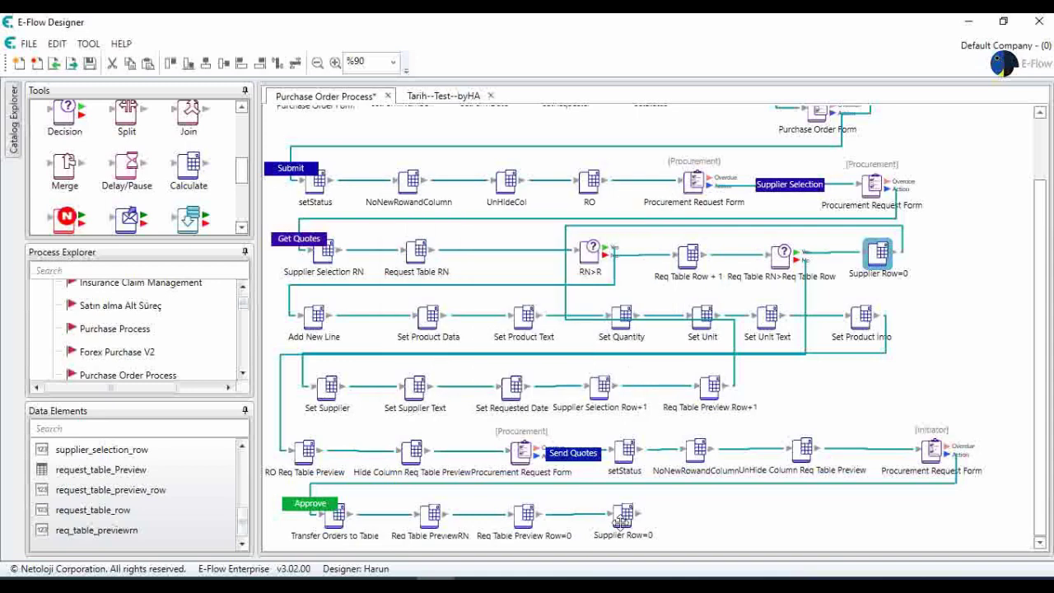
{"action": "left_click", "coordinate": [622, 517]}
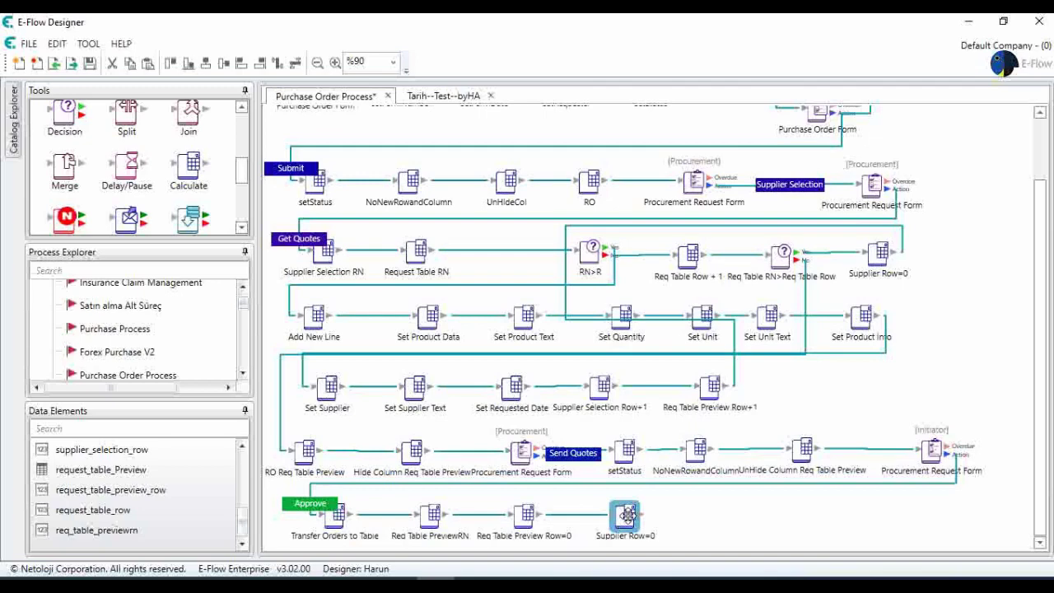
{"action": "left_click", "coordinate": [90, 64]}
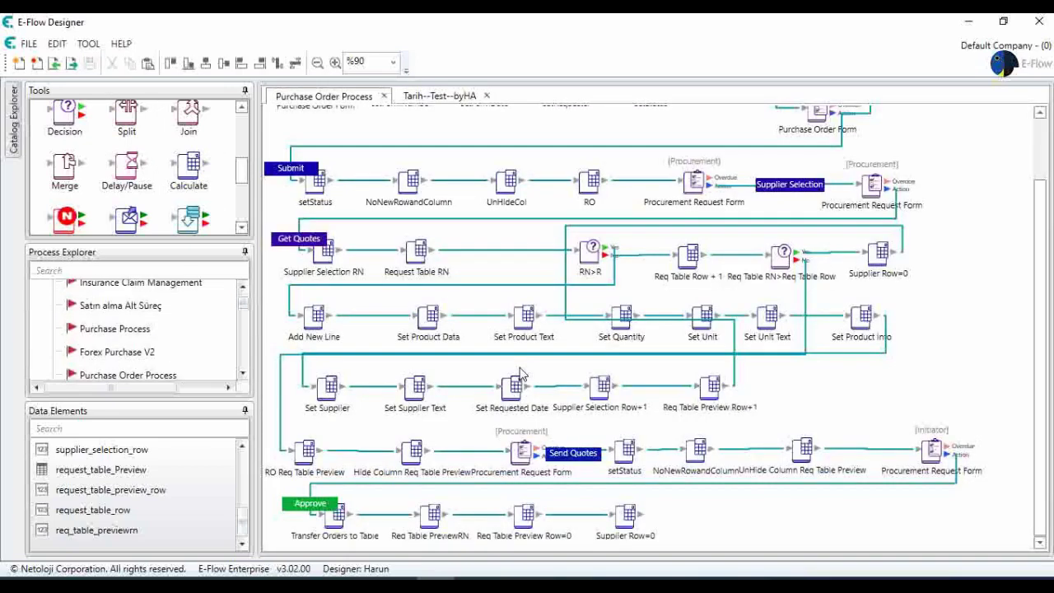